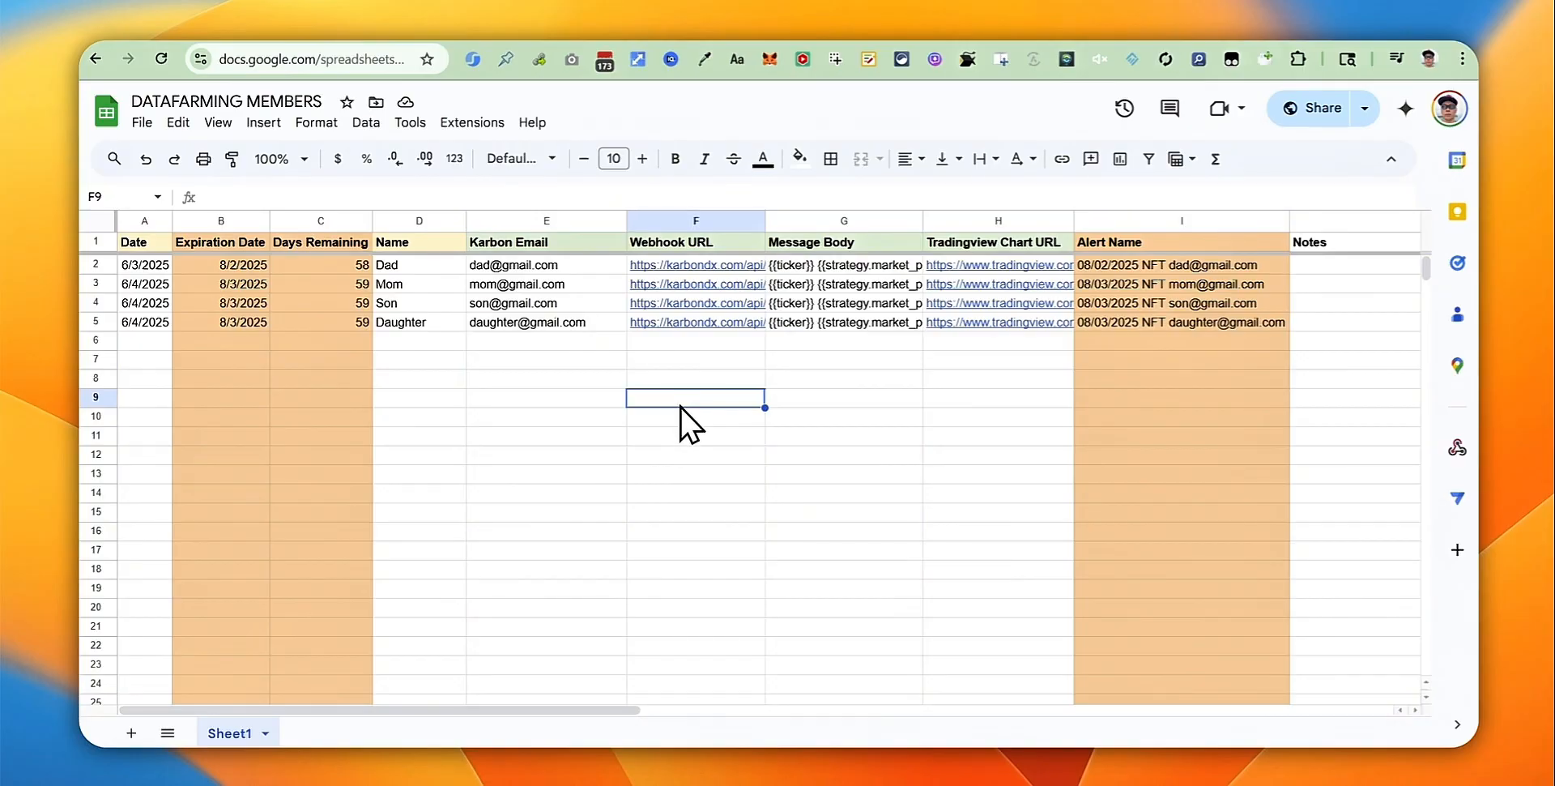
Step: Review the Expiration Date, Days Remaining and Alert Name formulas in the existing rows
{"action": "left_click", "coordinate": [984, 410]}
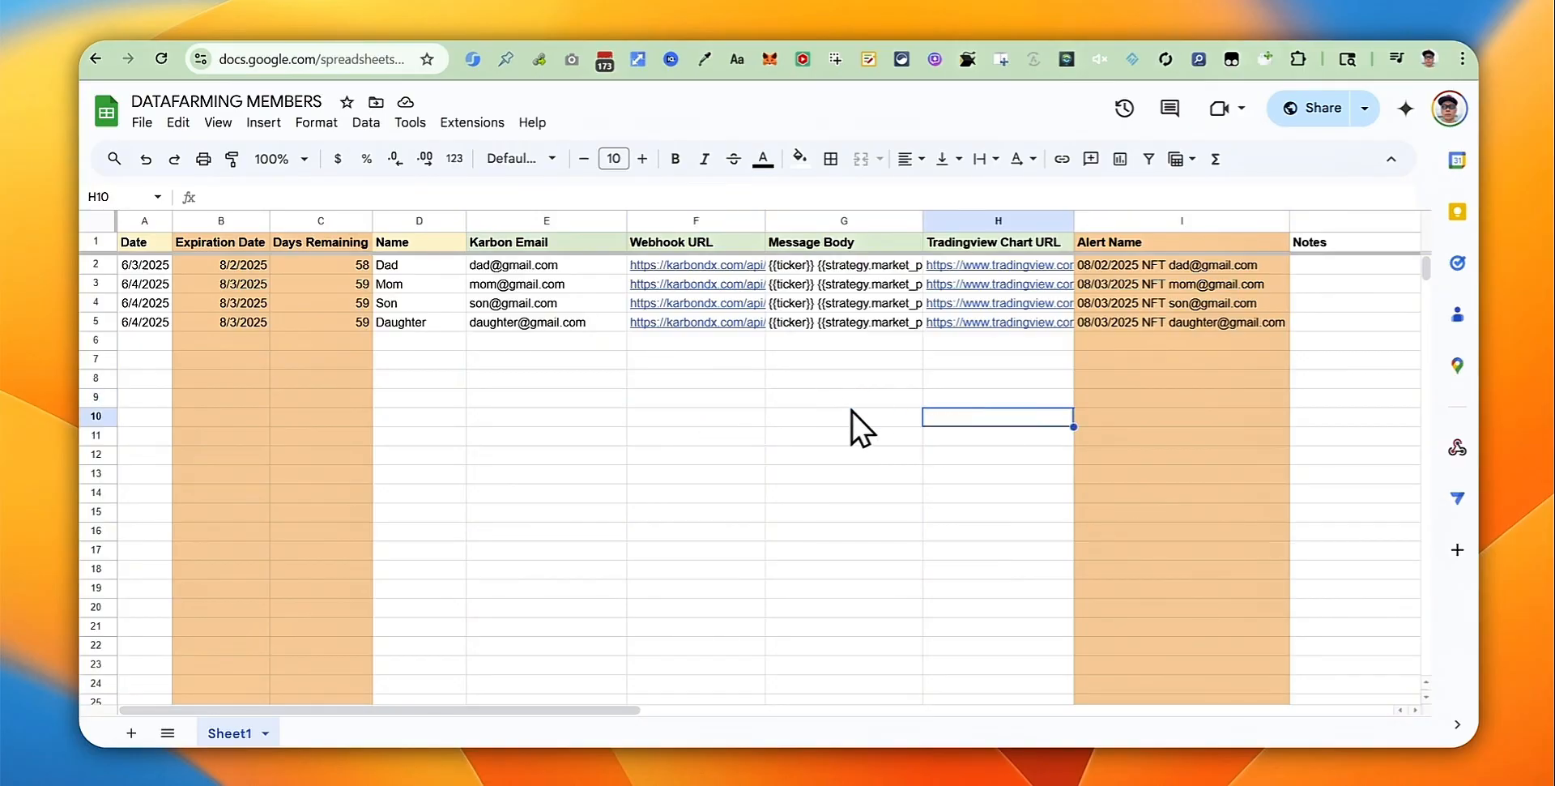
{"action": "left_click", "coordinate": [218, 220]}
{"action": "left_click", "coordinate": [324, 218]}
{"action": "left_click", "coordinate": [327, 262]}
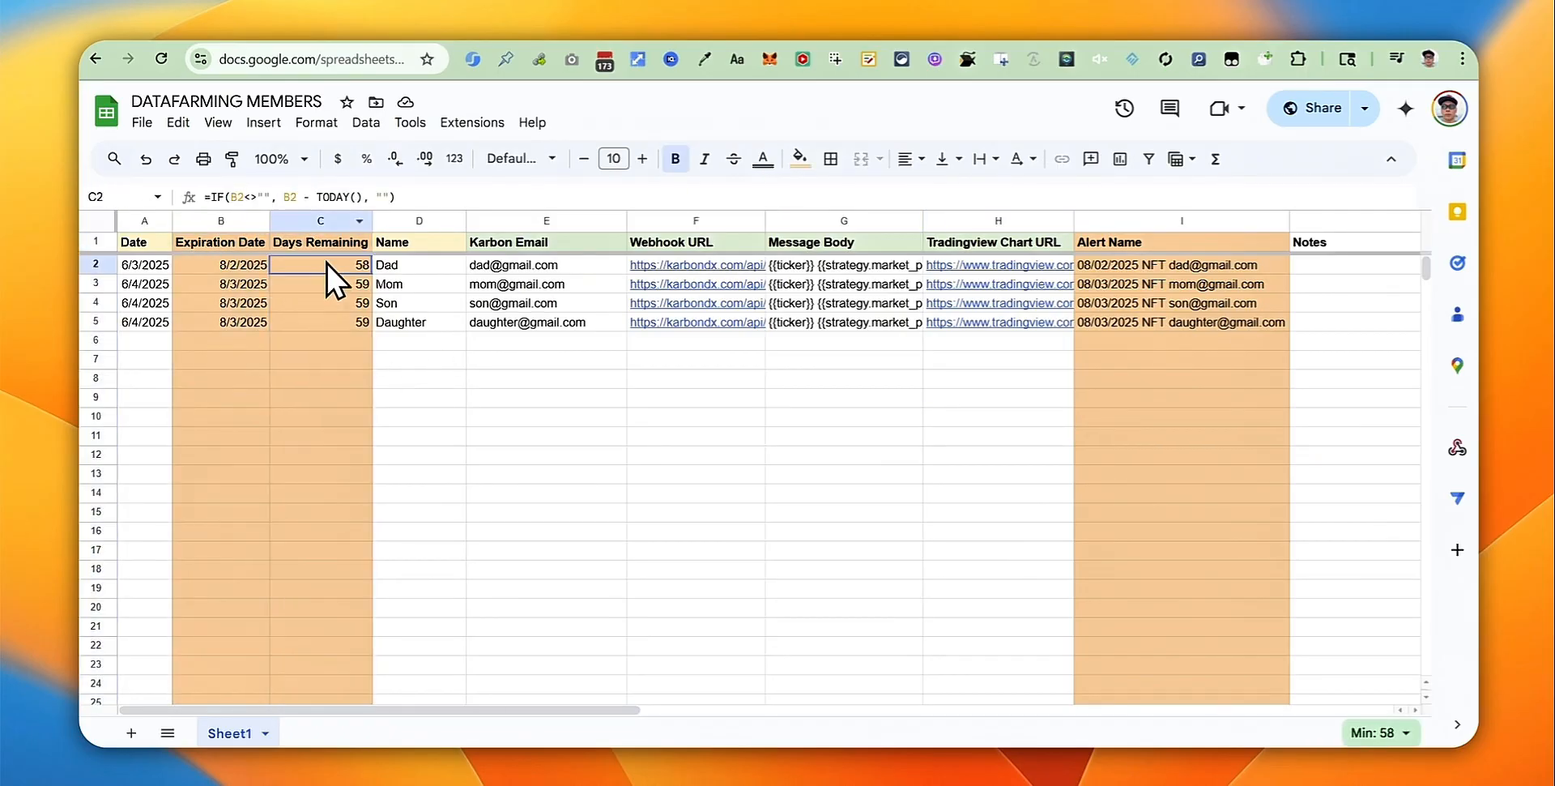
{"action": "left_click", "coordinate": [230, 264]}
{"action": "left_click", "coordinate": [228, 302]}
{"action": "left_click", "coordinate": [311, 317]}
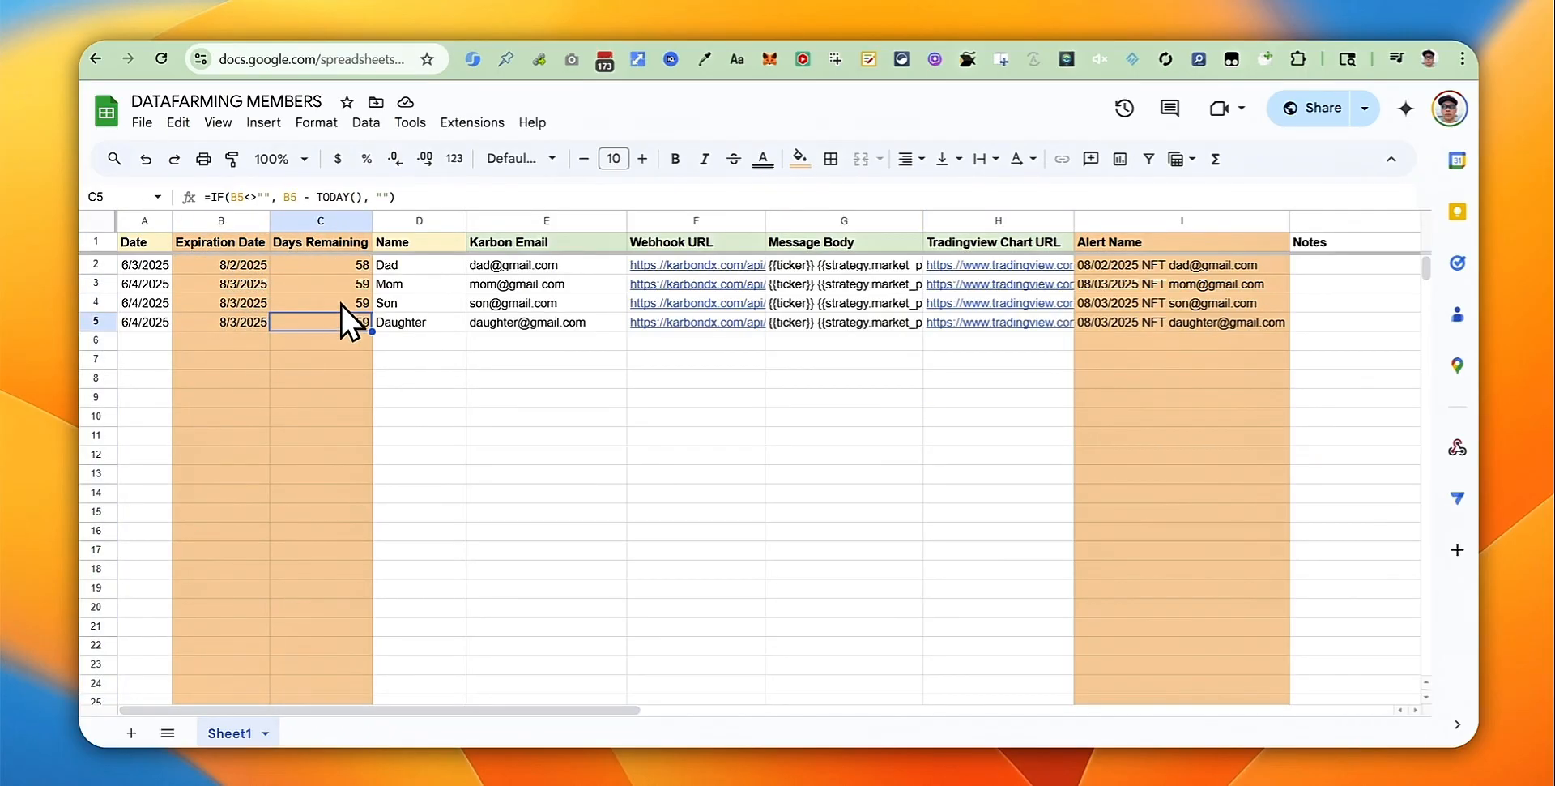
{"action": "left_click", "coordinate": [1191, 268]}
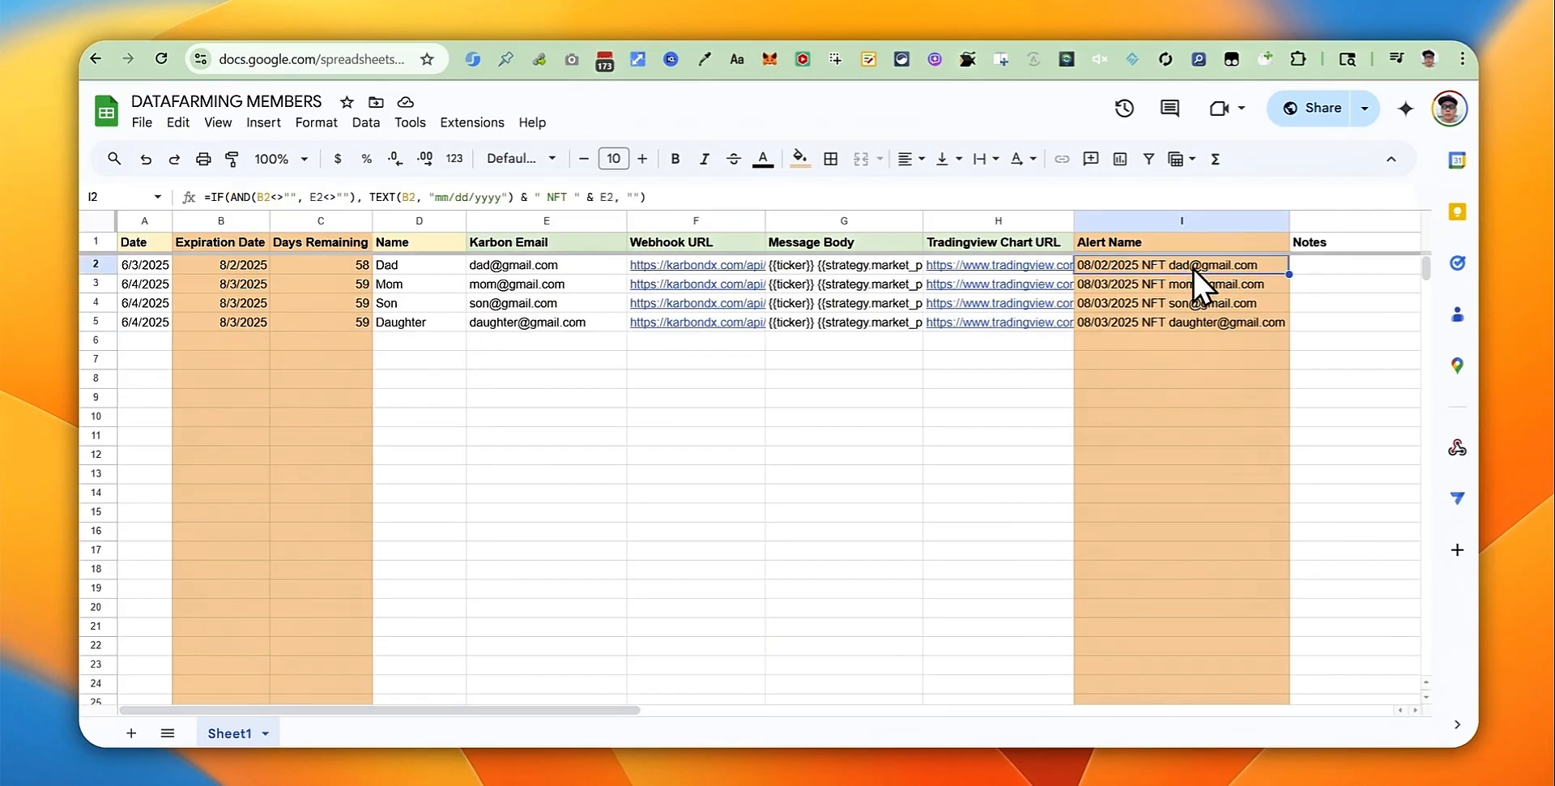
{"action": "left_click", "coordinate": [527, 476]}
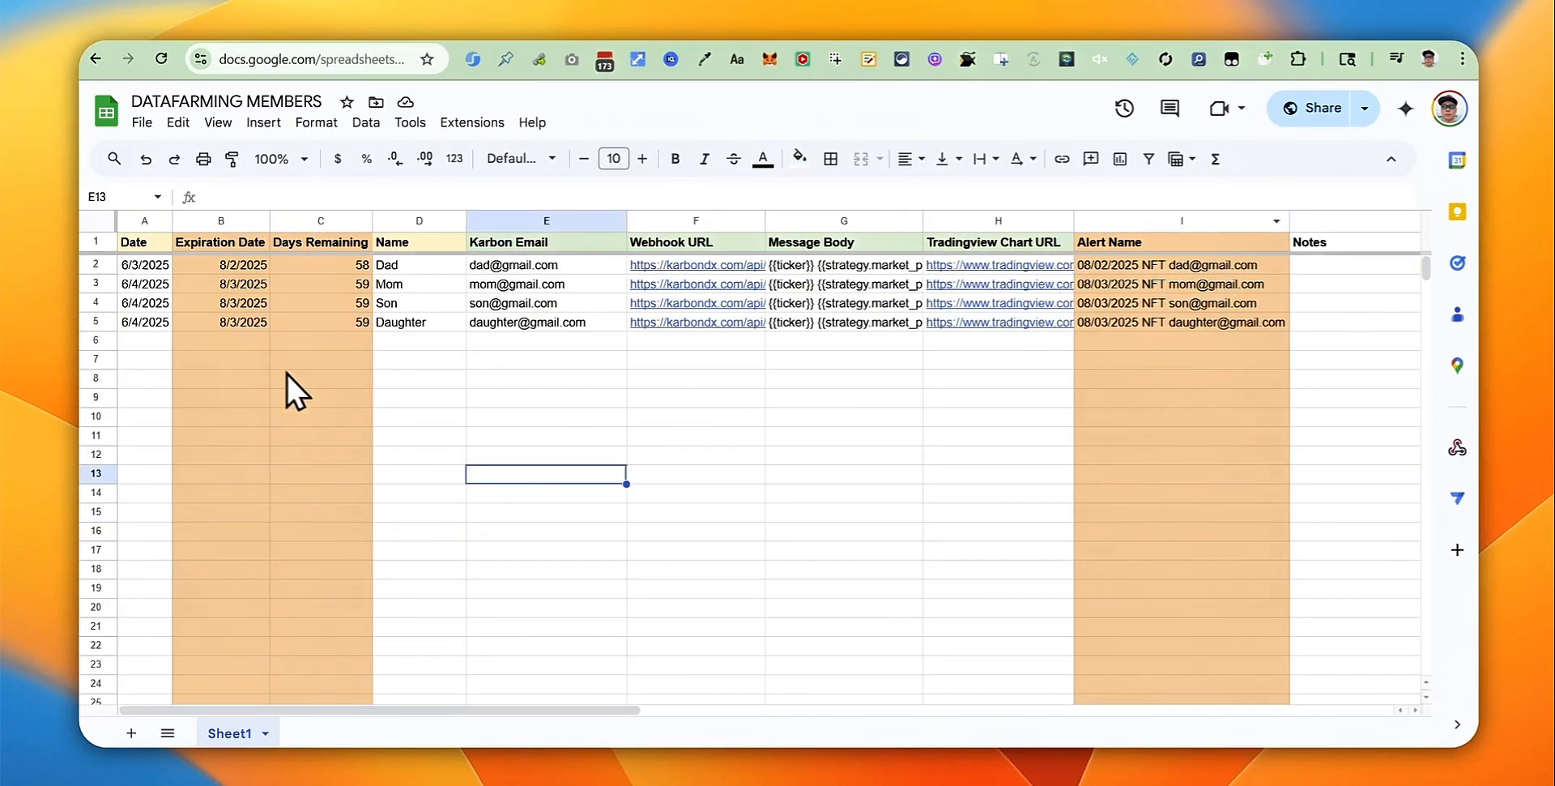
Step: Insert today's date 6/5/2025 in A6, giving expiration 8/4/2025 and 60 days remaining
{"action": "left_click", "coordinate": [148, 341]}
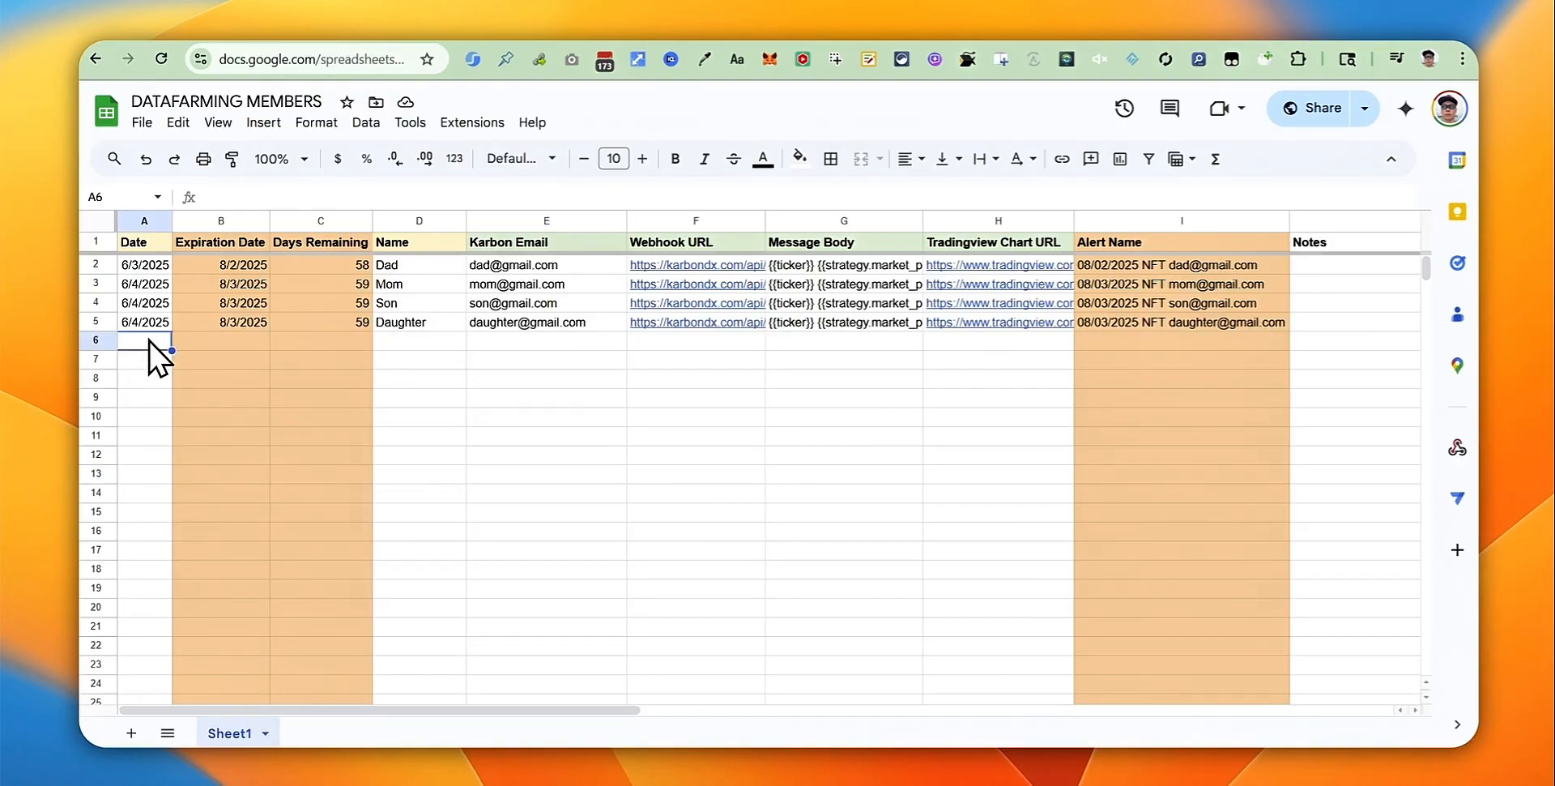
{"action": "key", "text": "ctrl+semicolon"}
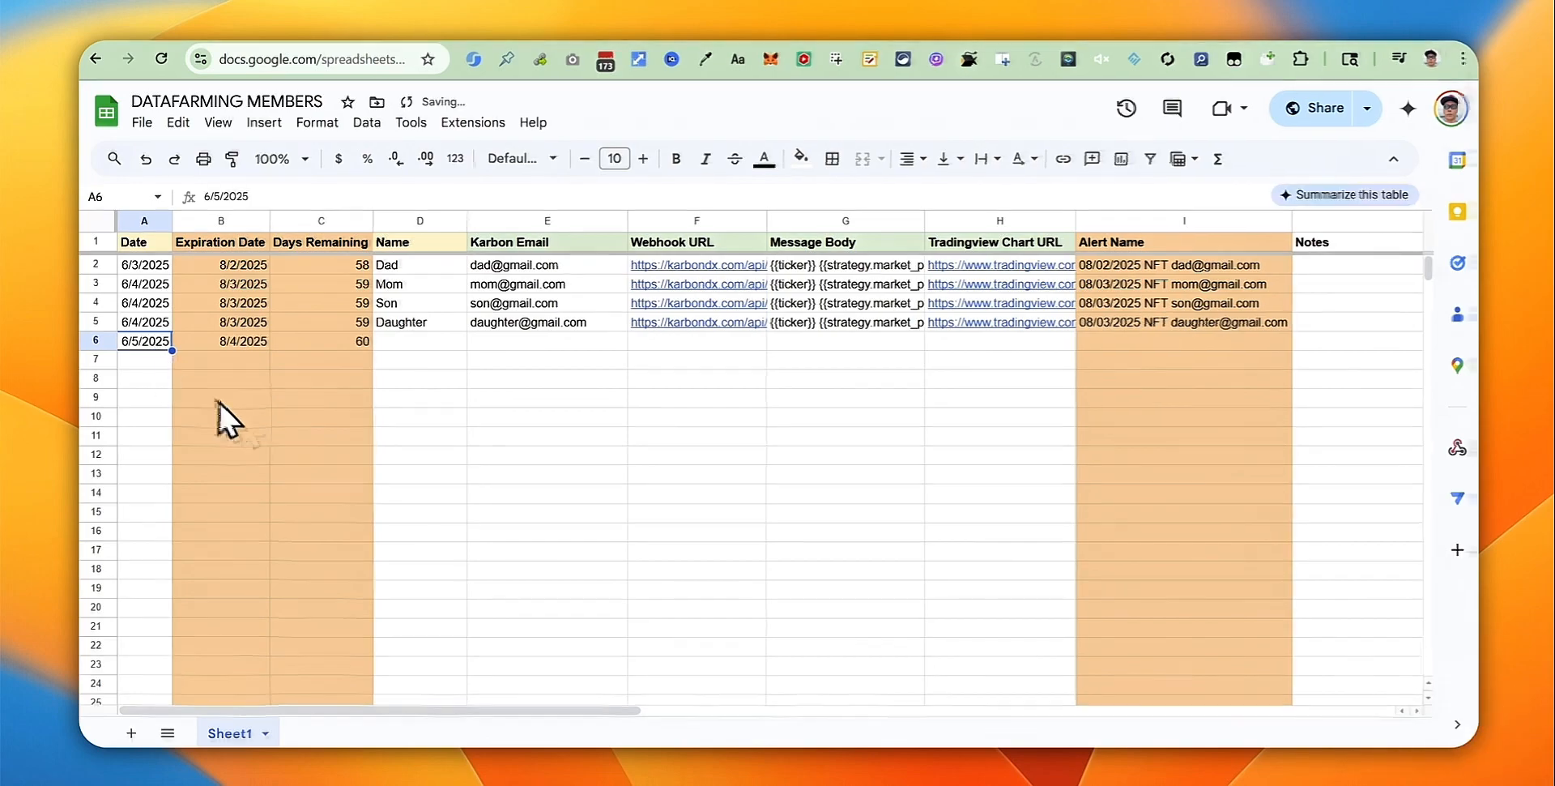
{"action": "left_click", "coordinate": [474, 399]}
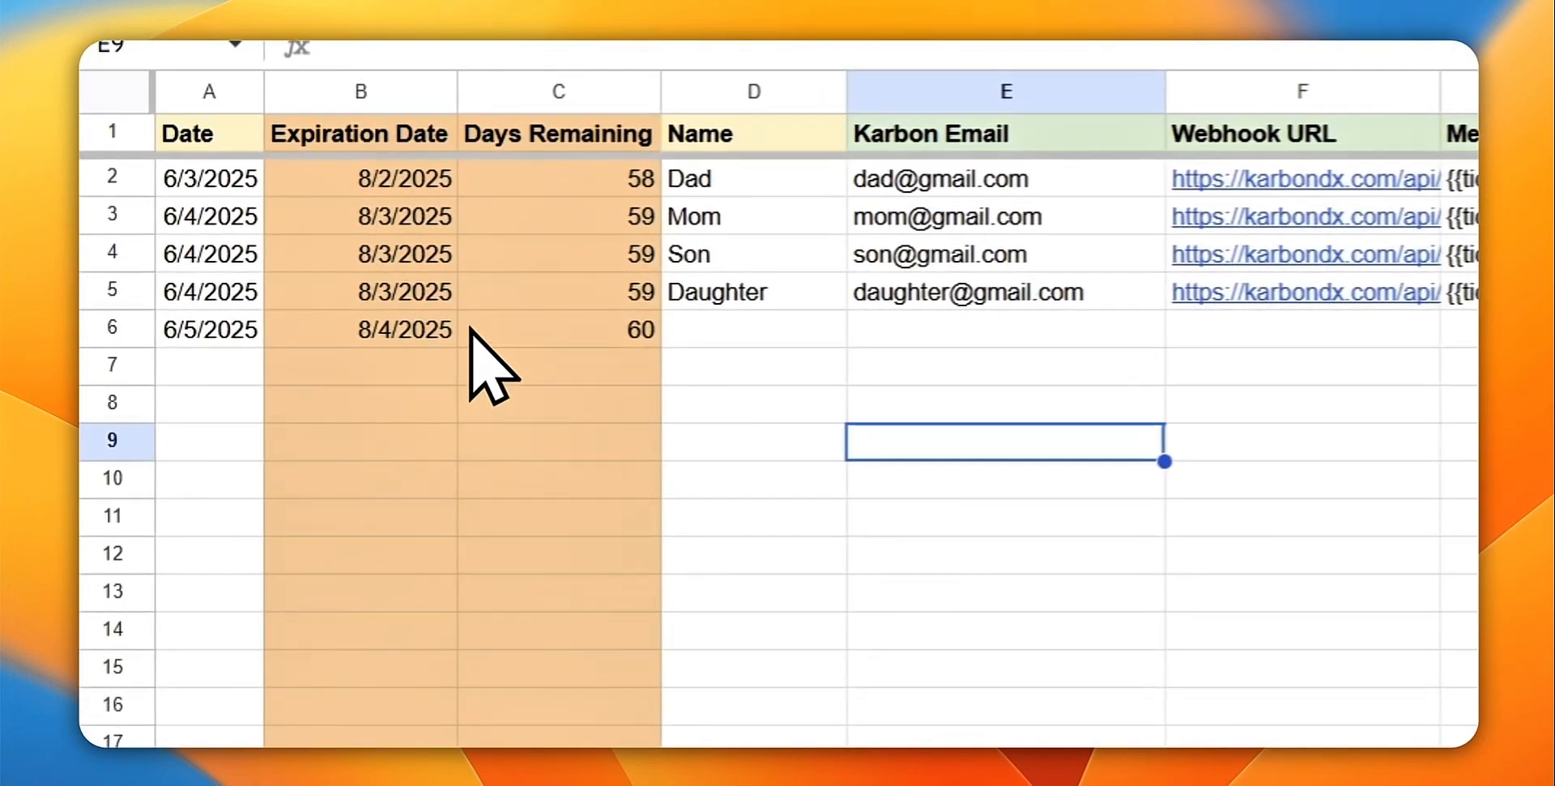
{"action": "left_click", "coordinate": [429, 328]}
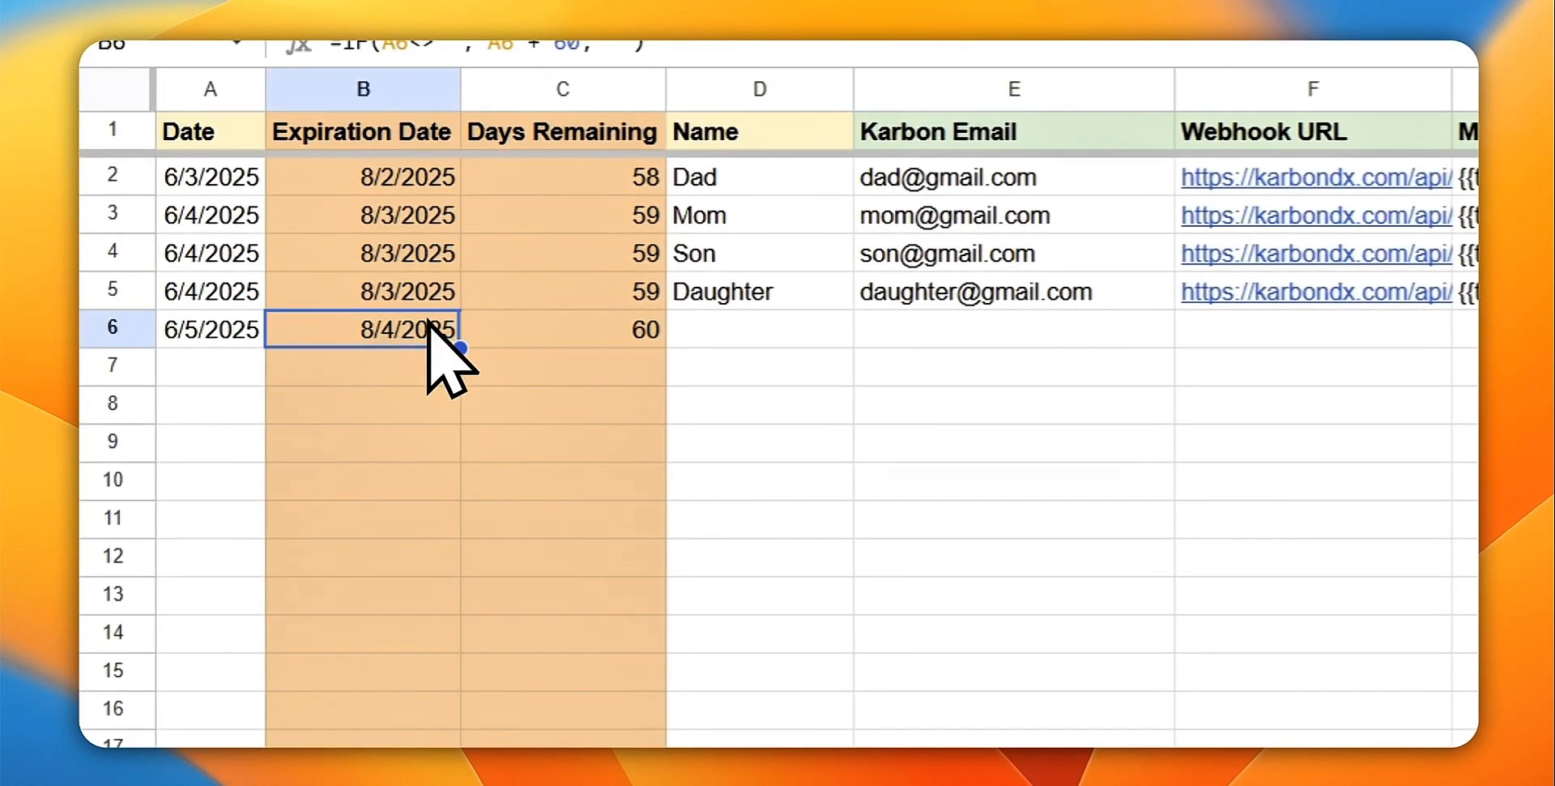
{"action": "left_click", "coordinate": [1016, 484]}
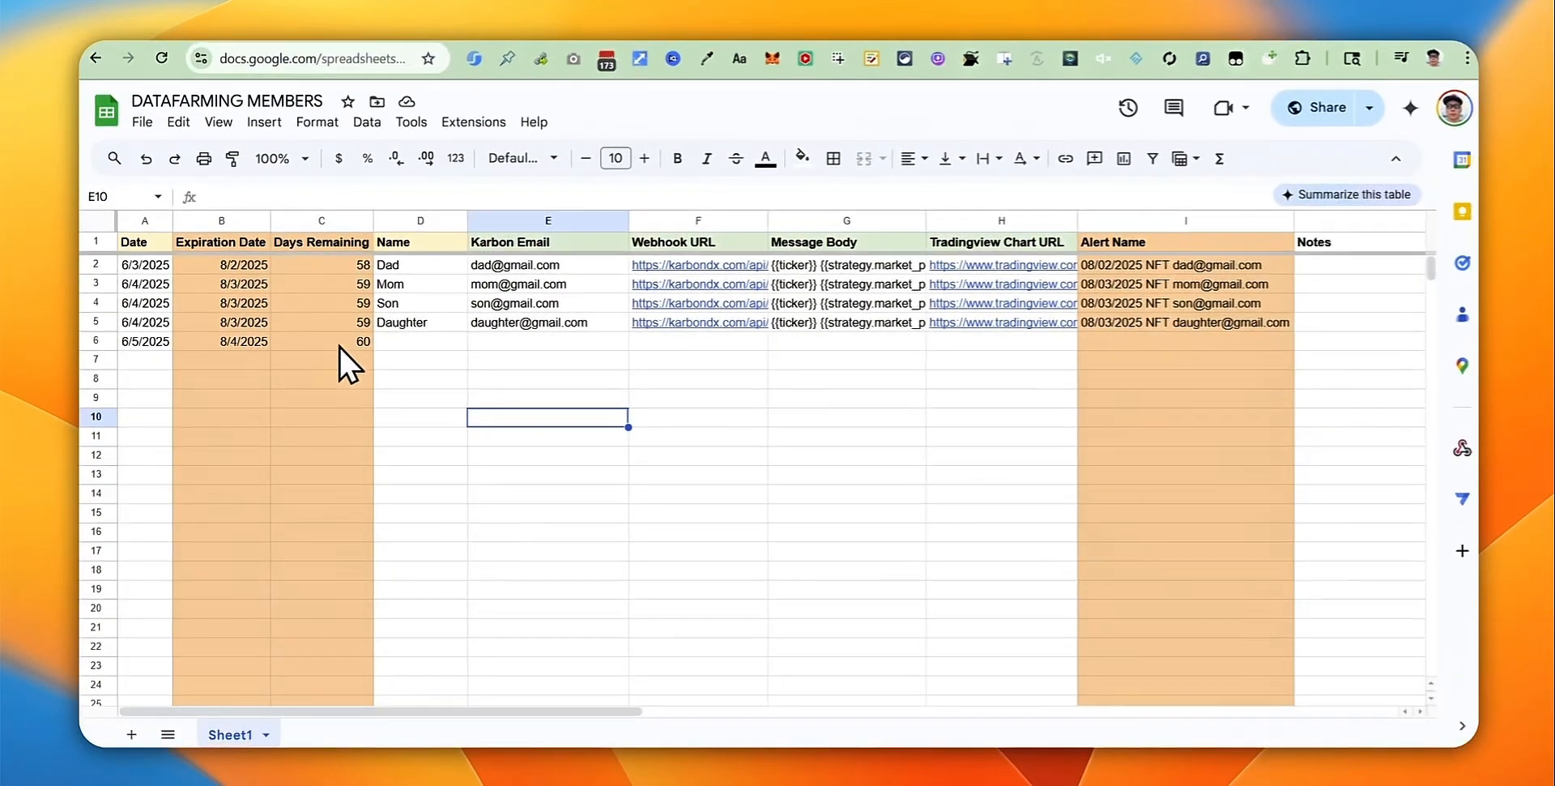
{"action": "left_click", "coordinate": [356, 341]}
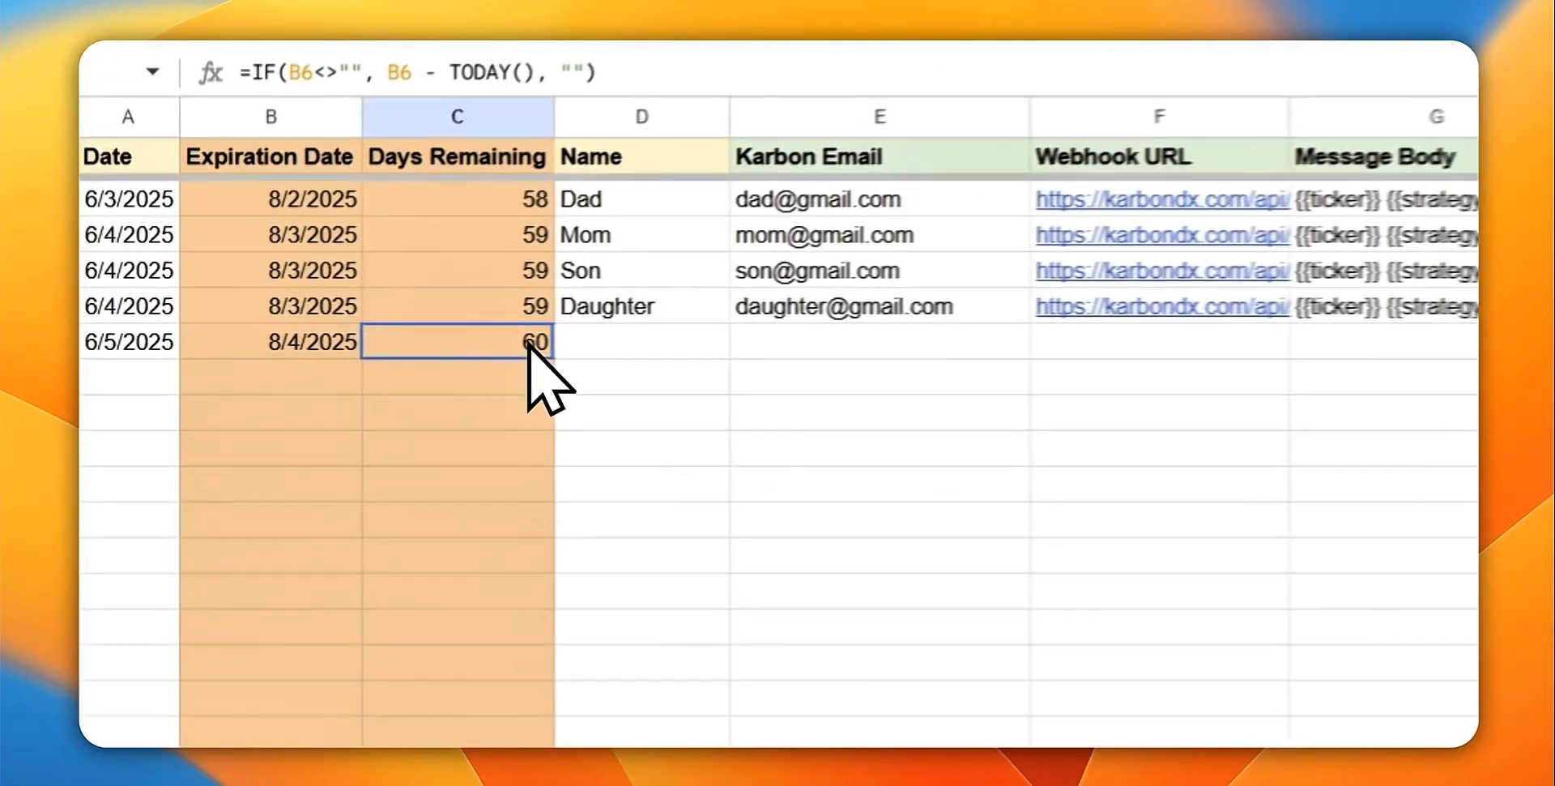
{"action": "left_click", "coordinate": [414, 395]}
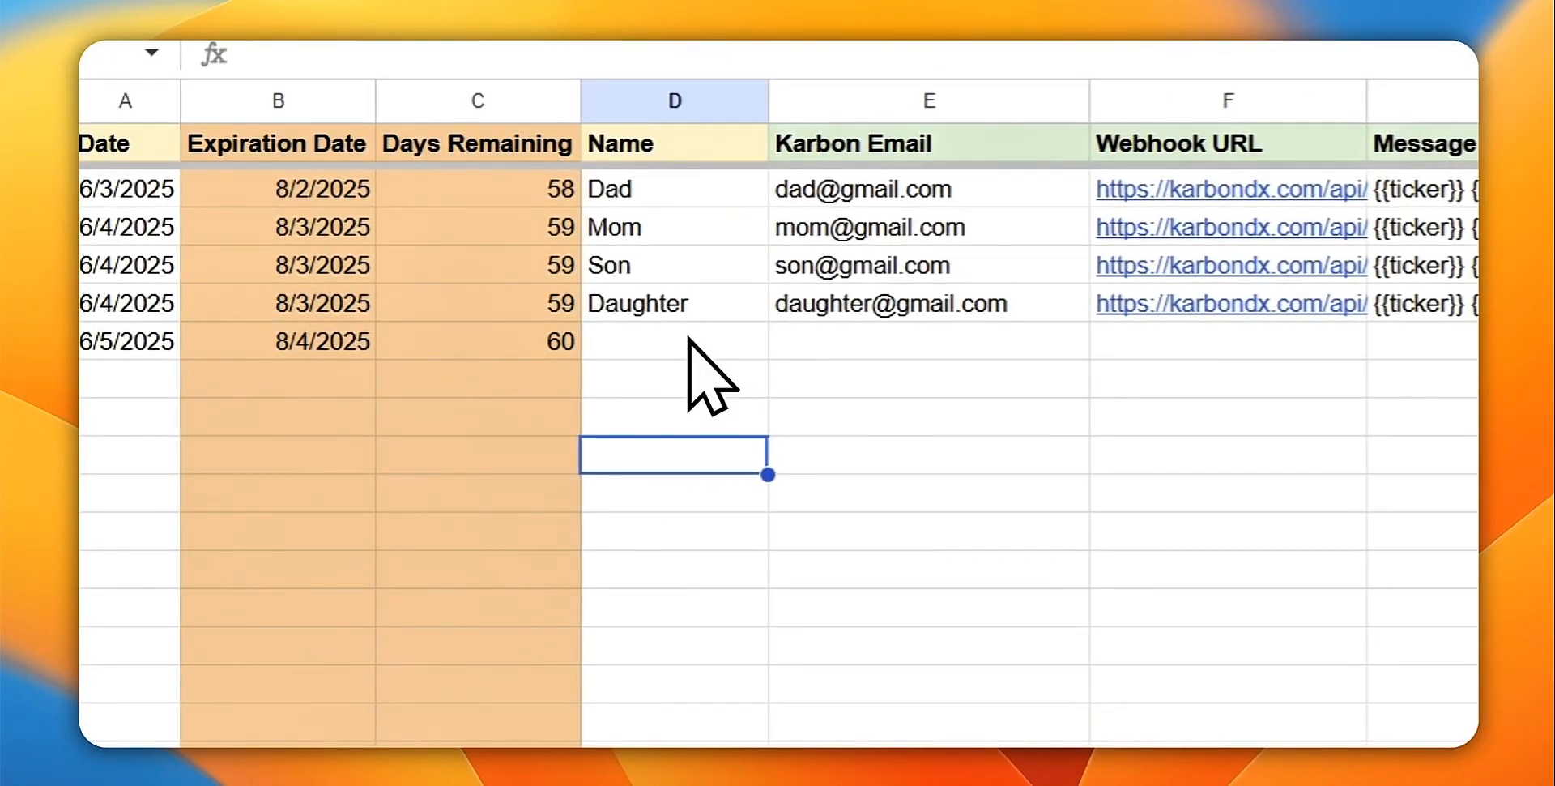
{"action": "left_click", "coordinate": [672, 340]}
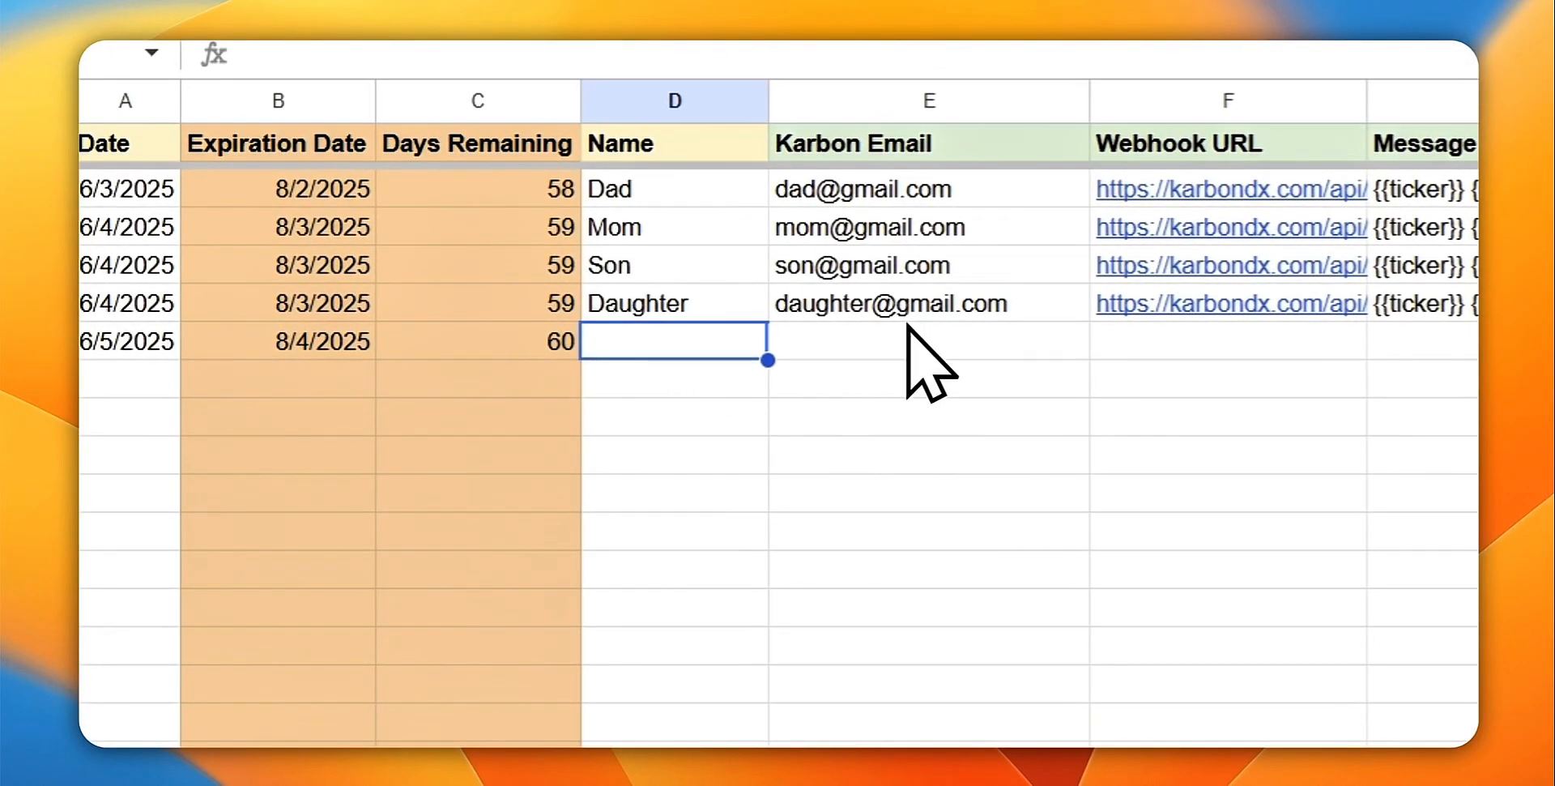
{"action": "left_click", "coordinate": [941, 337]}
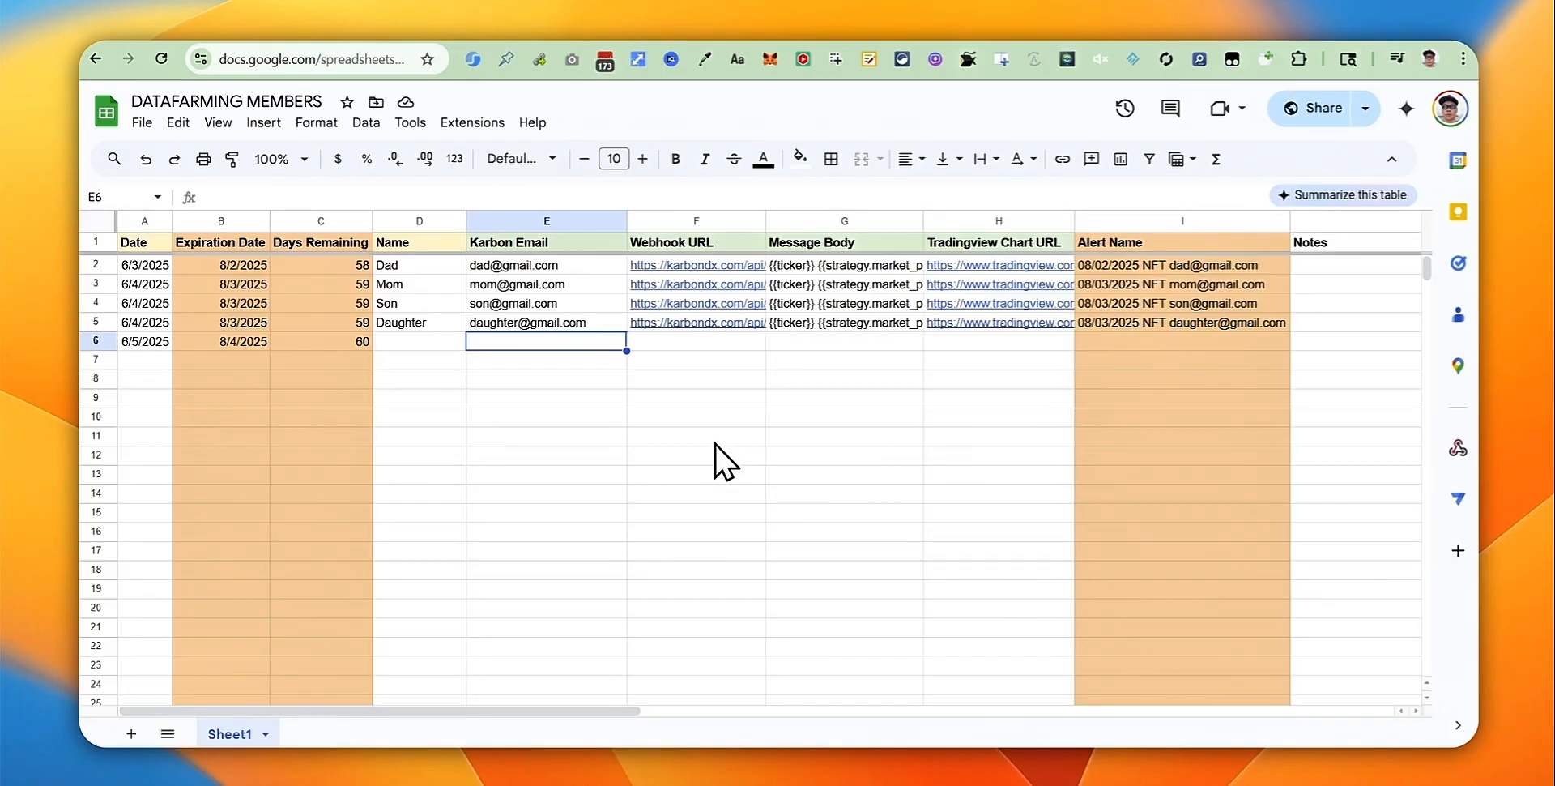
{"action": "left_click", "coordinate": [723, 439]}
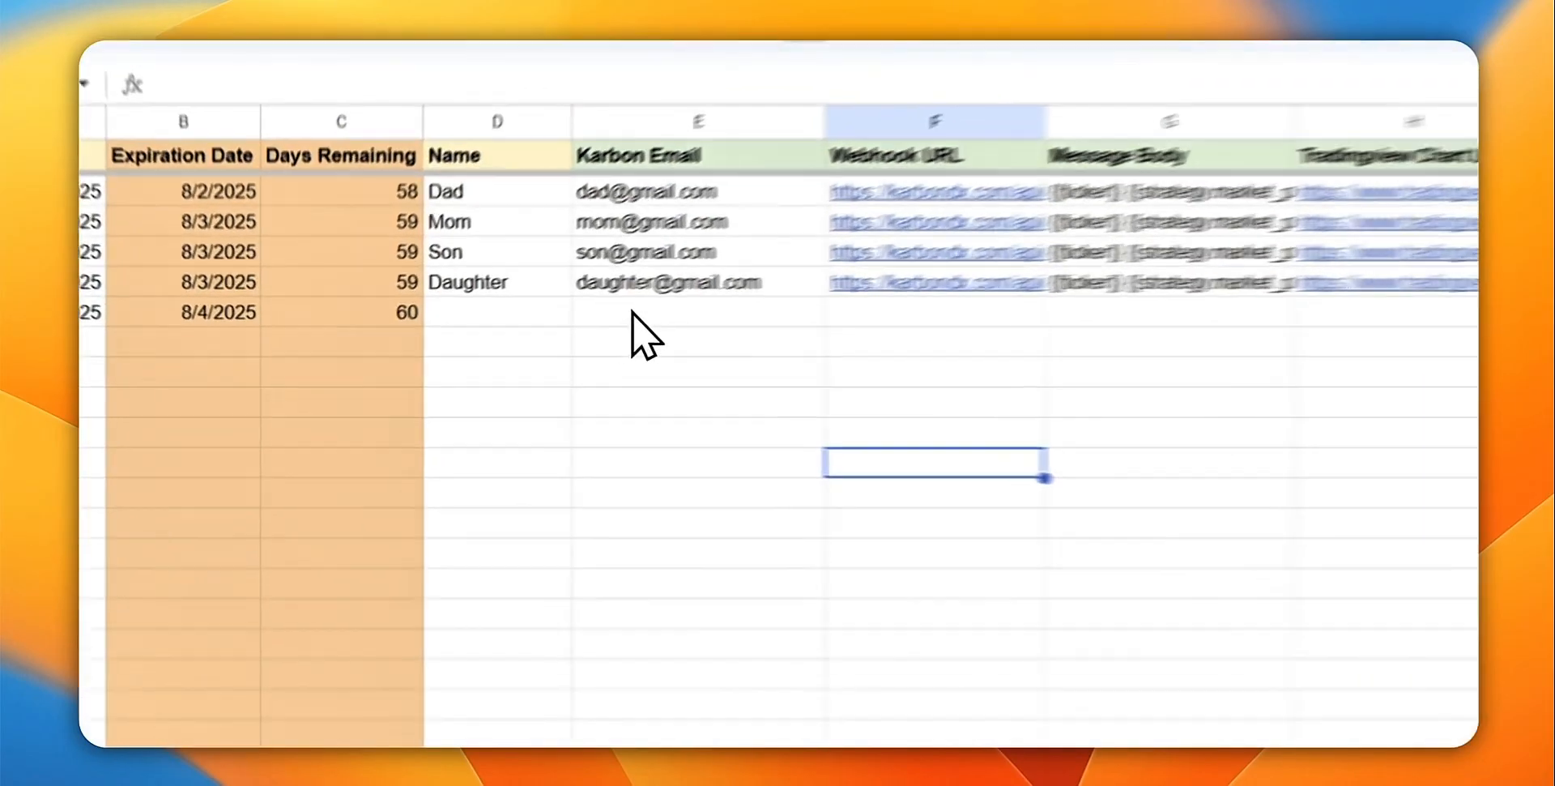
{"action": "left_click", "coordinate": [510, 342]}
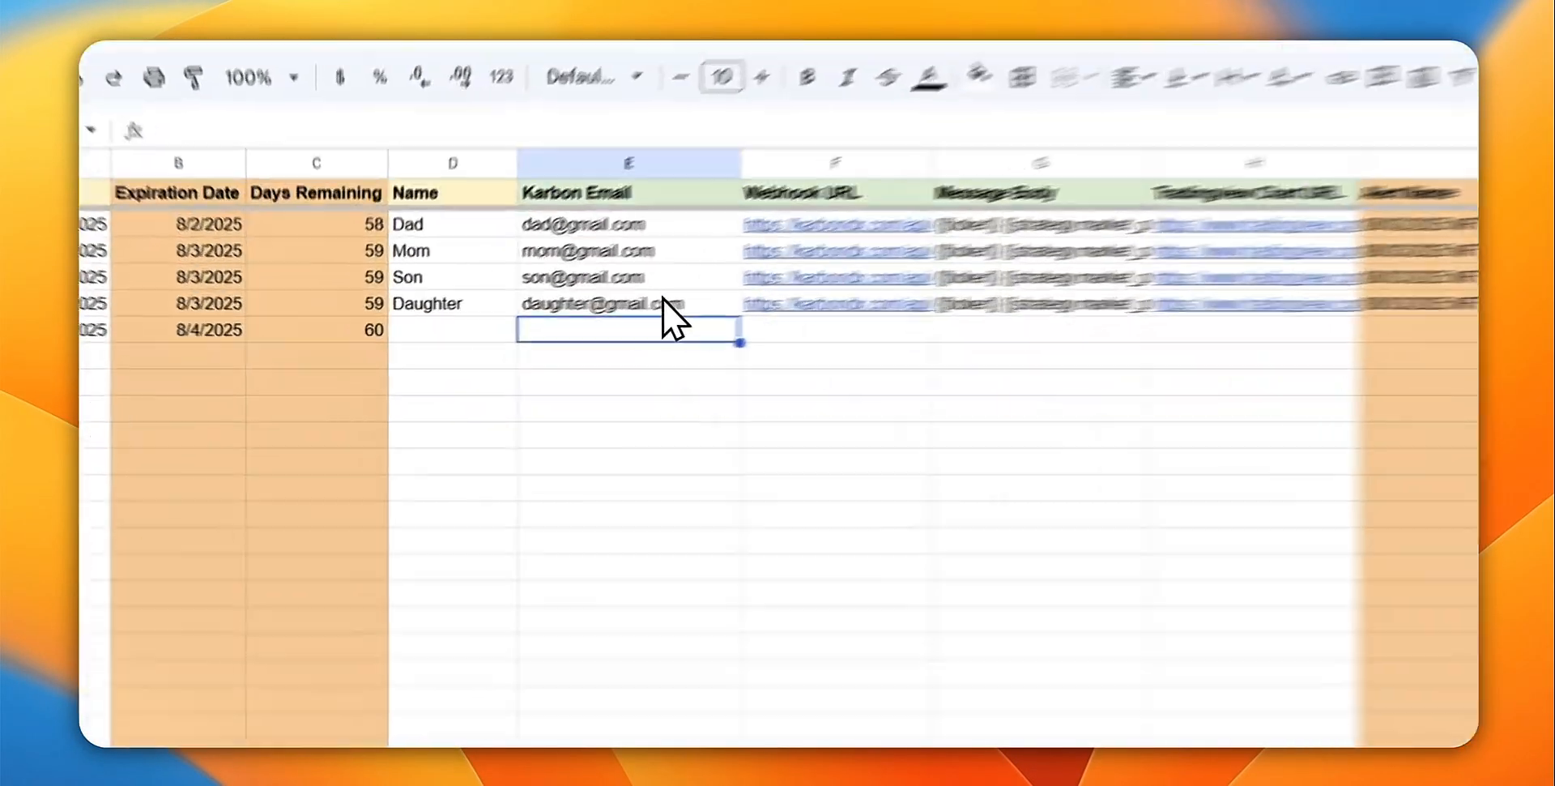
{"action": "left_click", "coordinate": [569, 321]}
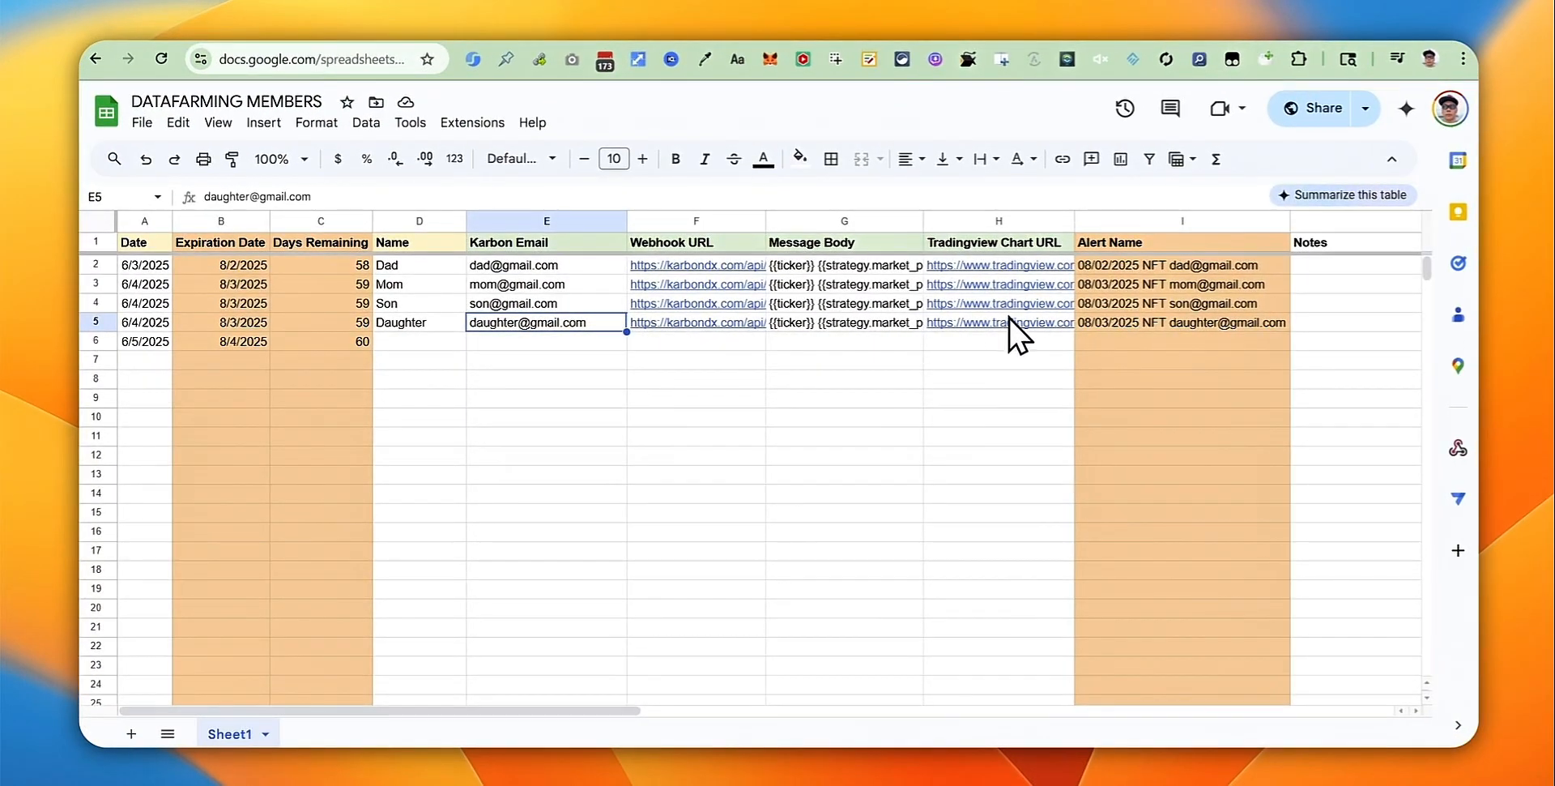
Step: Restart data farming on Karbon's My NFTs page and copy the TradingView strategy chart's address
{"action": "mouse_move", "coordinate": [1013, 316]}
{"action": "left_click", "coordinate": [1145, 39]}
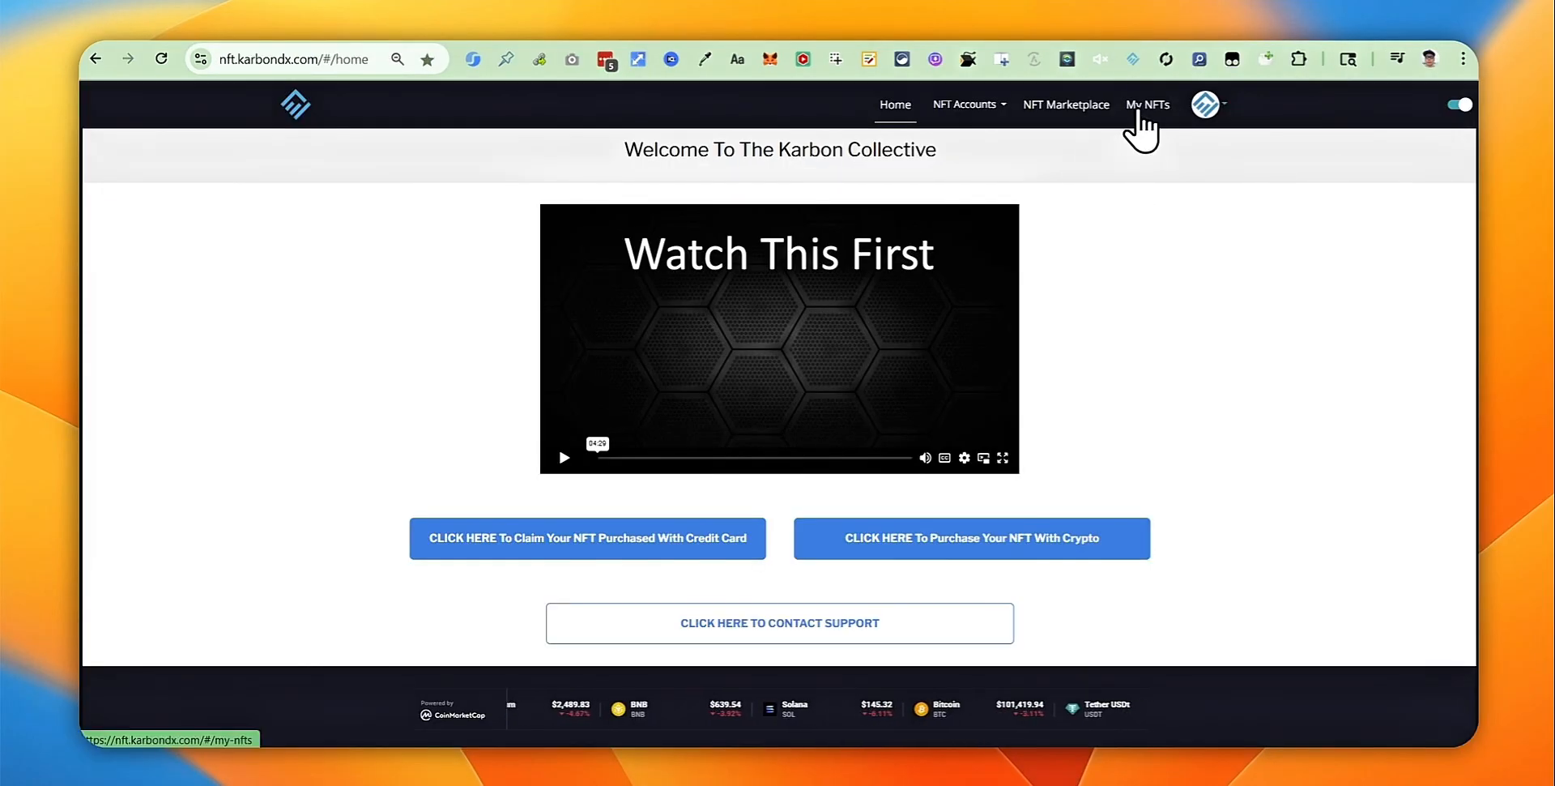
{"action": "left_click", "coordinate": [1138, 112]}
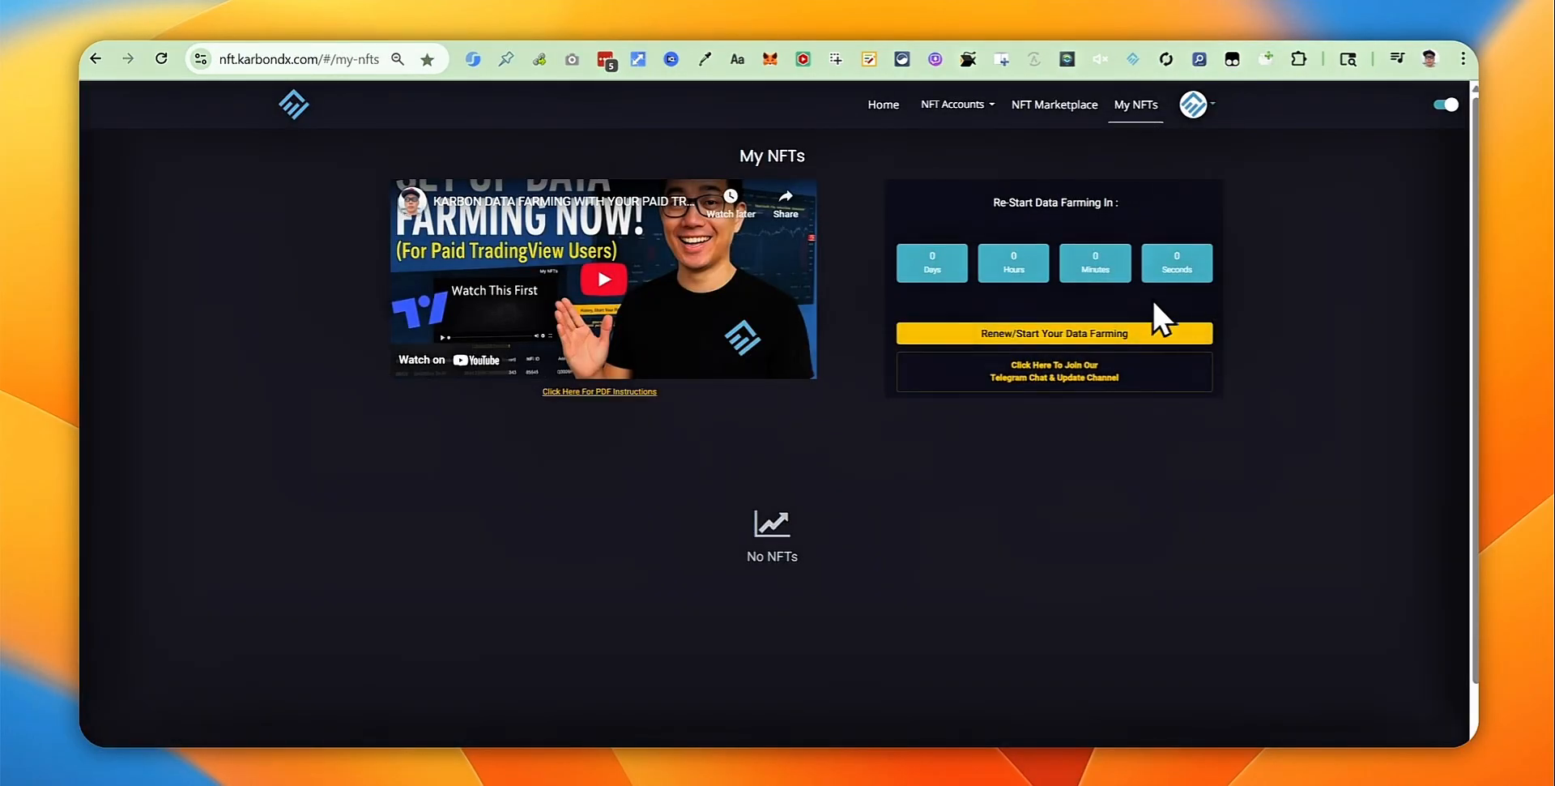
{"action": "left_click", "coordinate": [1056, 335]}
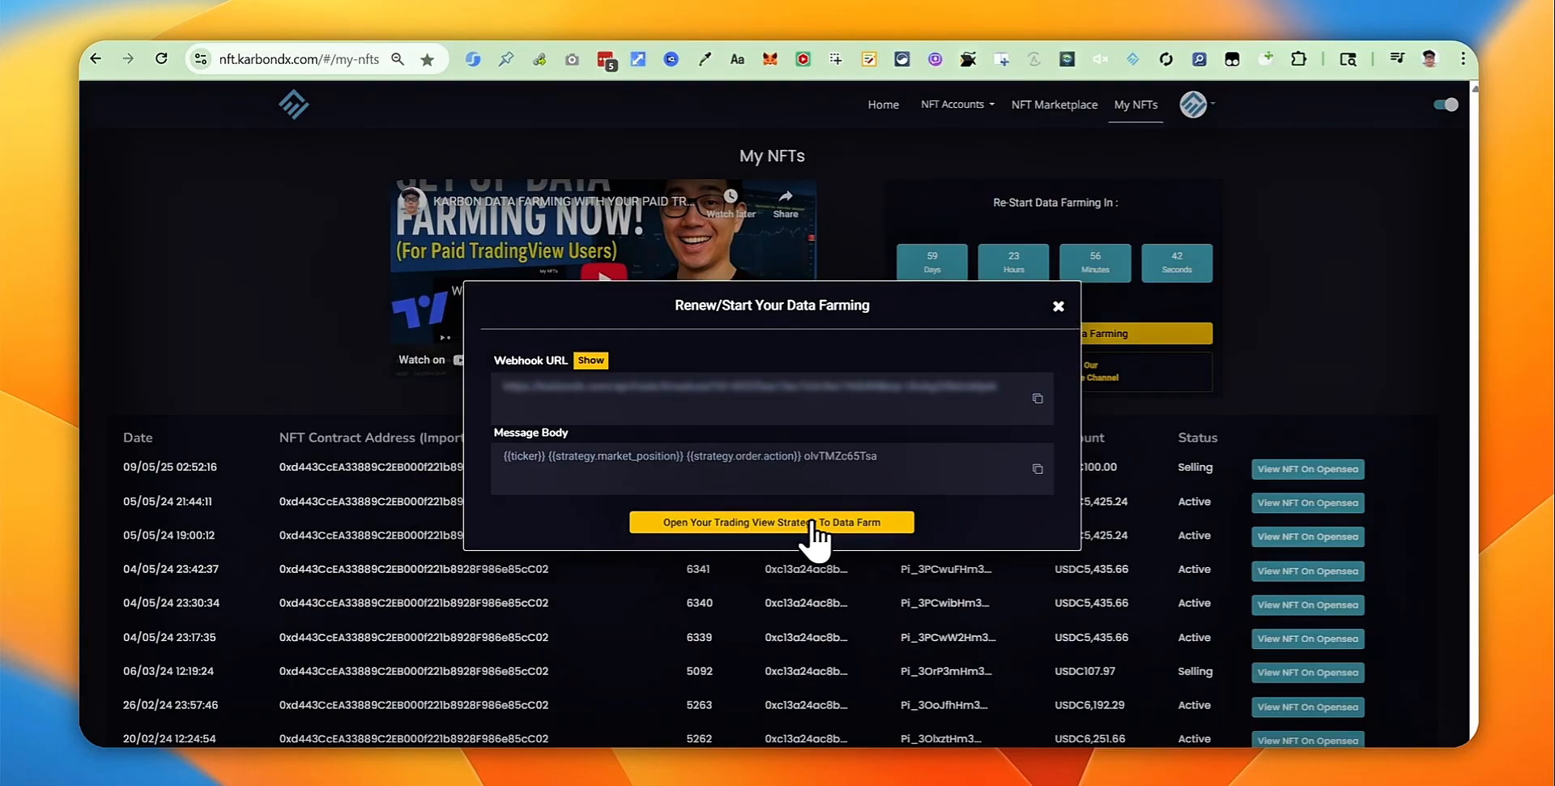
{"action": "left_click", "coordinate": [683, 523]}
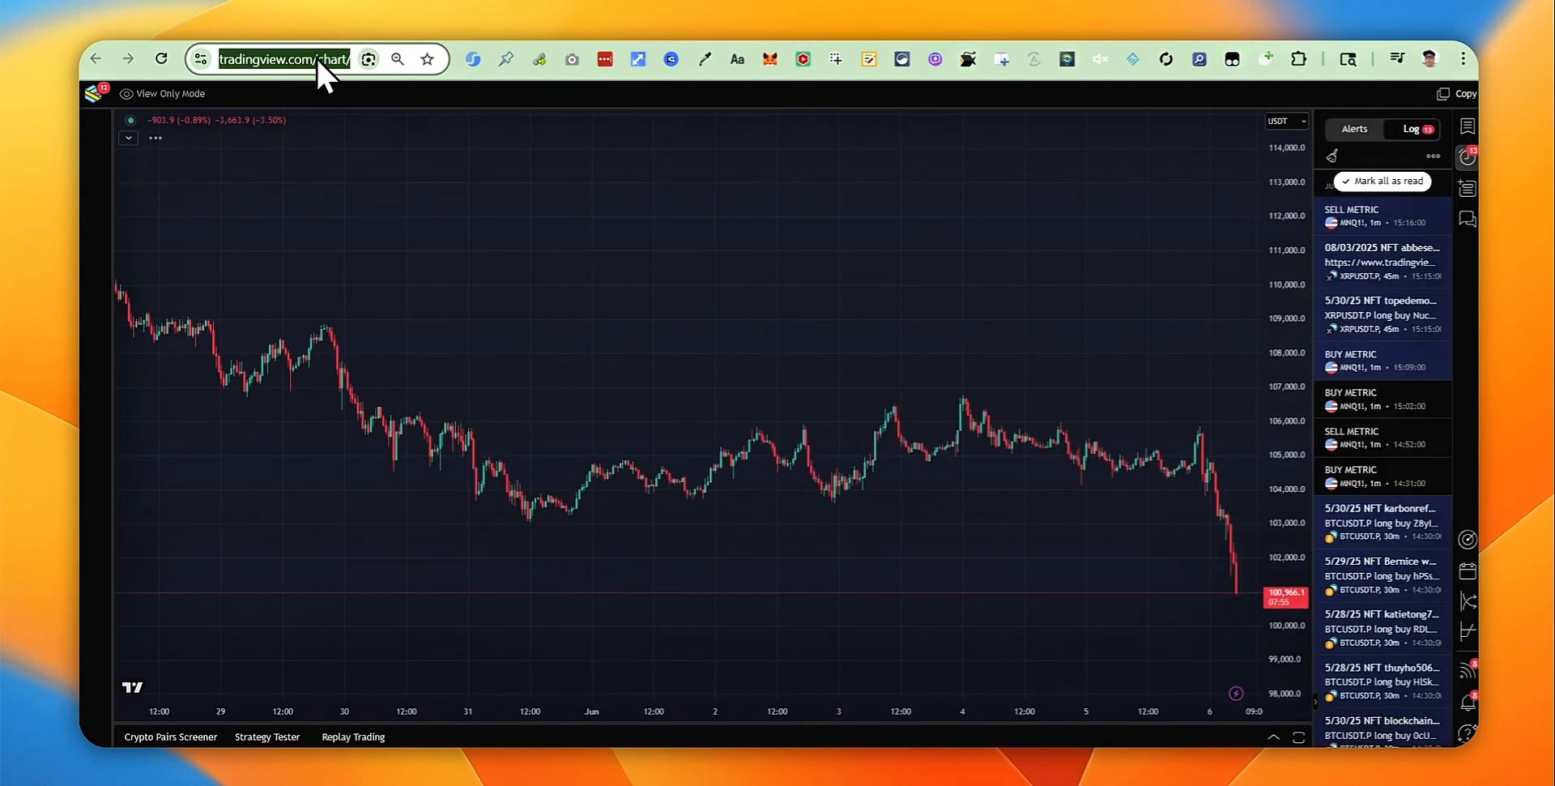
{"action": "right_click", "coordinate": [319, 54]}
{"action": "left_click", "coordinate": [393, 229]}
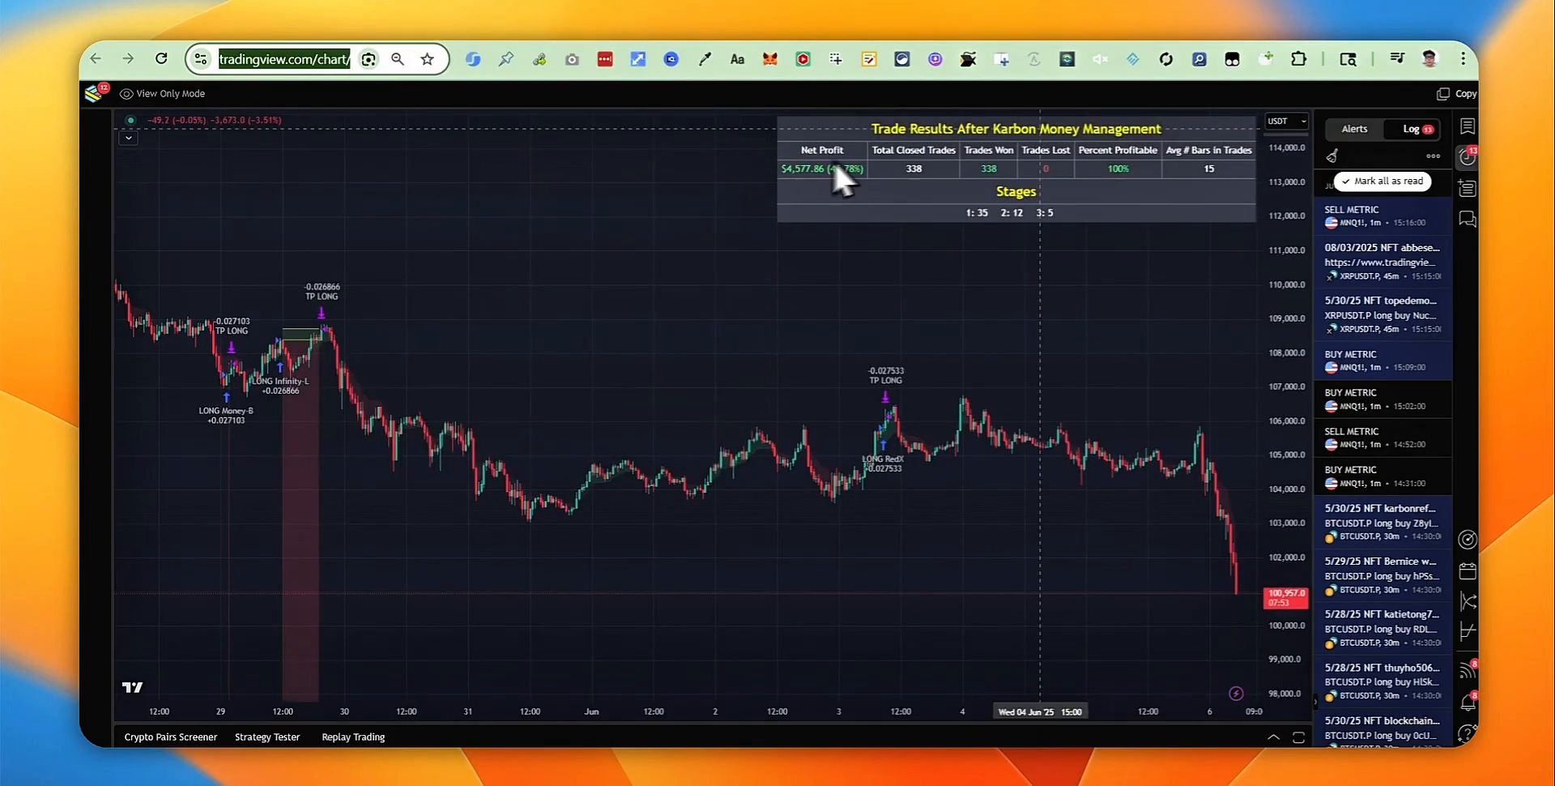
Step: Close the data-farming details, visit My Profile, and return to the members sheet
{"action": "left_click", "coordinate": [1148, 28]}
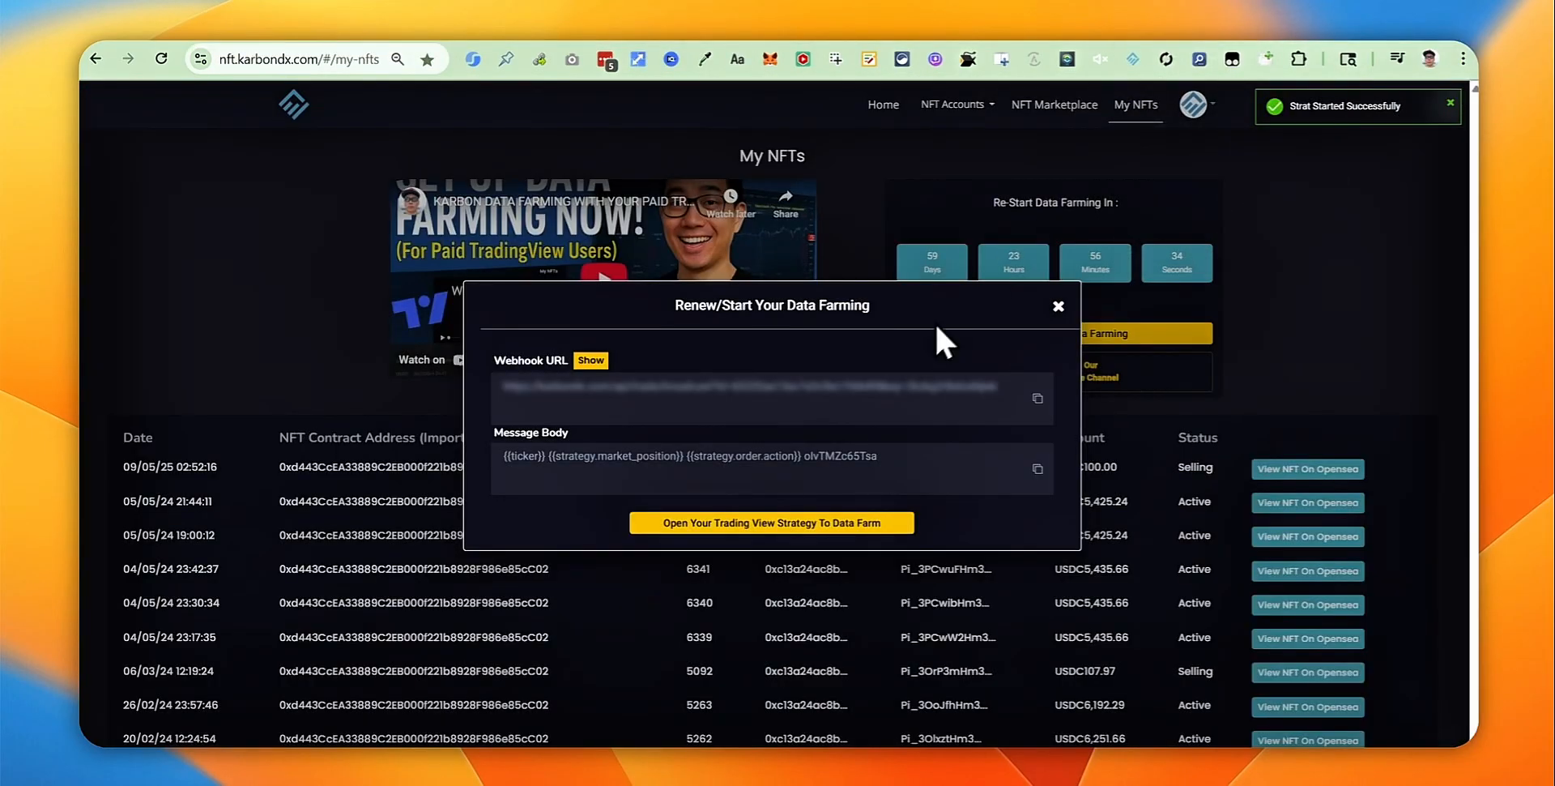
{"action": "left_click", "coordinate": [1058, 308]}
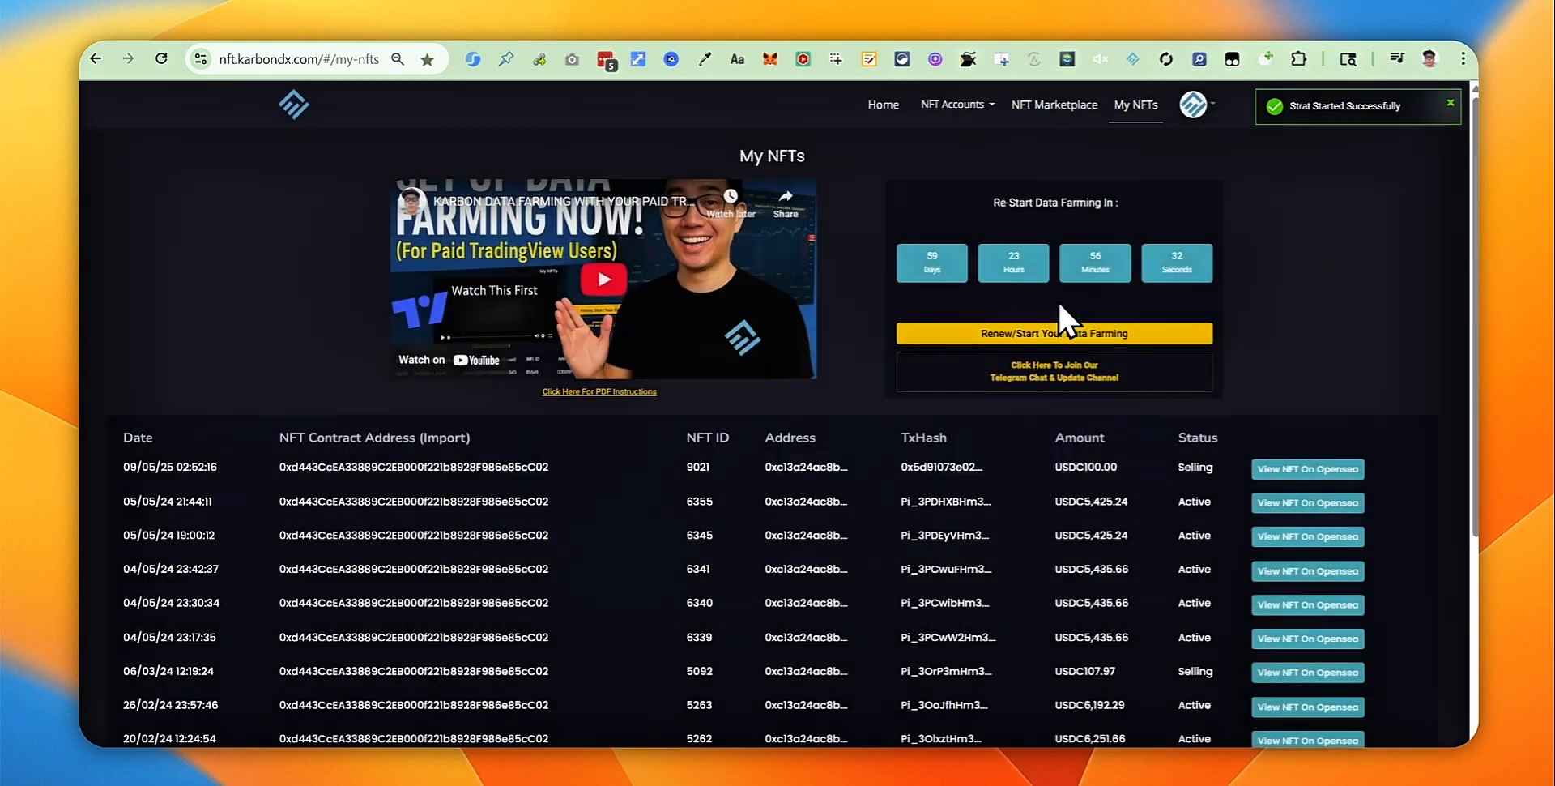
{"action": "left_click", "coordinate": [1210, 109]}
{"action": "left_click", "coordinate": [1193, 154]}
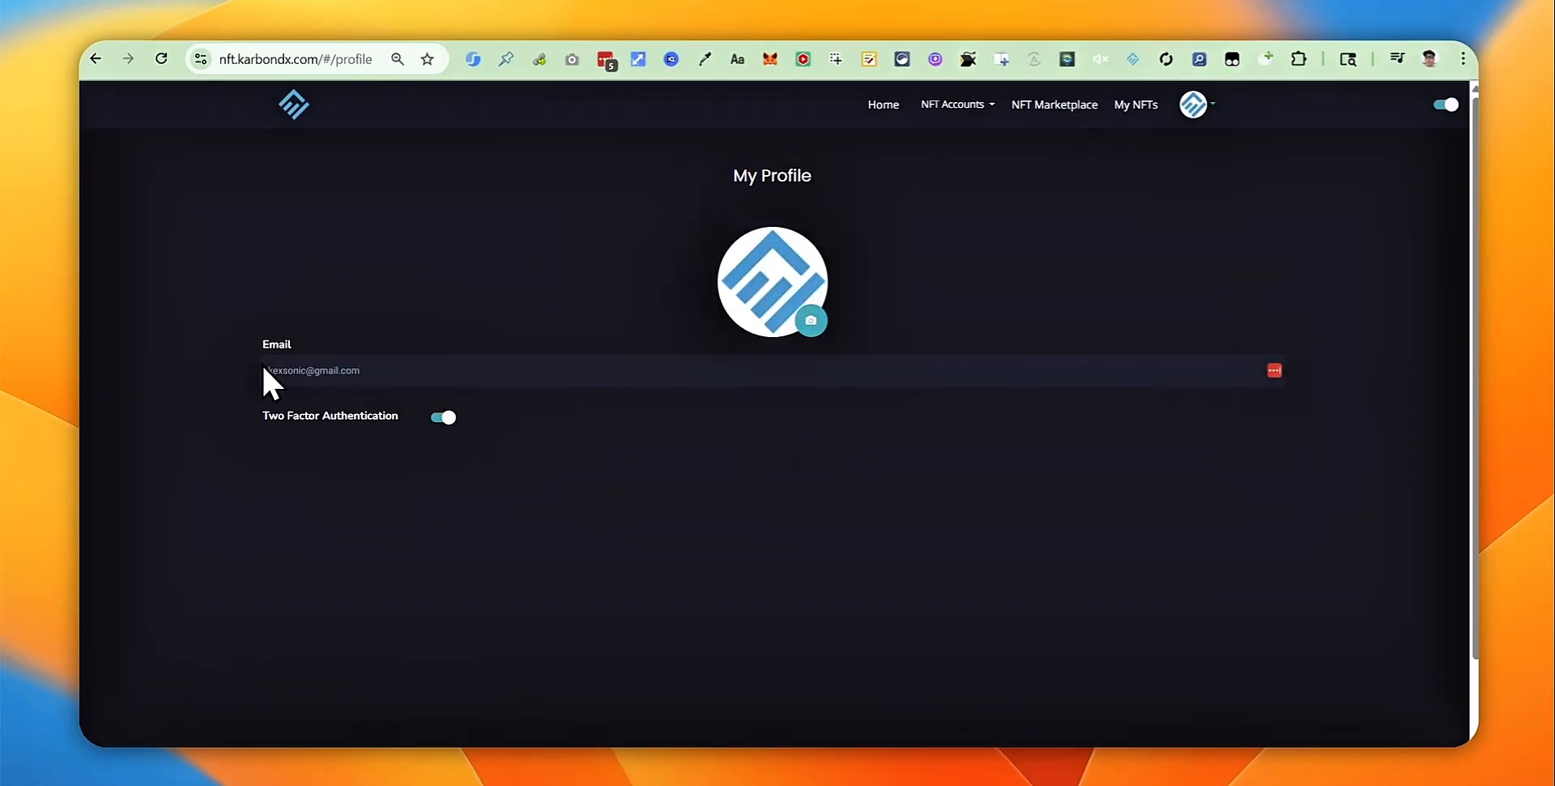
{"action": "left_click", "coordinate": [1082, 27]}
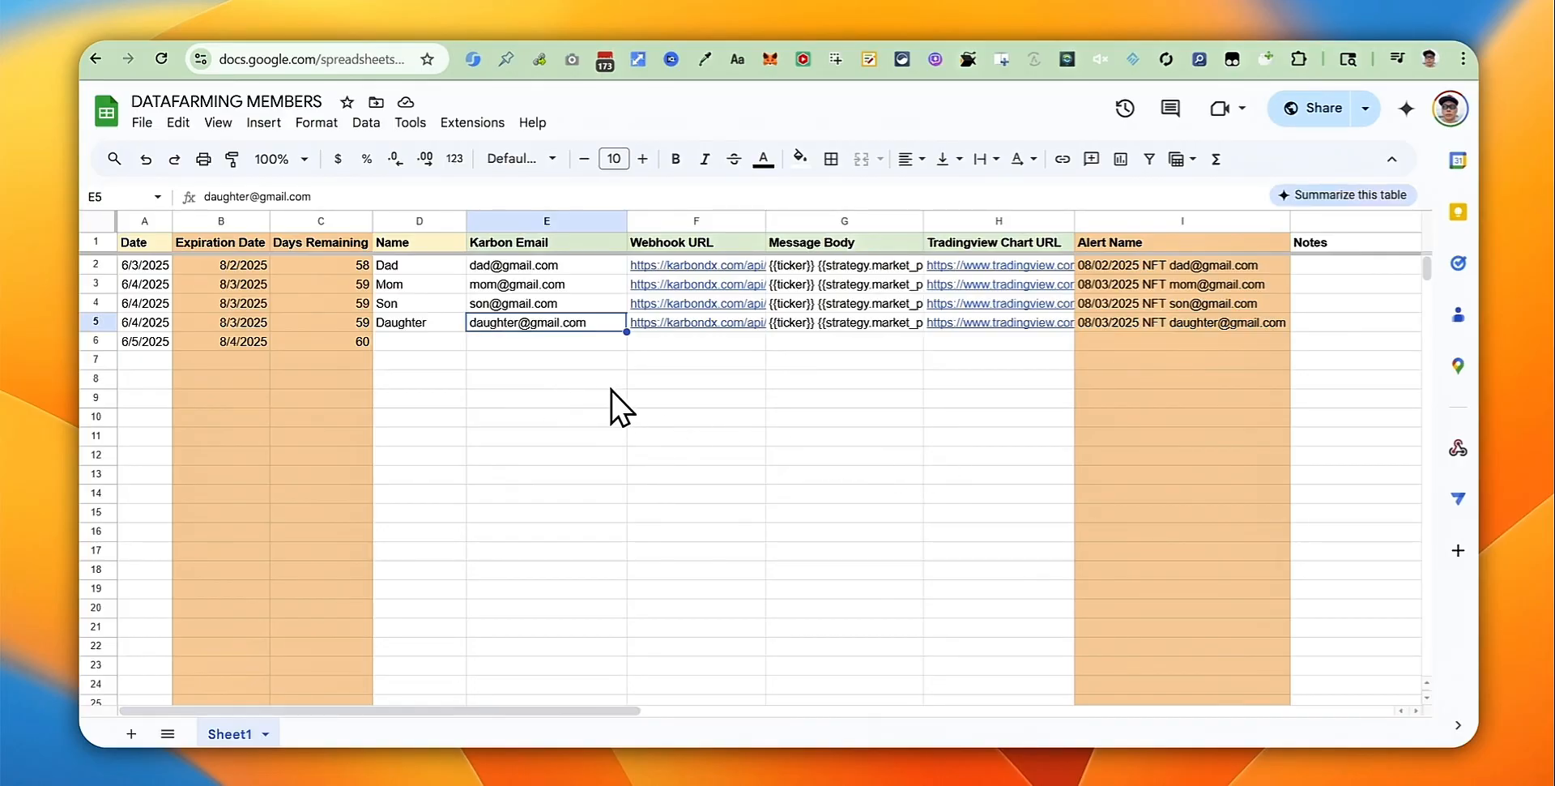
Step: Insert today's date into A6 and check row 6's expiration date formula
{"action": "left_click", "coordinate": [768, 397]}
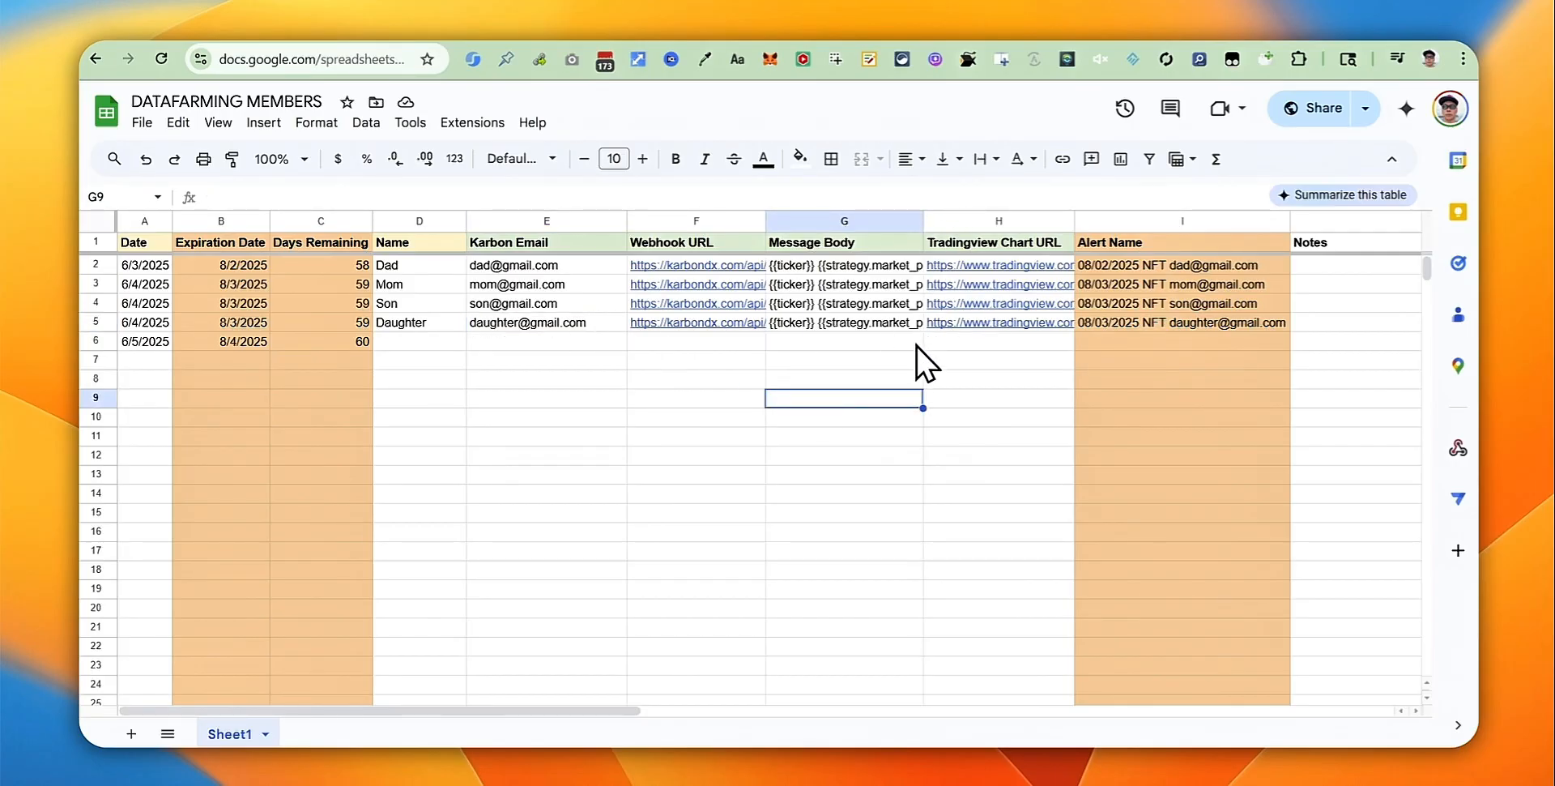
{"action": "left_click", "coordinate": [536, 340]}
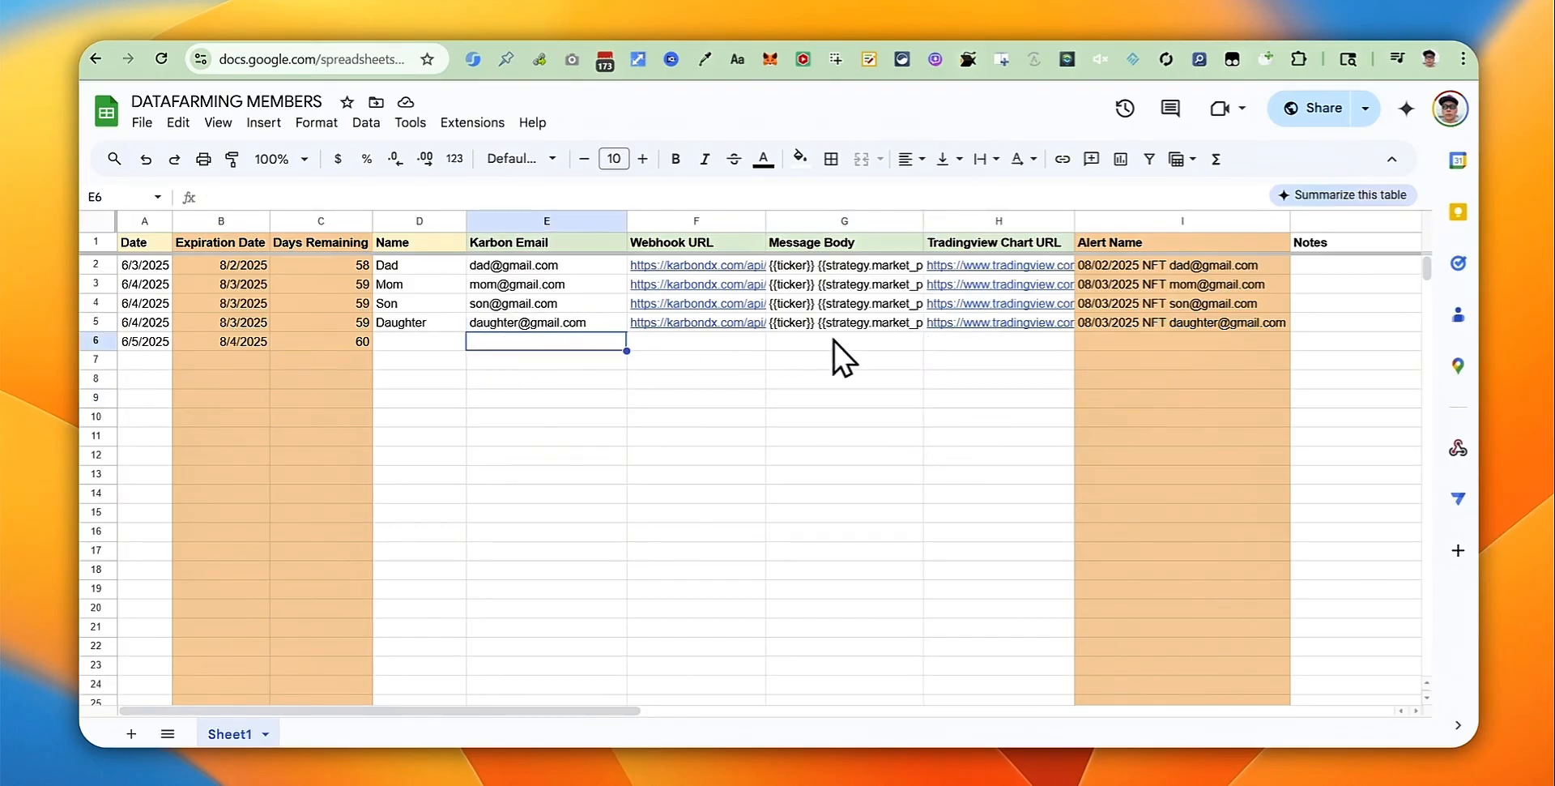
{"action": "left_click_drag", "start_coordinate": [606, 324], "coordinate": [1072, 324]}
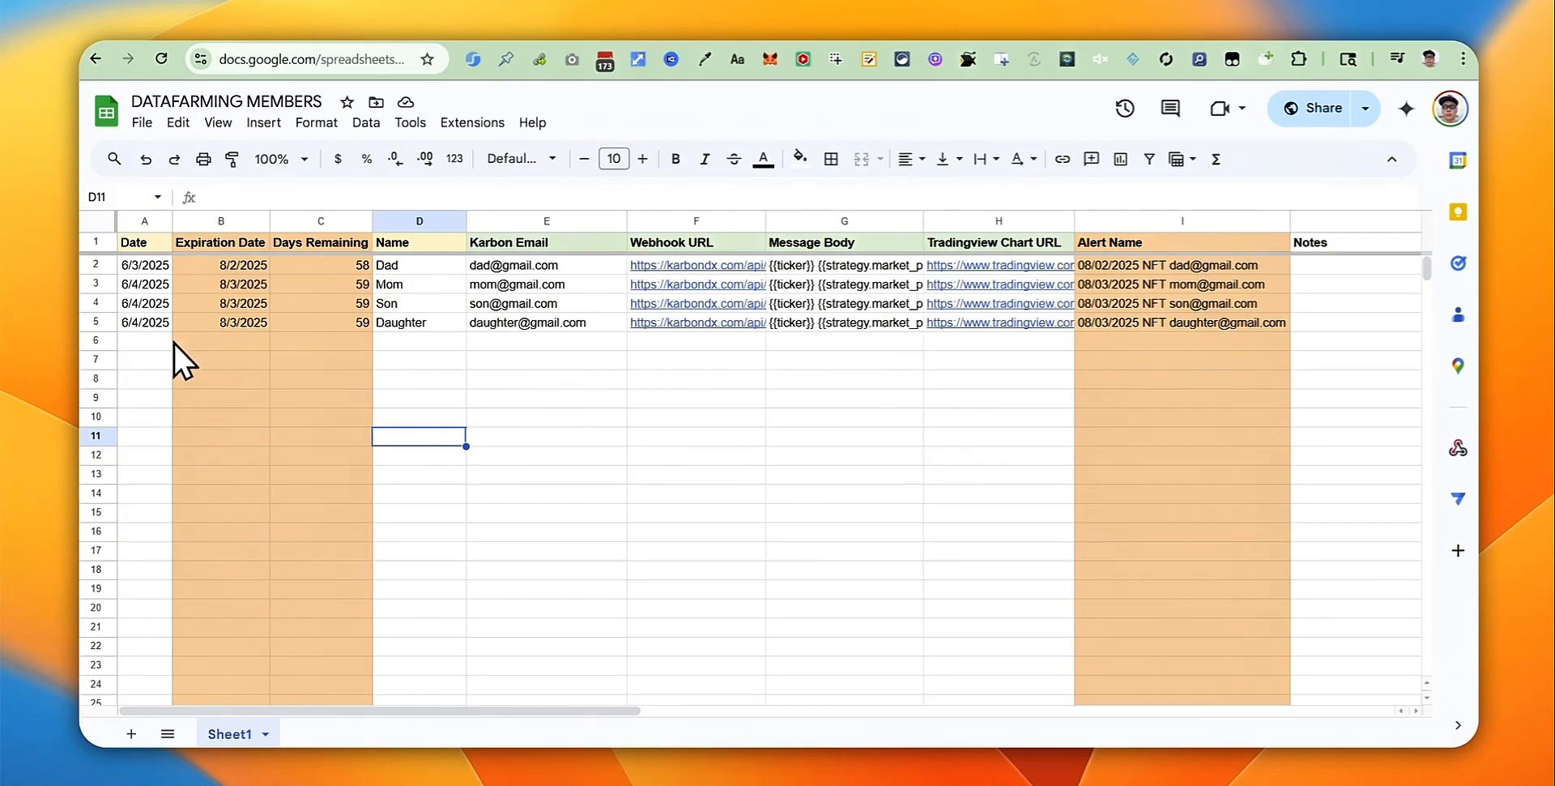
{"action": "left_click", "coordinate": [147, 342]}
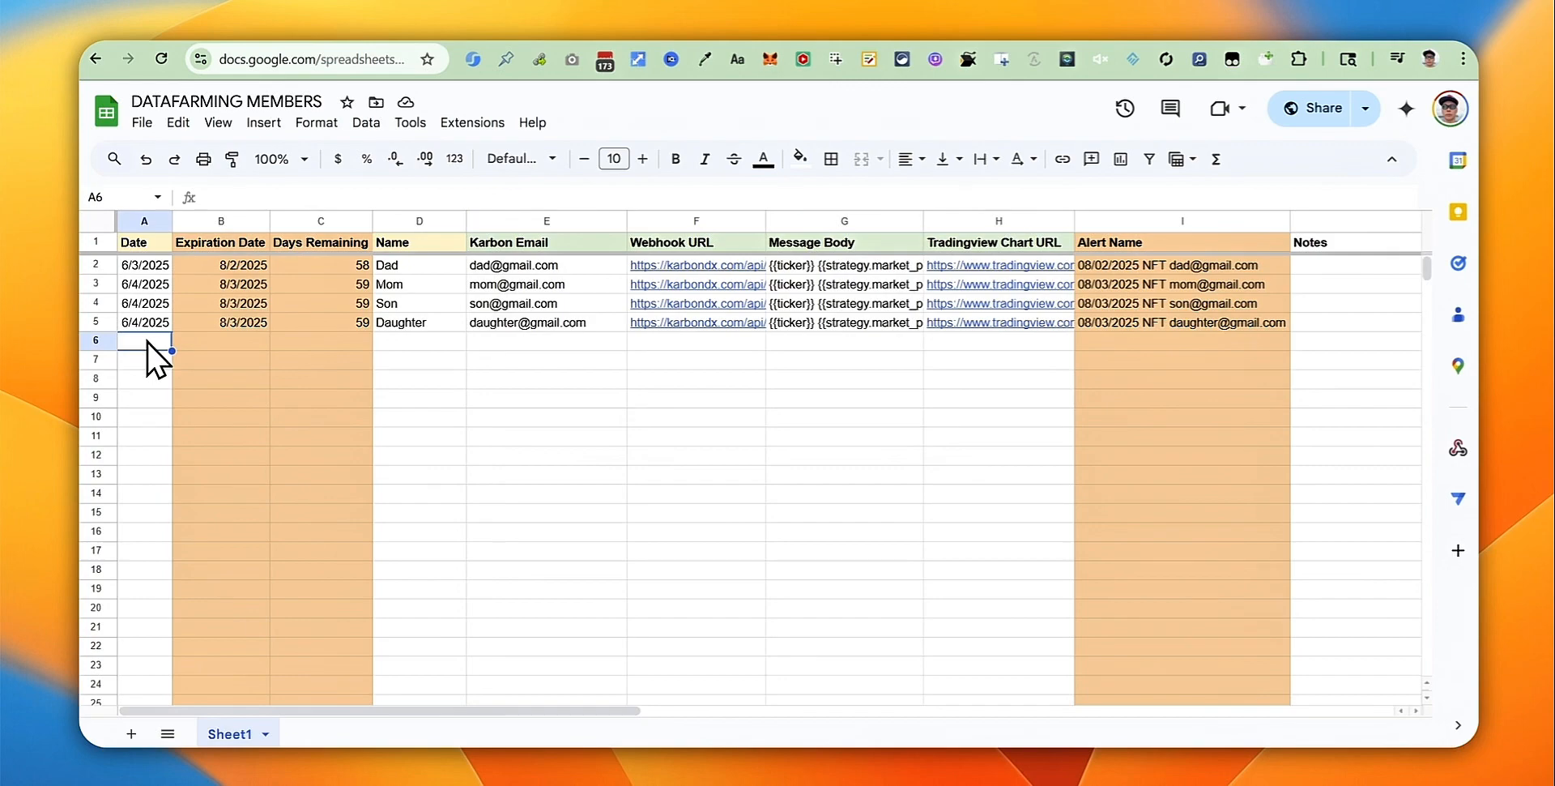
{"action": "key", "text": "ctrl+semicolon"}
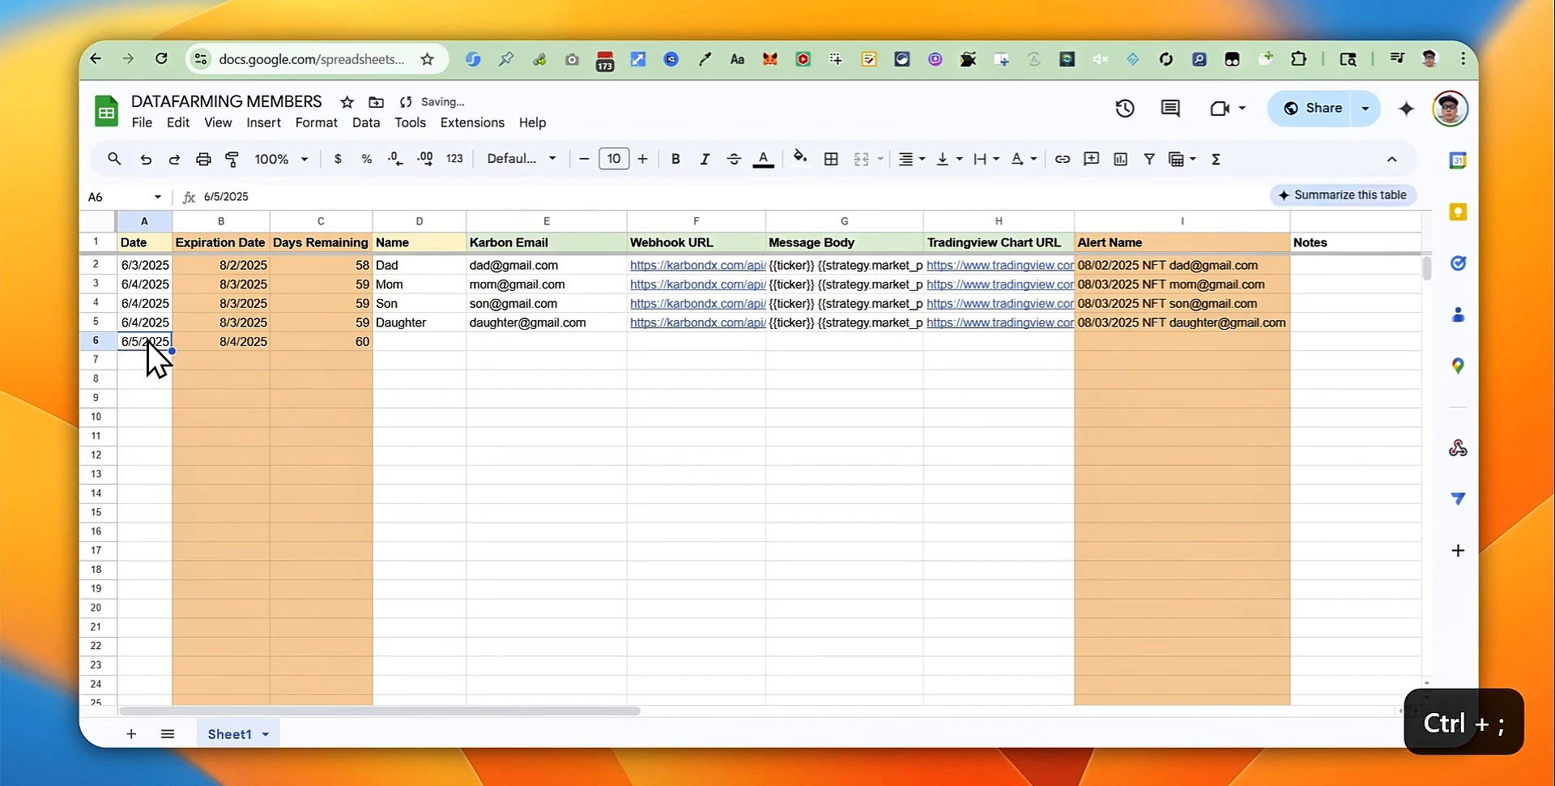
{"action": "left_click", "coordinate": [260, 339]}
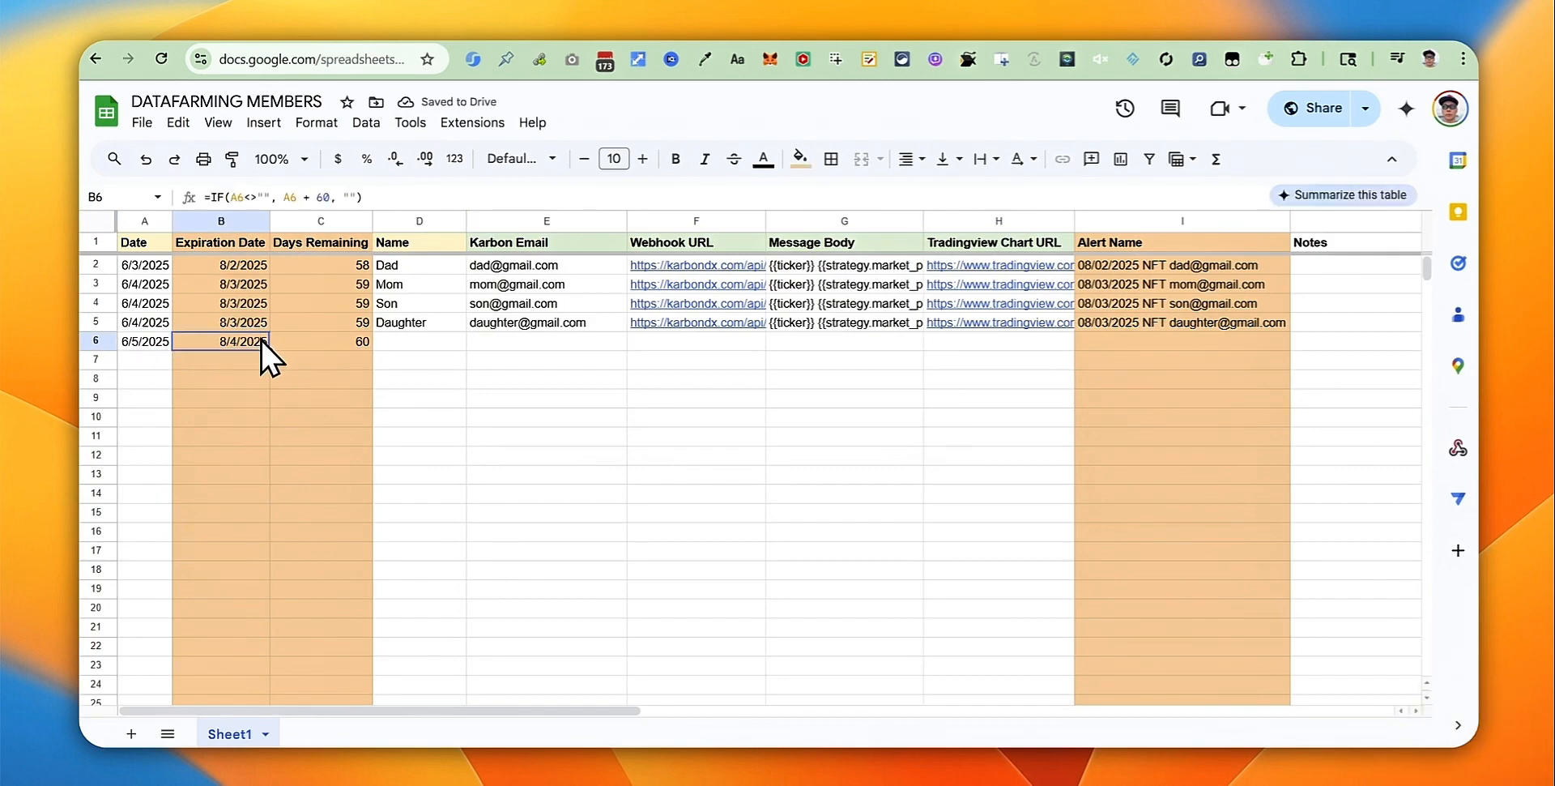
{"action": "left_click", "coordinate": [356, 338]}
{"action": "left_click", "coordinate": [497, 397]}
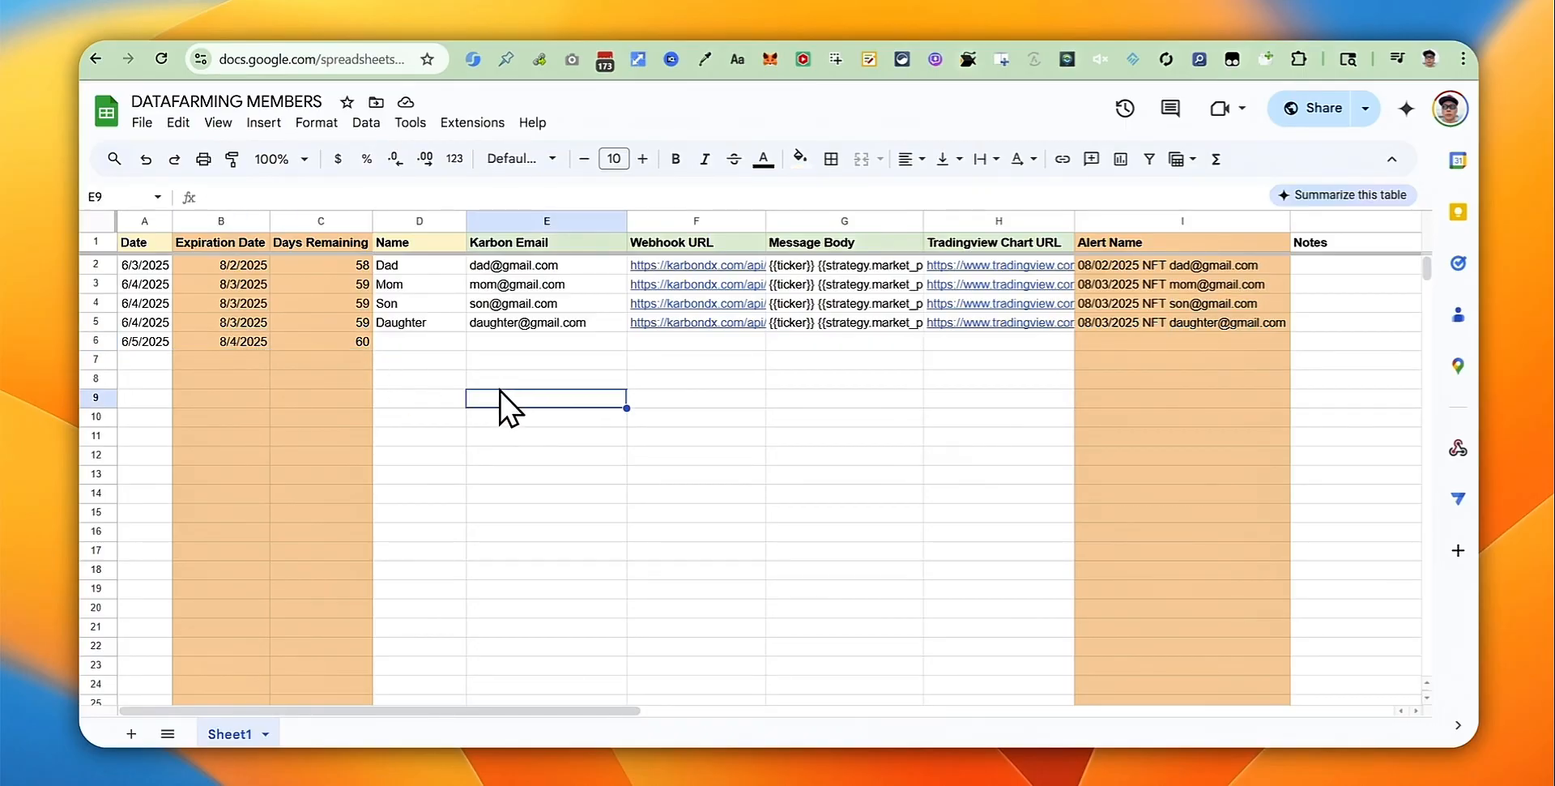
Step: Enter the new member's name in D6 and their Gmail address in E6
{"action": "left_click", "coordinate": [414, 345]}
{"action": "type", "text": "Un"}
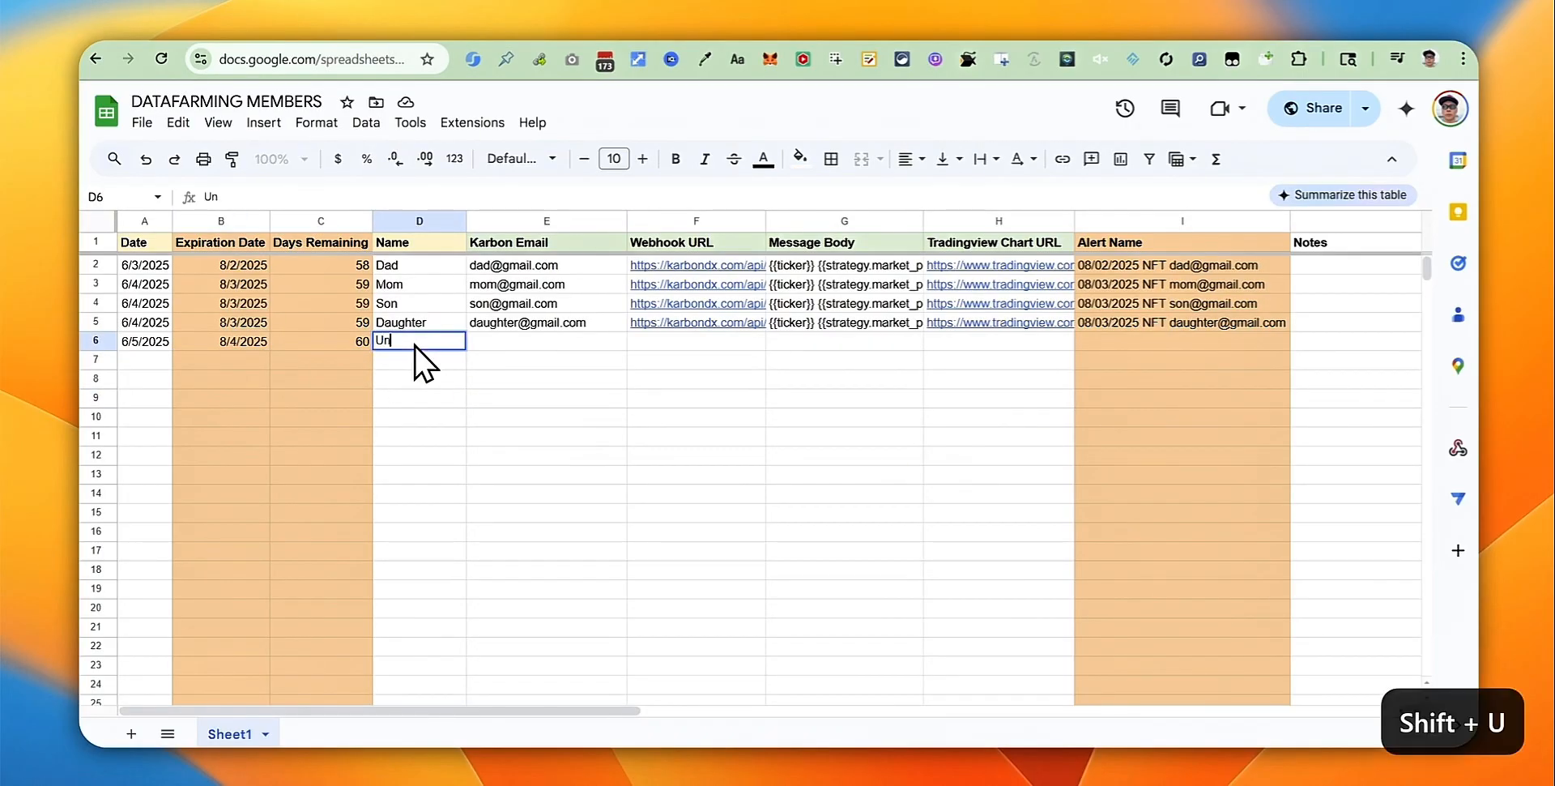
{"action": "type", "text": "cle"}
{"action": "key", "text": "Tab"}
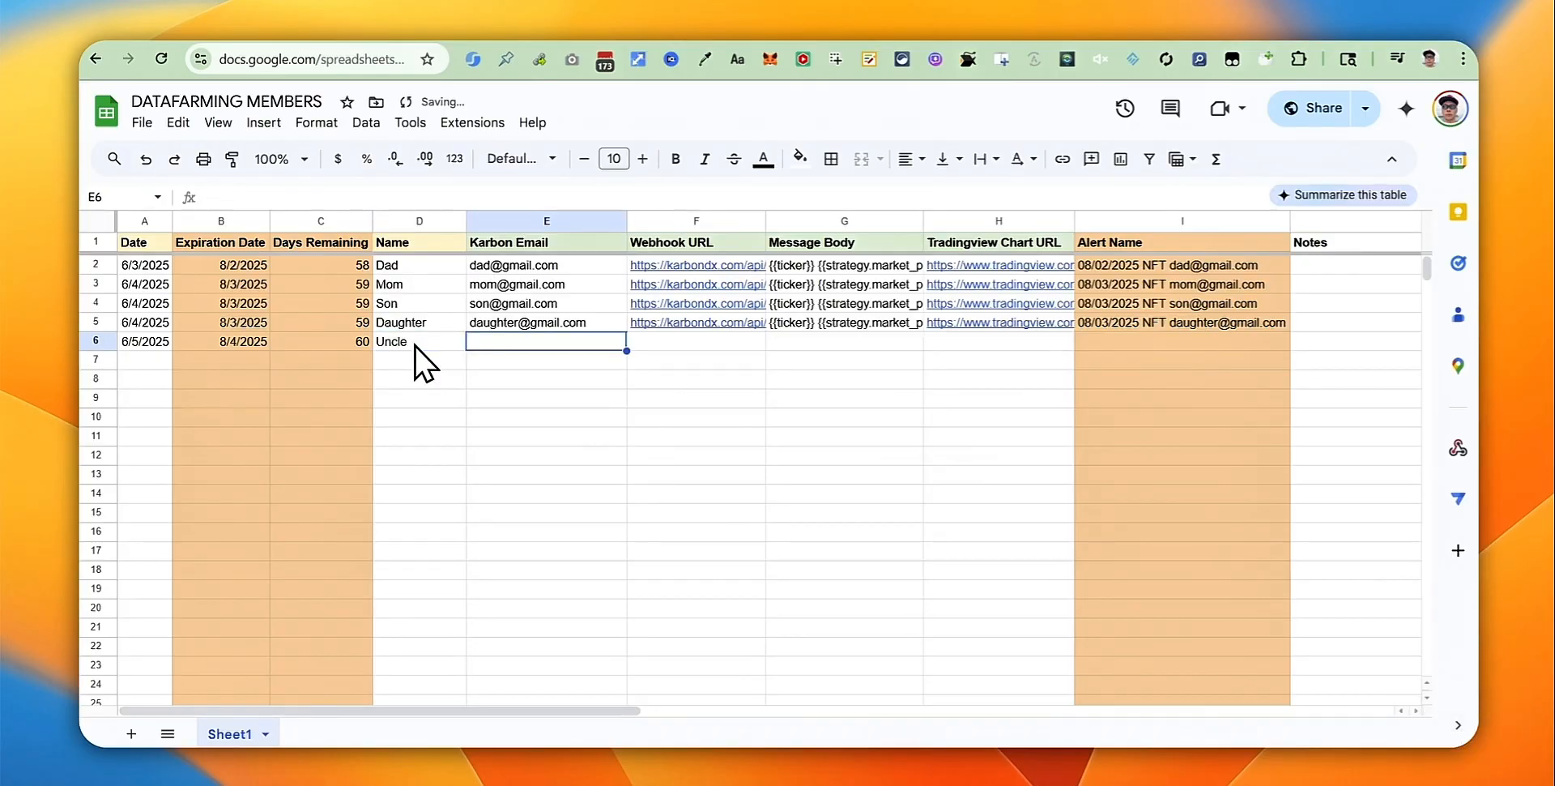
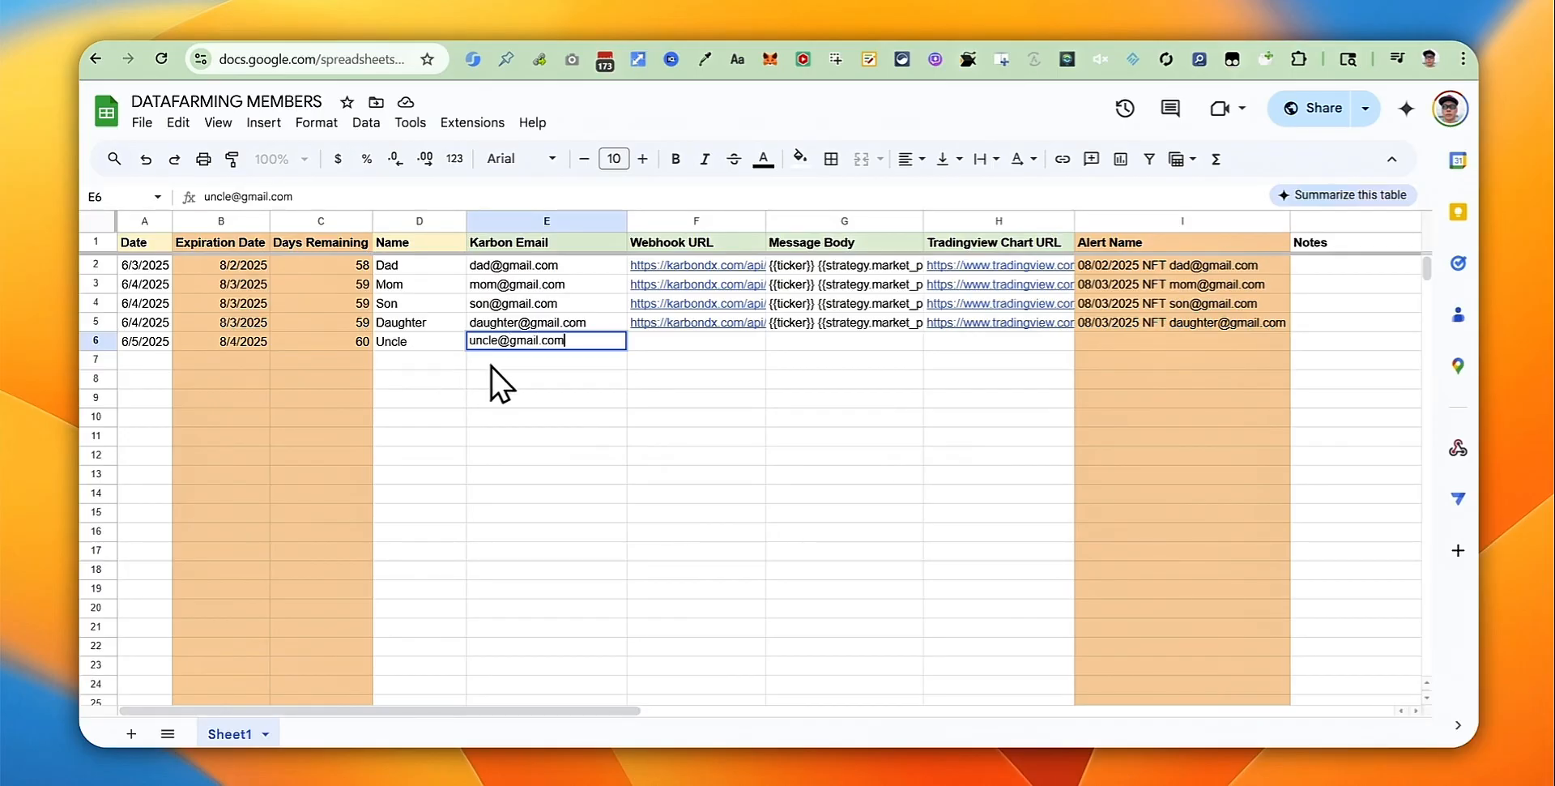
Step: Copy row 5's webhook URL, message body and chart URL into row 6
{"action": "left_click", "coordinate": [701, 324]}
{"action": "left_click", "coordinate": [993, 324], "text": "shift"}
{"action": "key", "text": "ctrl+c"}
{"action": "left_click", "coordinate": [729, 341]}
{"action": "key", "text": "ctrl+v"}
{"action": "left_click", "coordinate": [858, 435]}
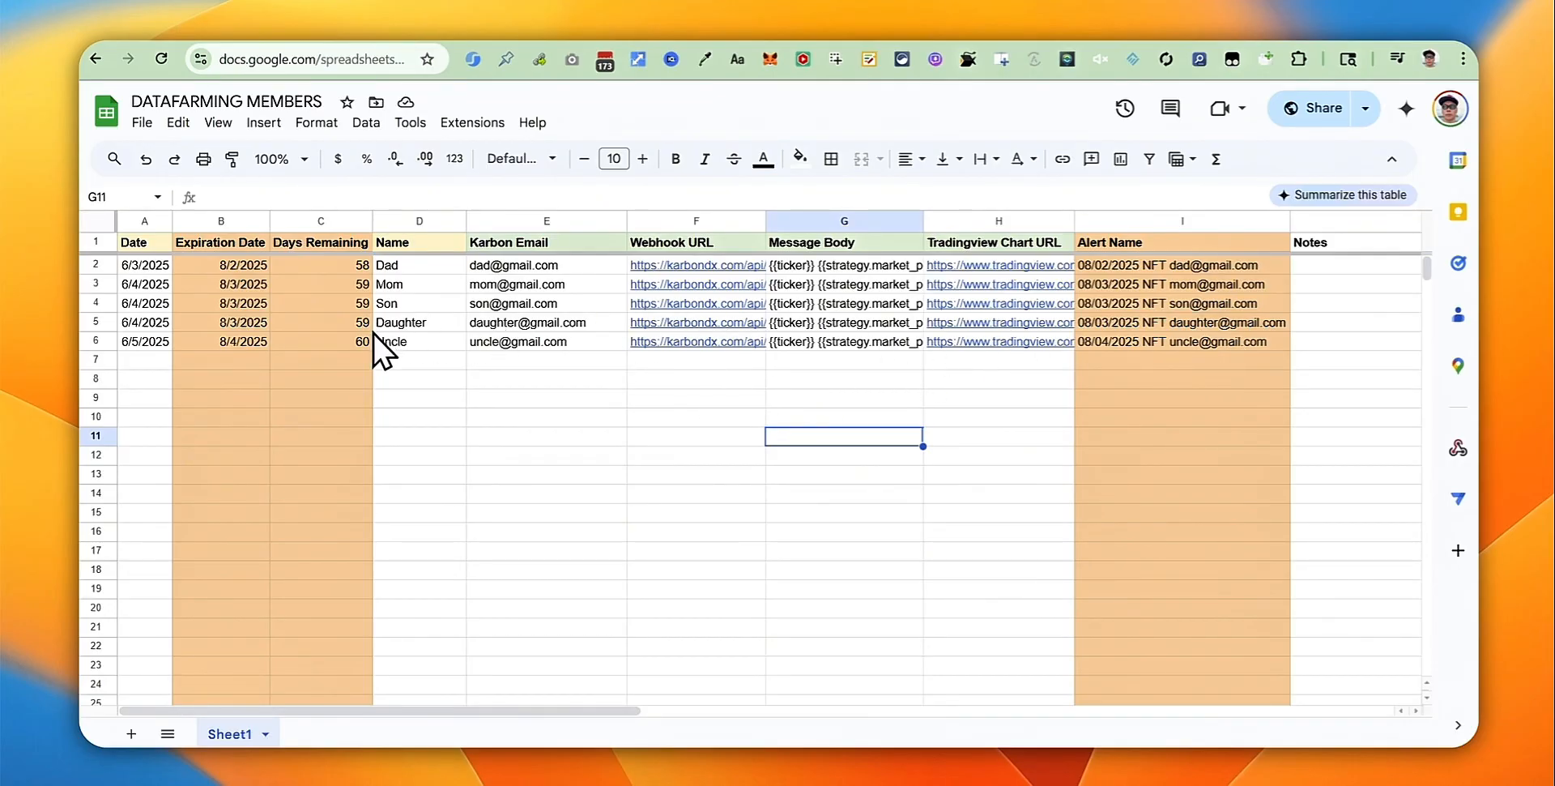
Step: Open row 6's TradingView chart link and show the Collective X strategy report
{"action": "mouse_move", "coordinate": [1015, 341]}
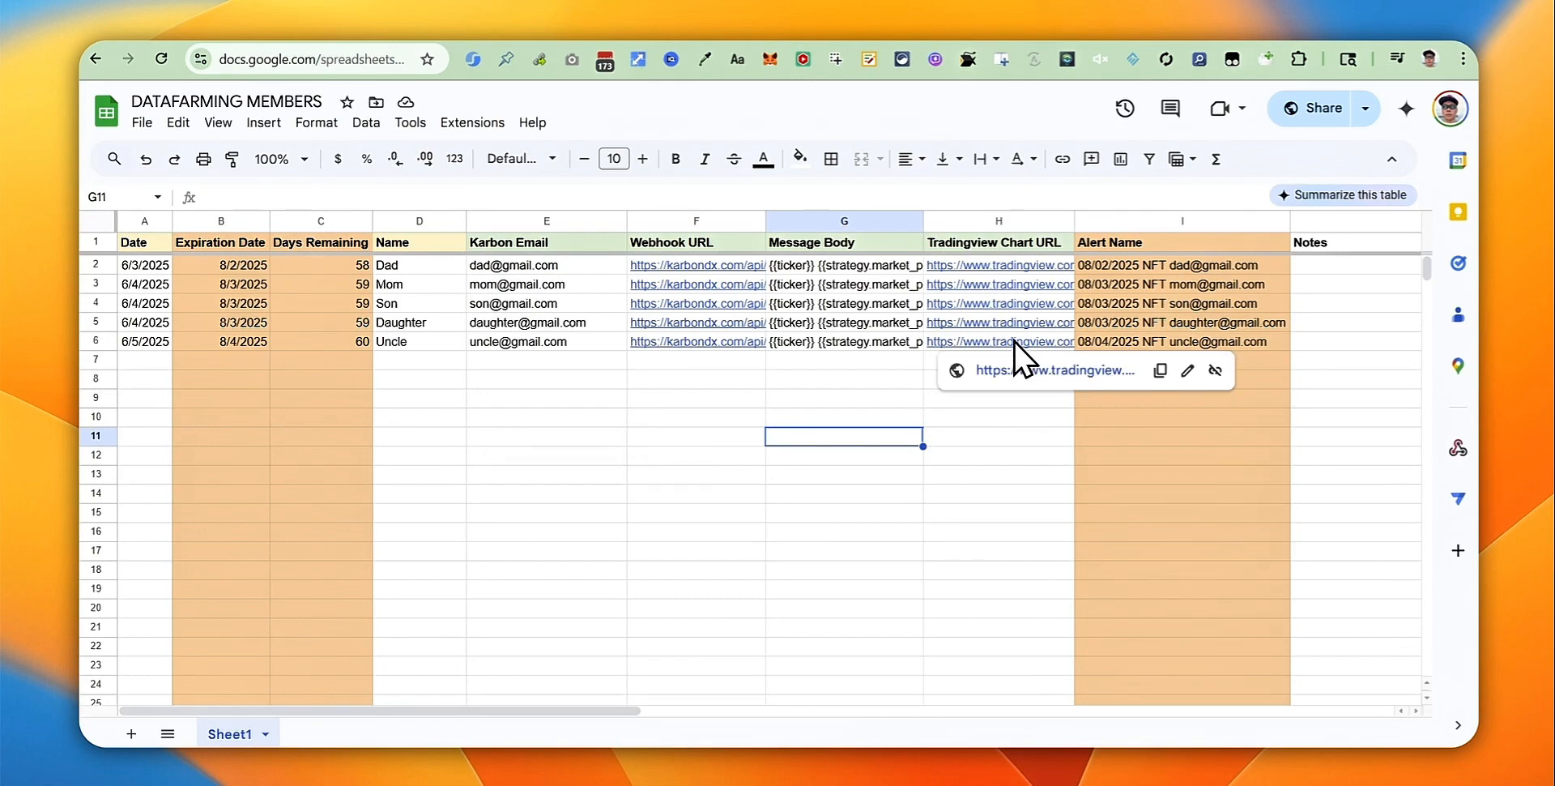
{"action": "left_click", "coordinate": [1014, 342]}
{"action": "left_click", "coordinate": [1021, 371]}
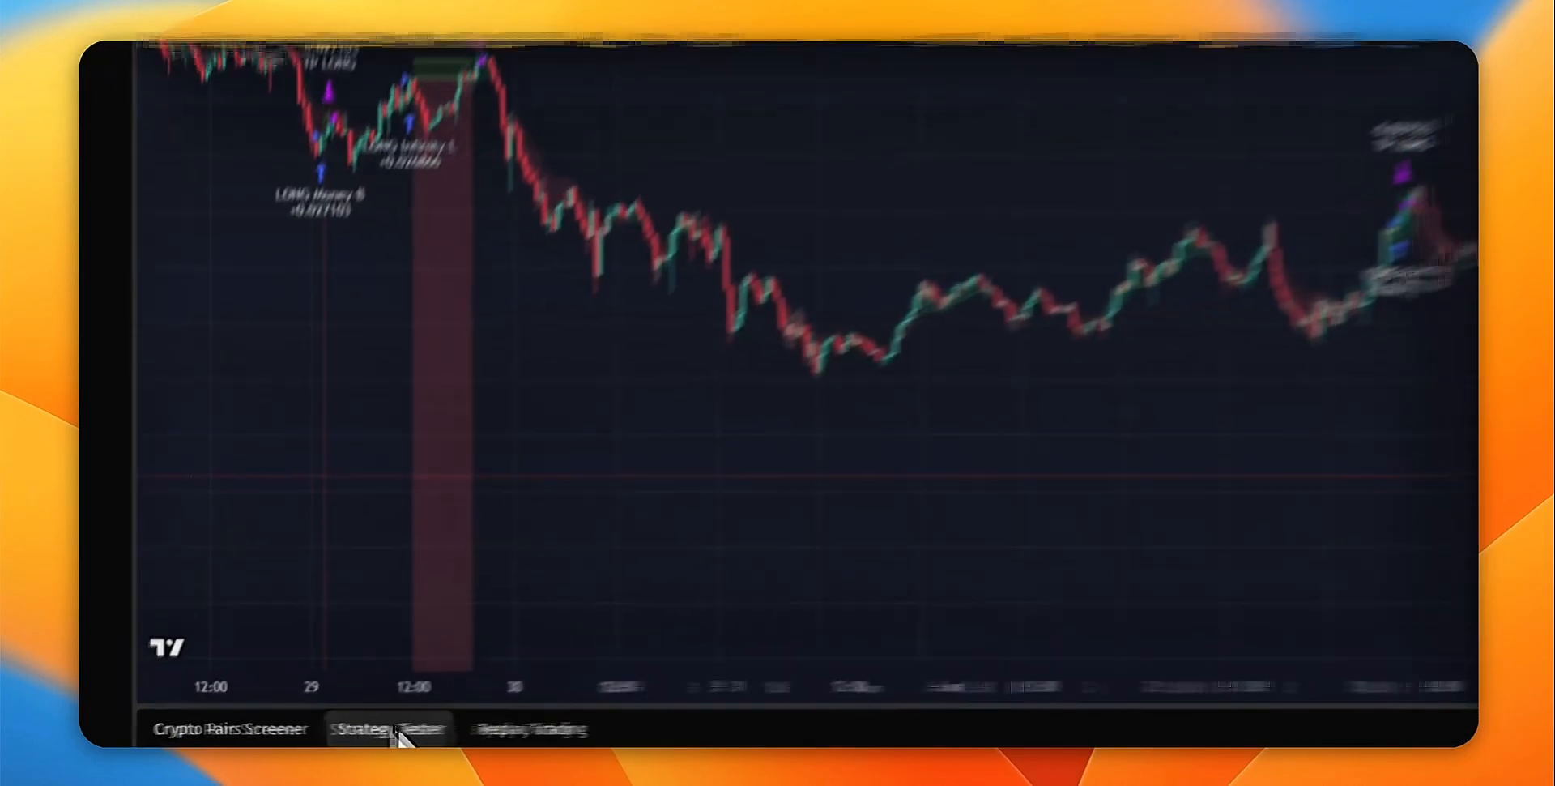
{"action": "left_click", "coordinate": [397, 729]}
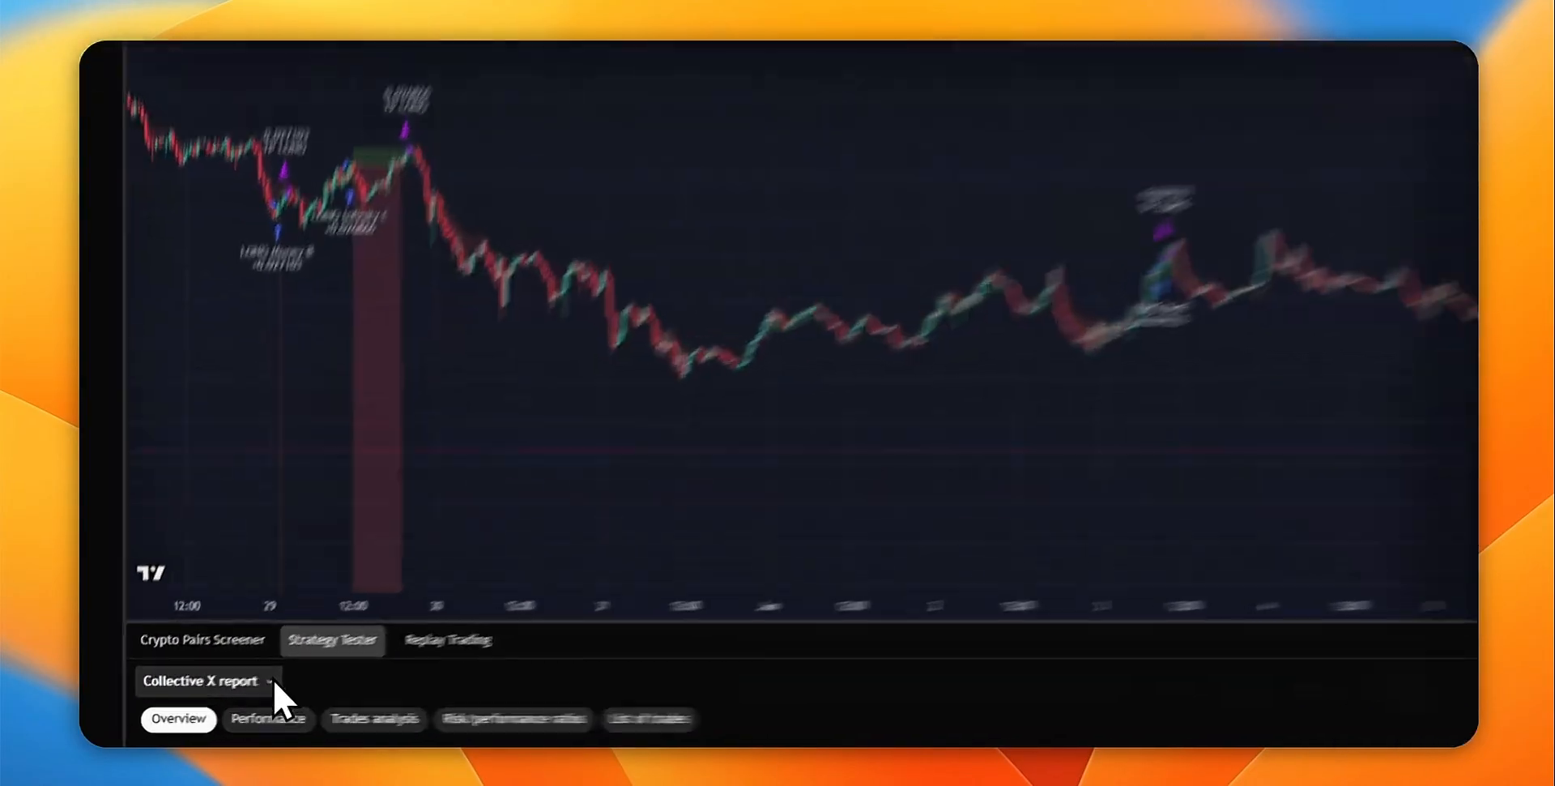
Step: Add an alert from the strategy report, expiring June 5, 2025 at 15:25
{"action": "left_click", "coordinate": [274, 679]}
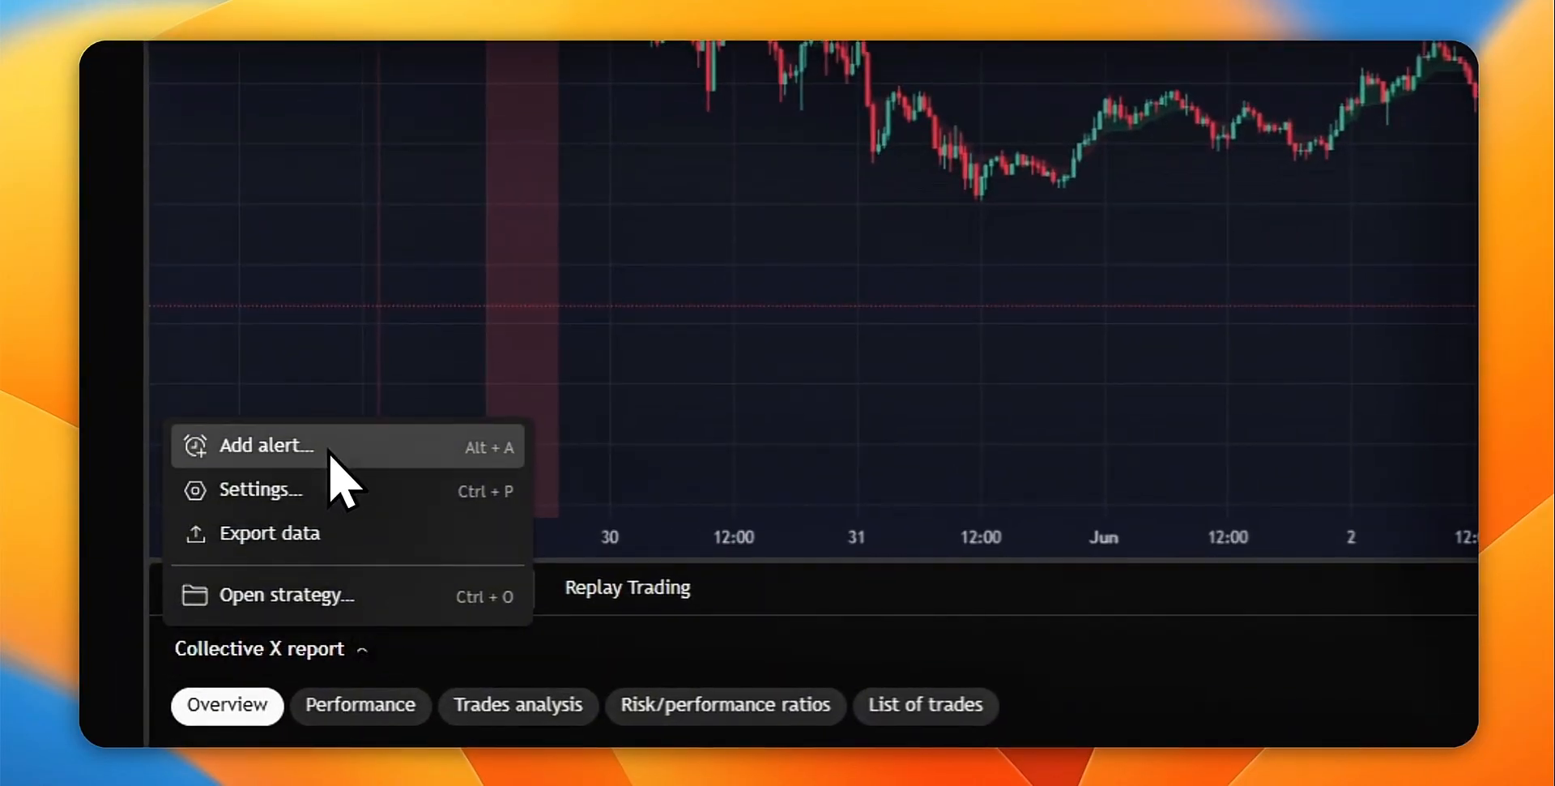
{"action": "left_click", "coordinate": [246, 540]}
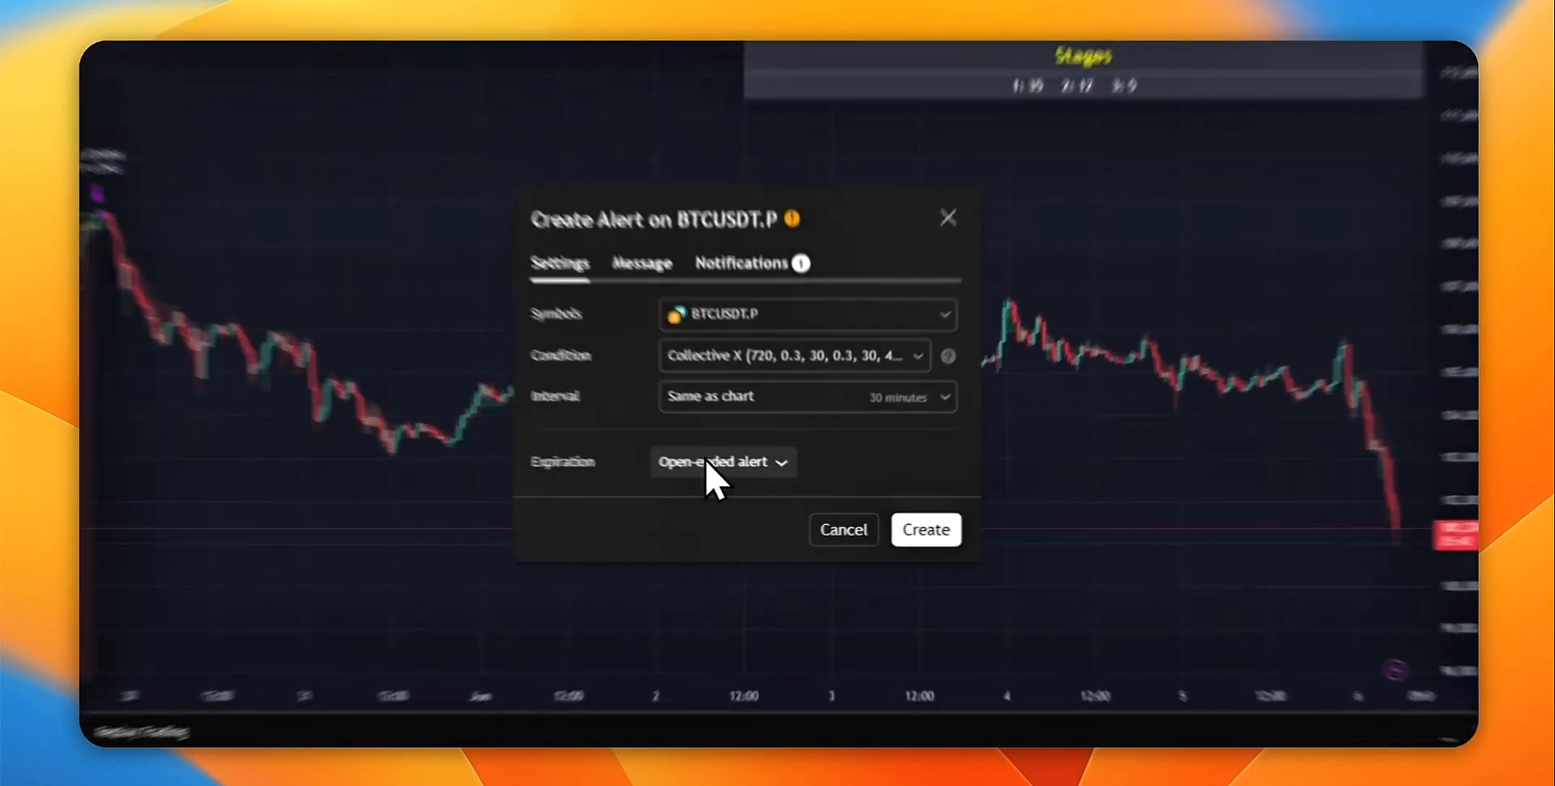
{"action": "left_click", "coordinate": [798, 478]}
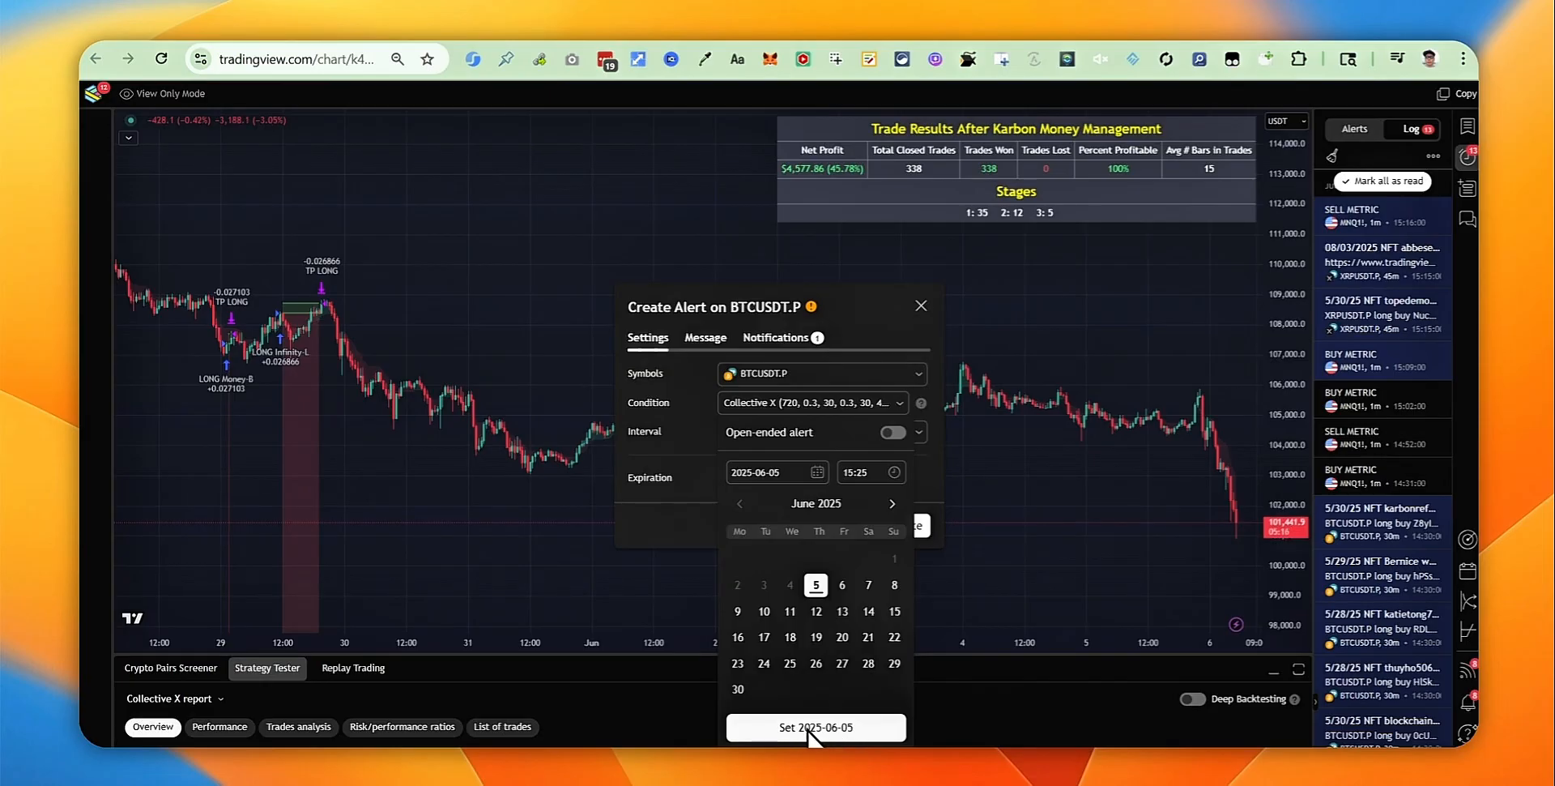
{"action": "left_click", "coordinate": [855, 727]}
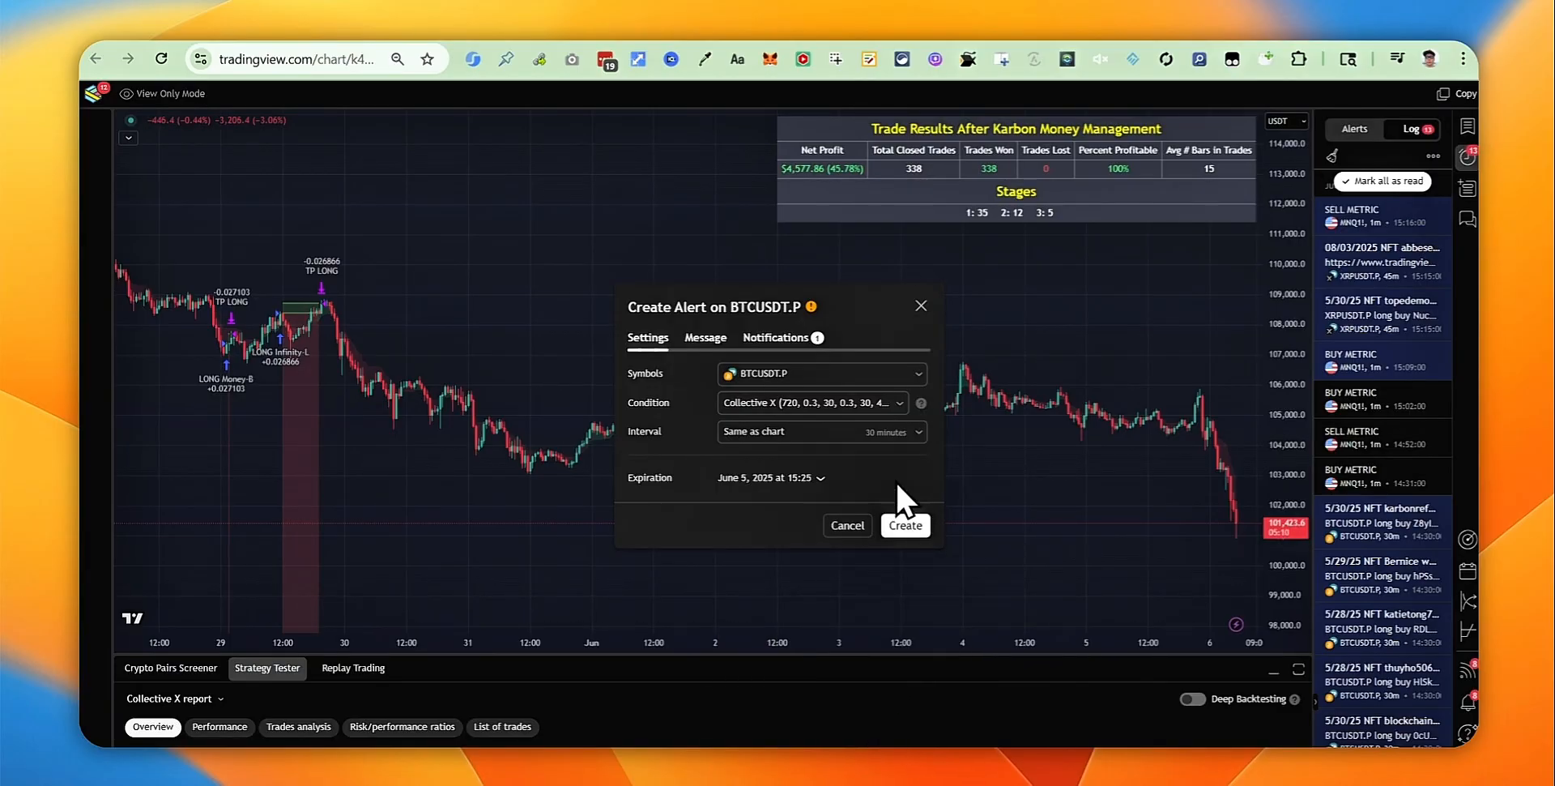
Step: Select the alert's existing message text, then return to the spreadsheet
{"action": "left_click", "coordinate": [711, 337]}
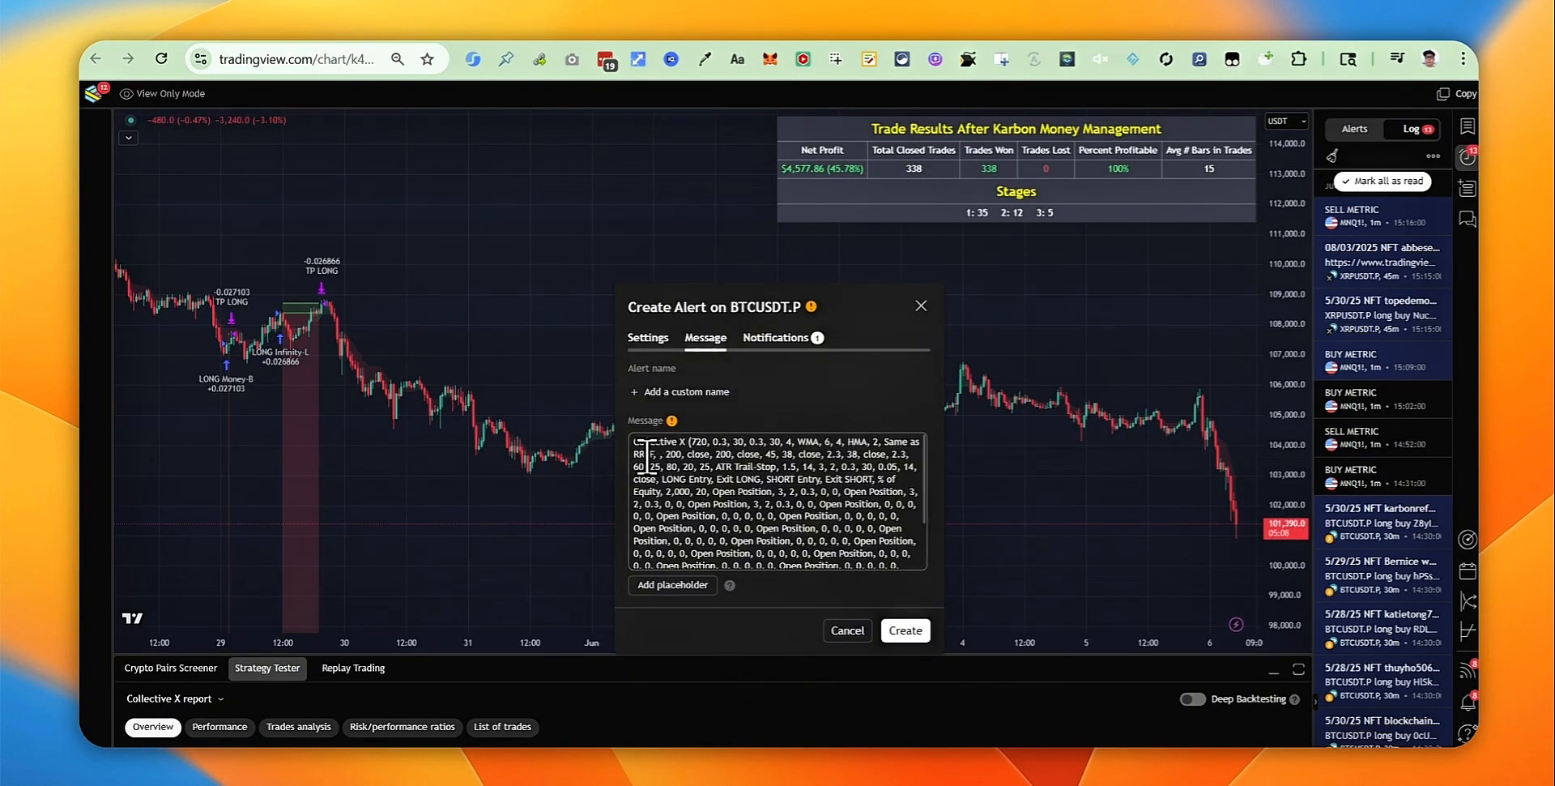
{"action": "left_click_drag", "start_coordinate": [634, 441], "coordinate": [891, 577]}
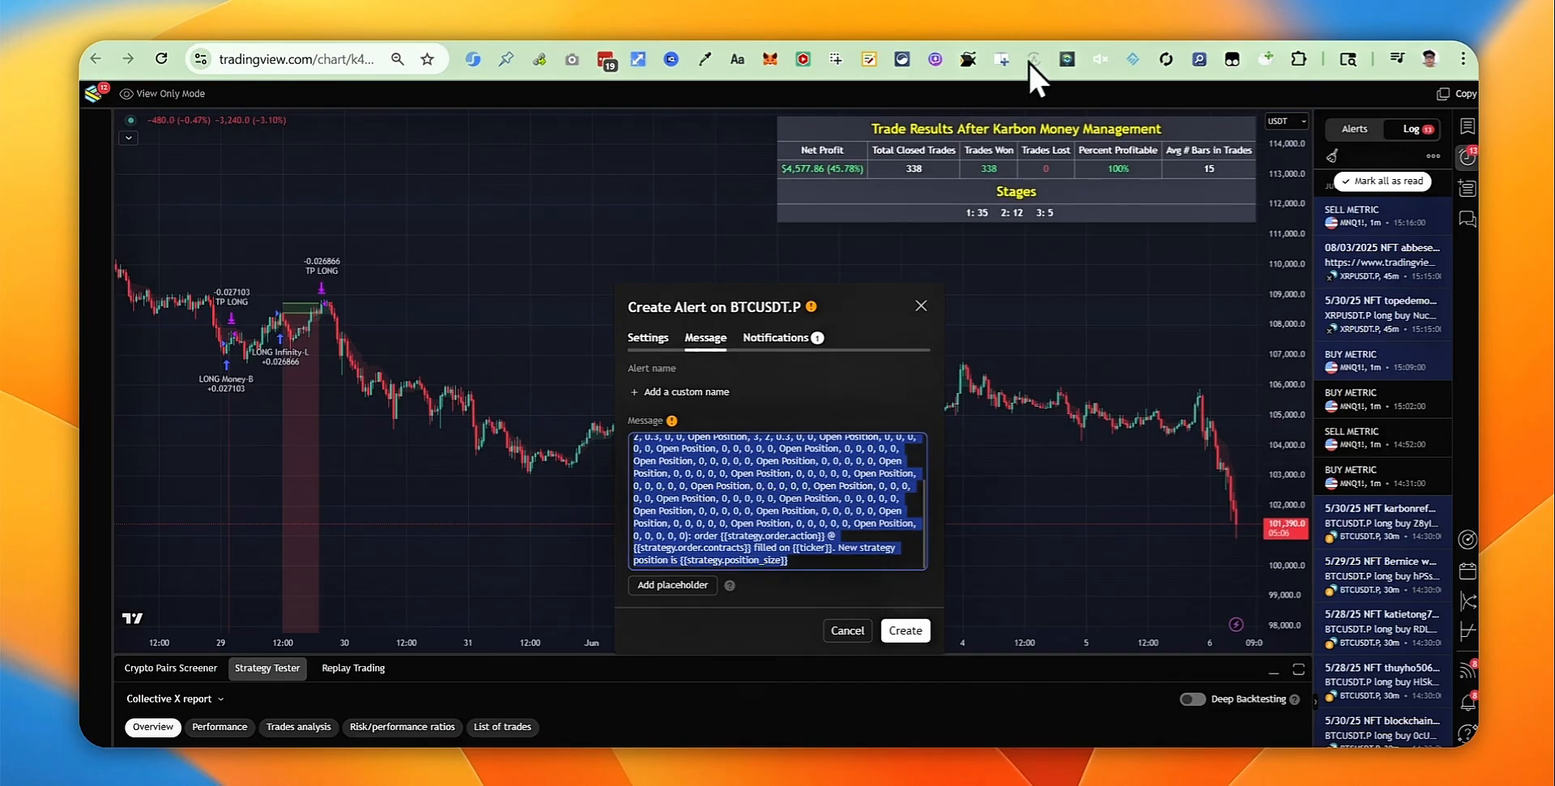
{"action": "left_click", "coordinate": [1034, 20]}
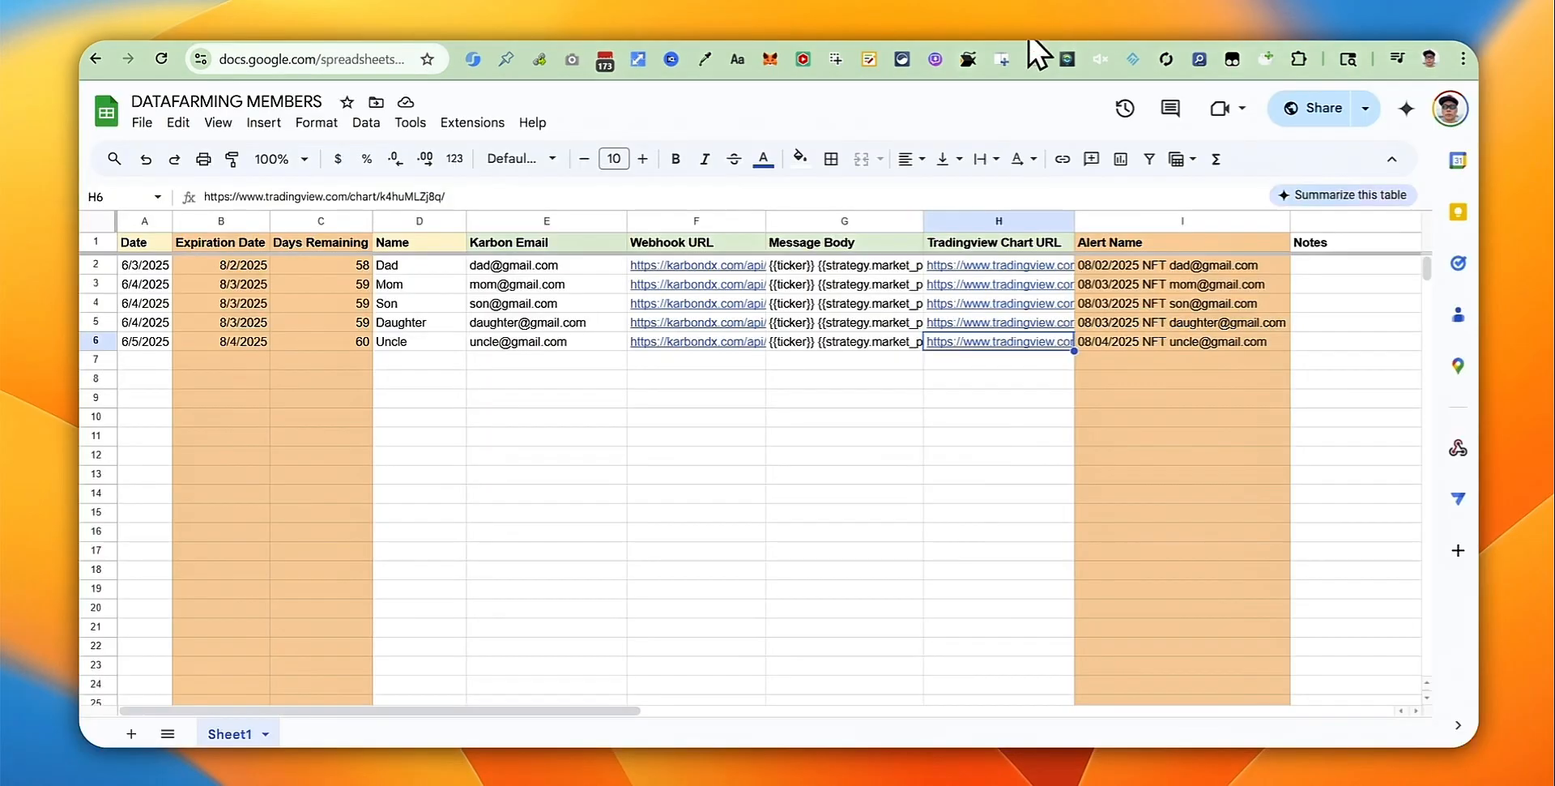
Step: Replace the alert message with row 6's message body copied from G6
{"action": "left_click", "coordinate": [875, 344]}
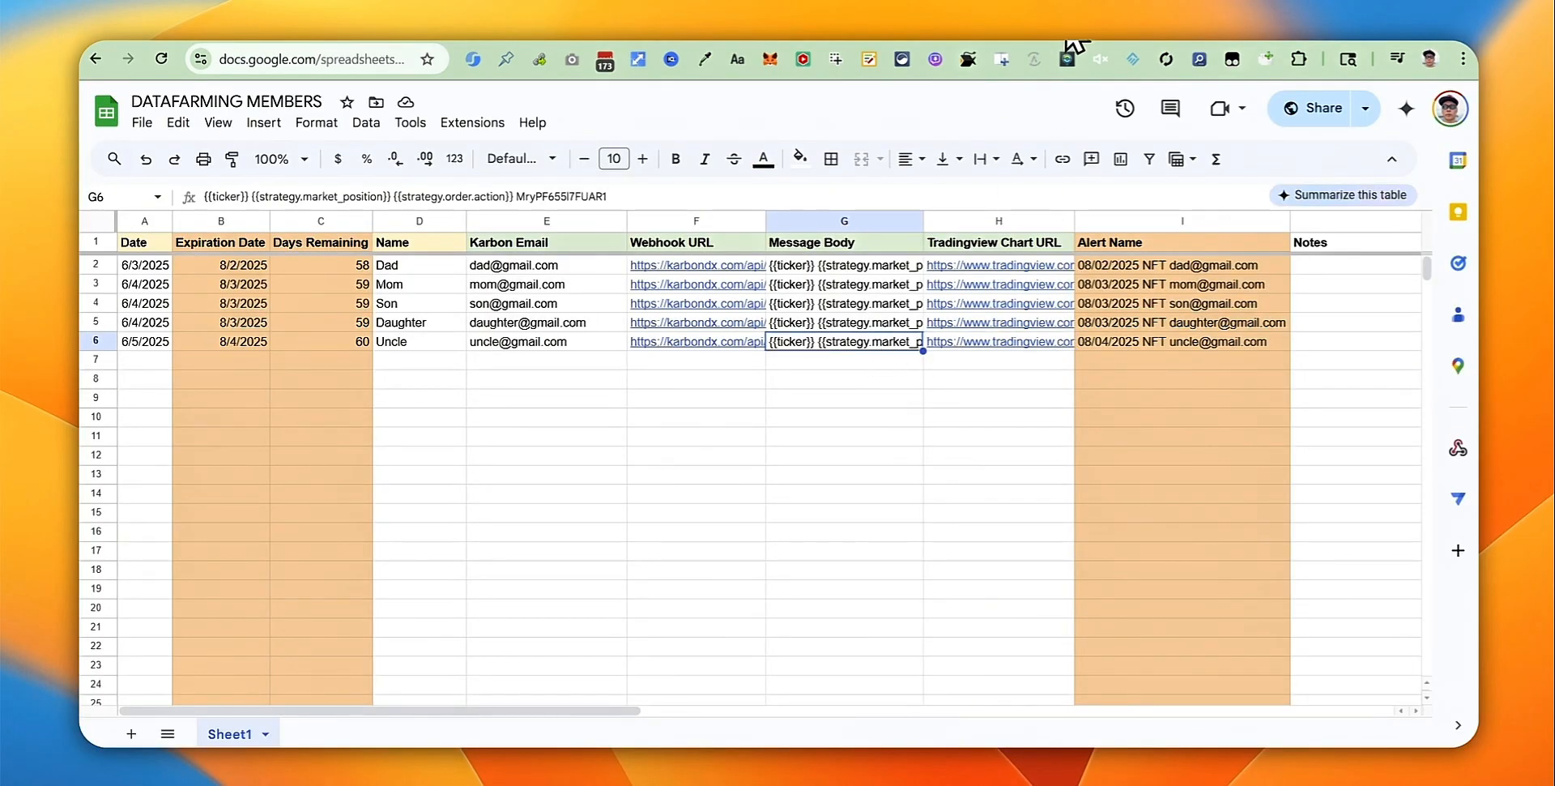
{"action": "right_click", "coordinate": [899, 353]}
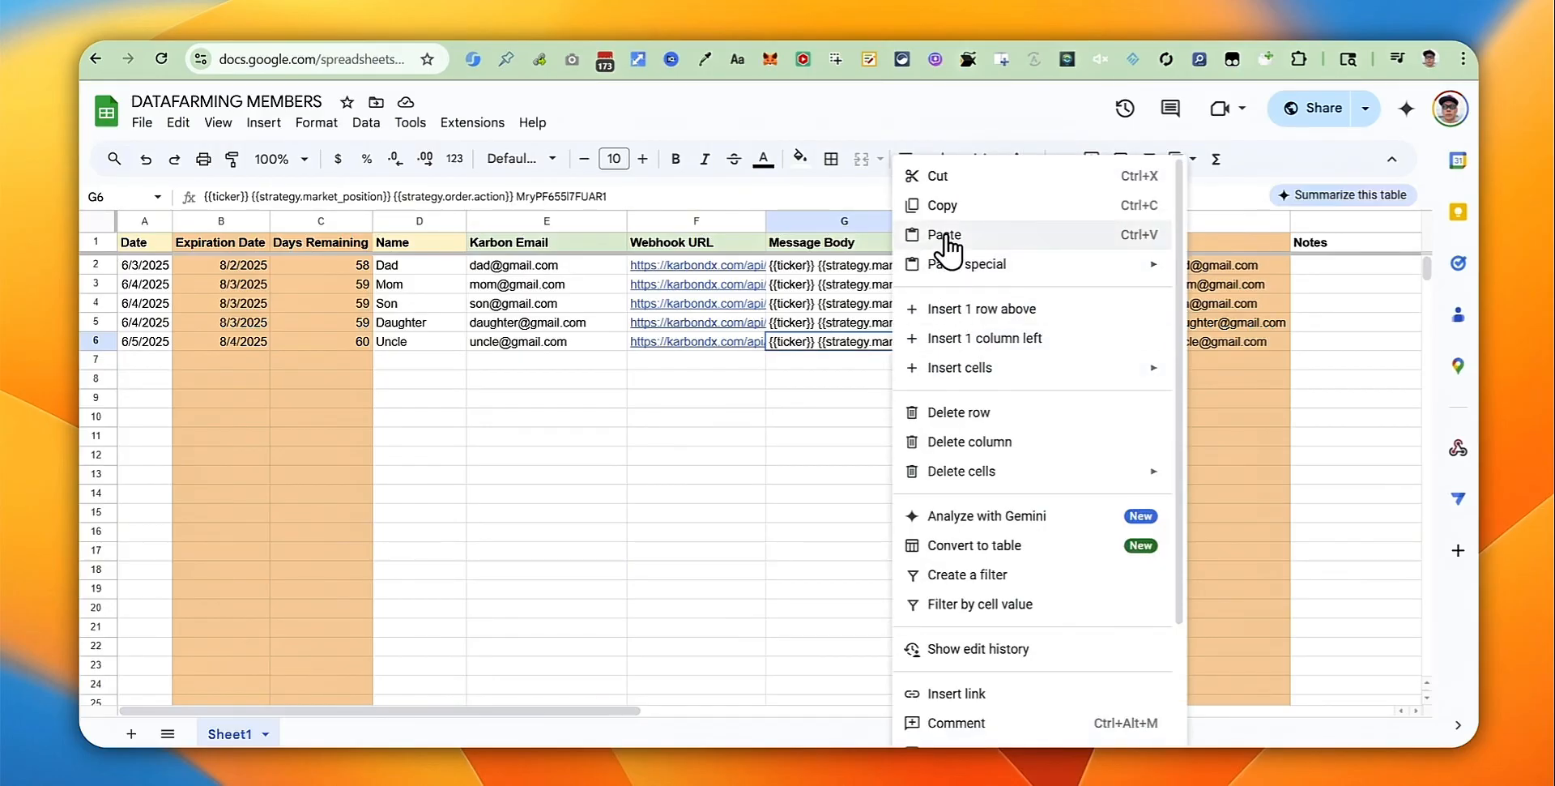
{"action": "left_click", "coordinate": [944, 198]}
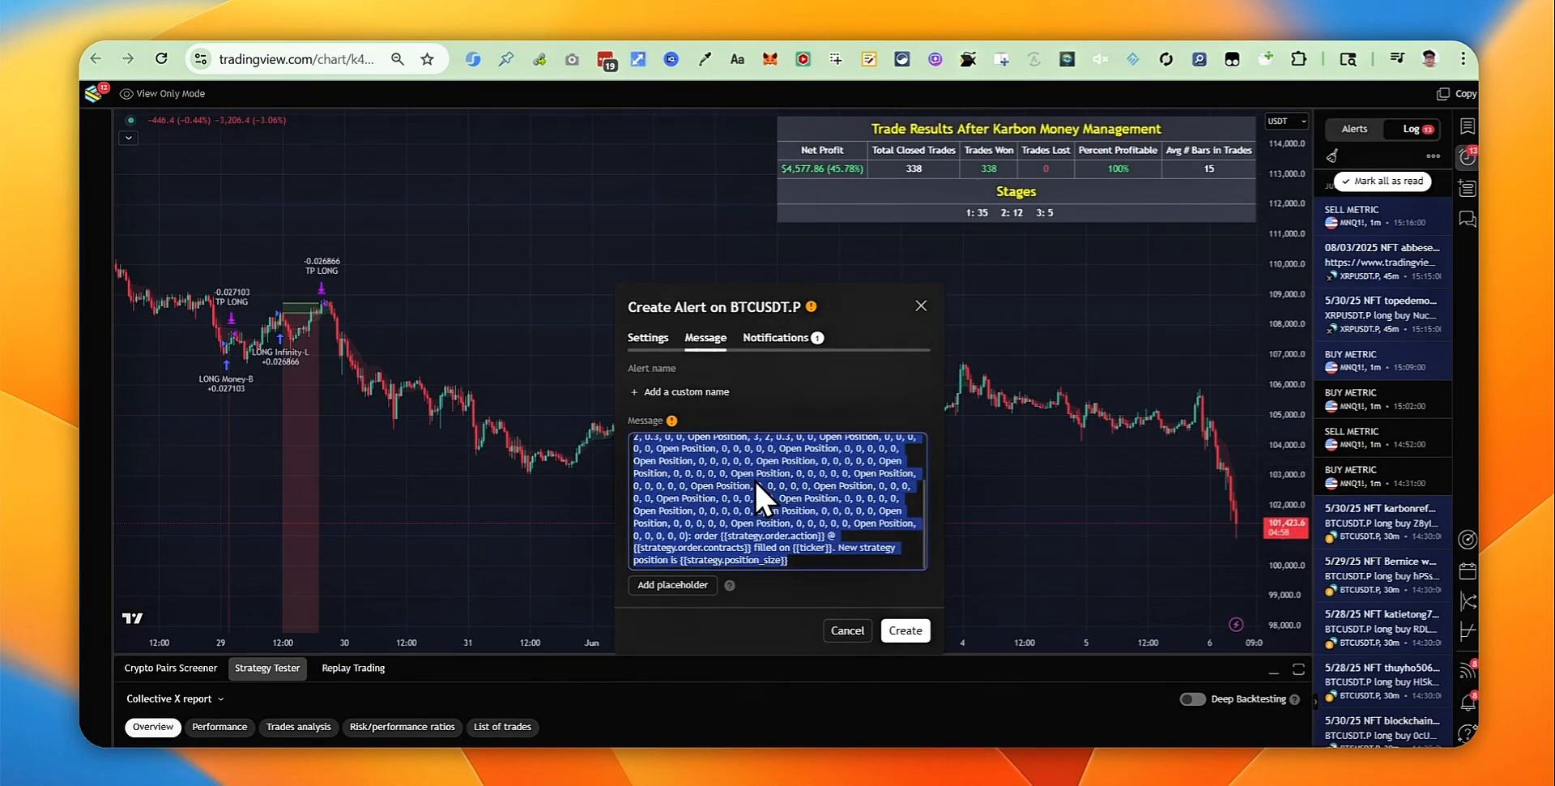
{"action": "key", "text": "BackSpace"}
{"action": "key", "text": "ctrl+v"}
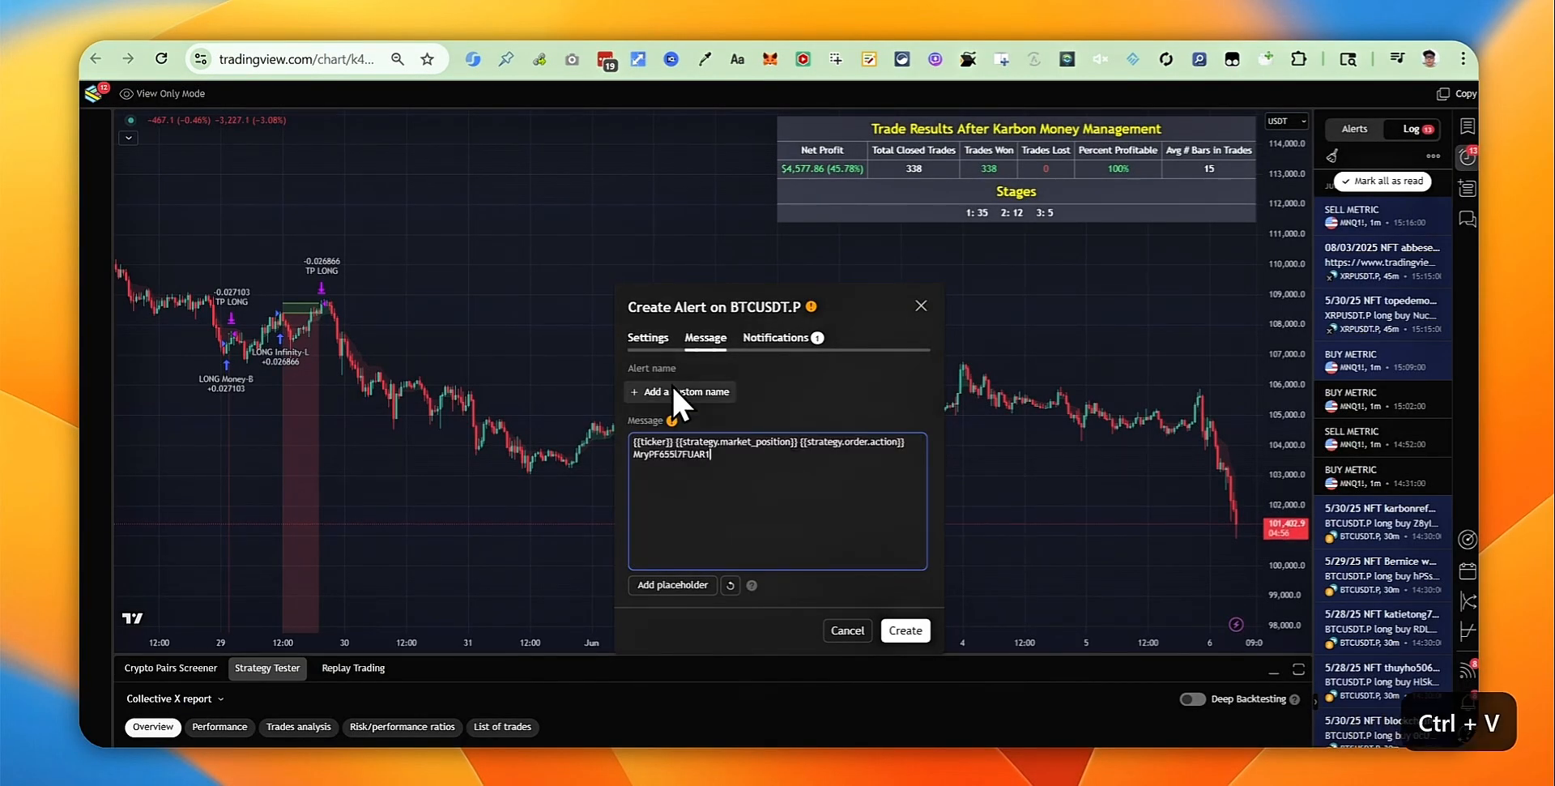
Step: Give the alert a custom name using the generated alert name copied from I6
{"action": "left_click", "coordinate": [1041, 18]}
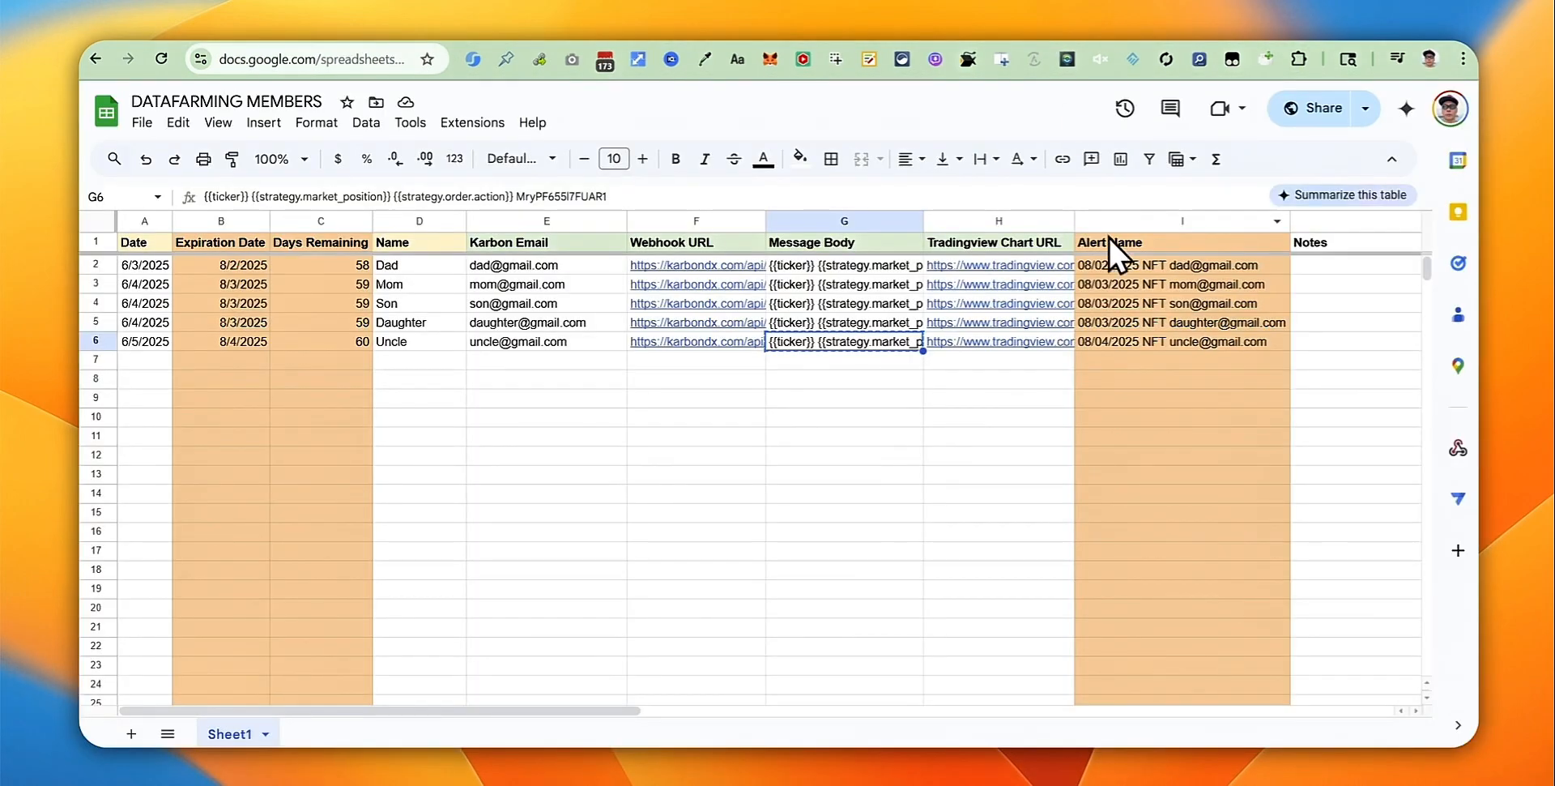
{"action": "left_click", "coordinate": [1206, 341]}
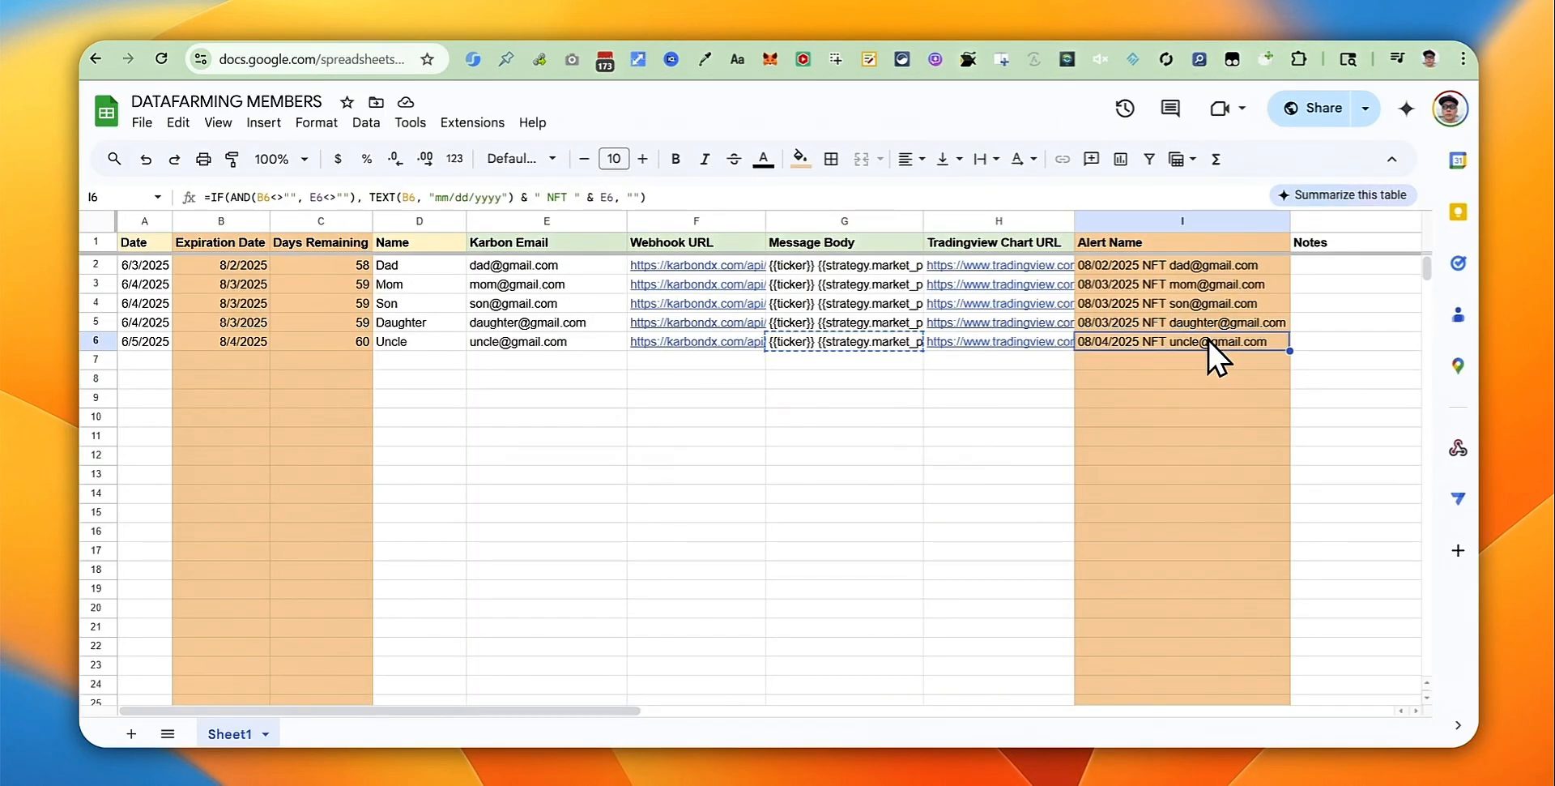
{"action": "key", "text": "ctrl+c"}
{"action": "left_click", "coordinate": [1100, 36]}
{"action": "left_click", "coordinate": [707, 390]}
{"action": "key", "text": "ctrl+v"}
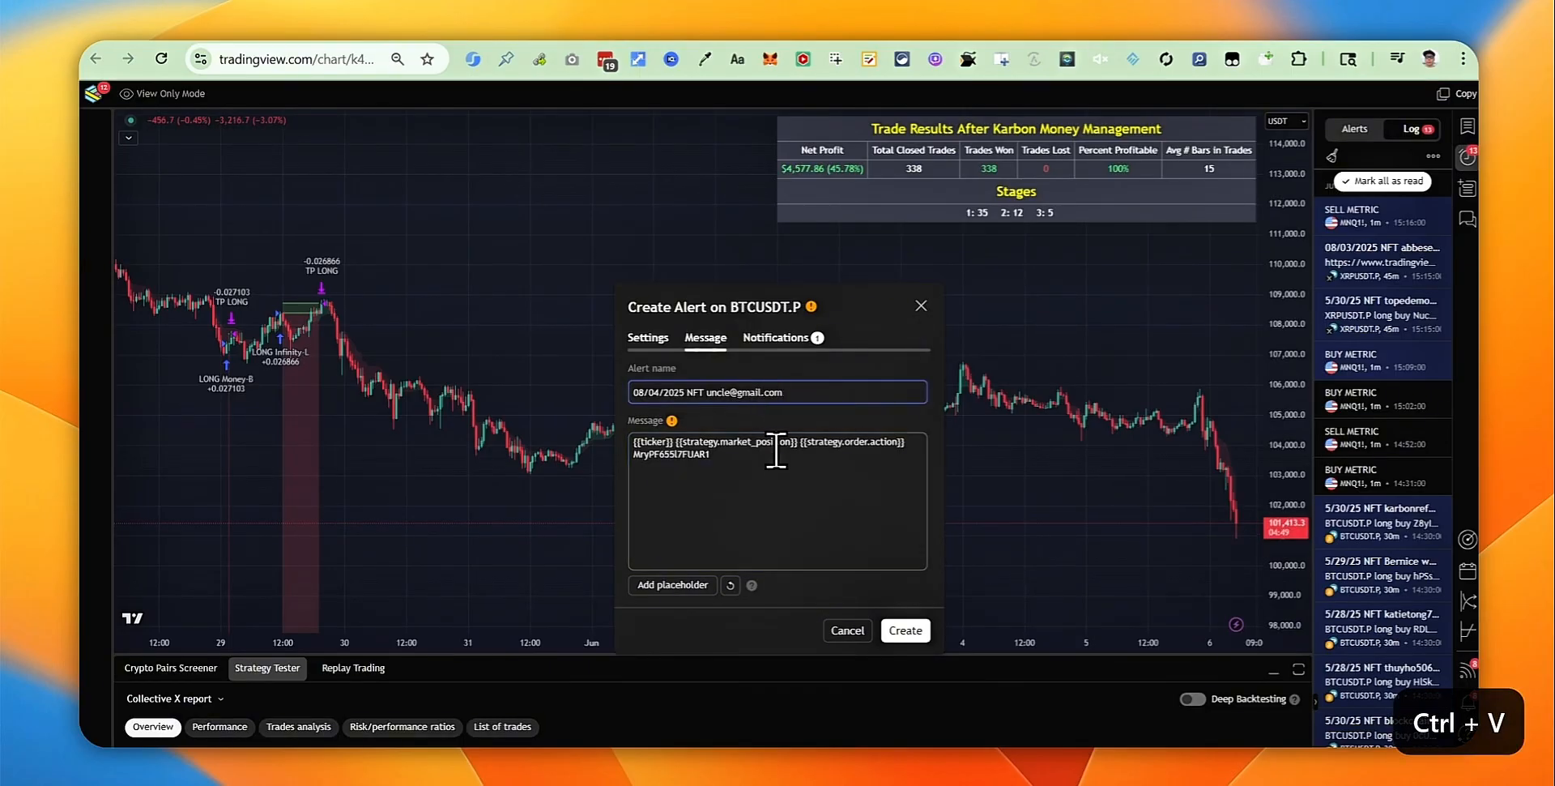
{"action": "left_click", "coordinate": [770, 504]}
{"action": "left_click", "coordinate": [770, 334]}
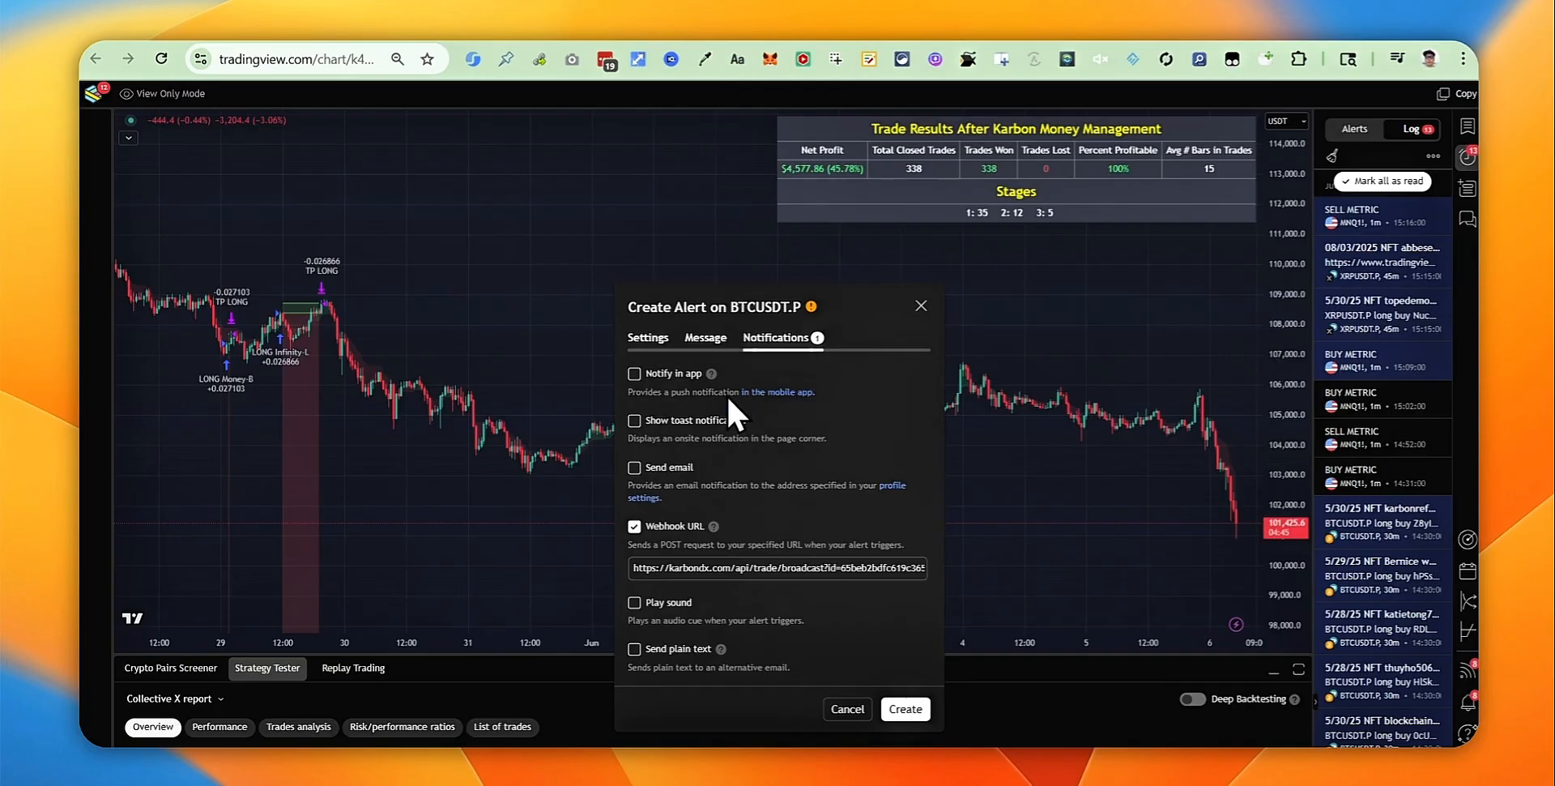
Step: Keep in-app notifications and plain text off, re-enable webhook, and clear its old URL
{"action": "left_click", "coordinate": [634, 526]}
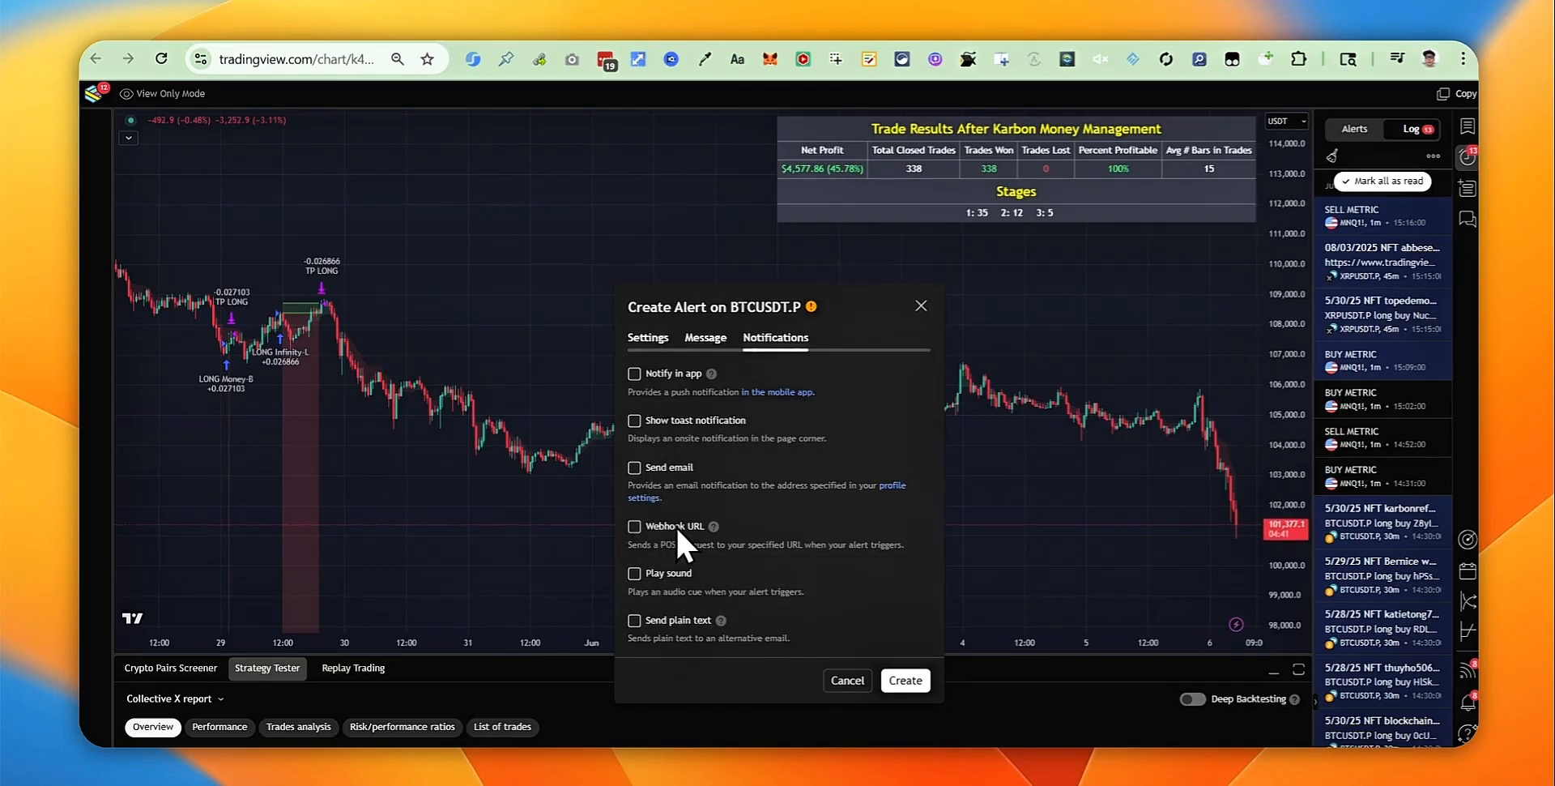
{"action": "left_click", "coordinate": [633, 374]}
{"action": "left_click", "coordinate": [633, 374]}
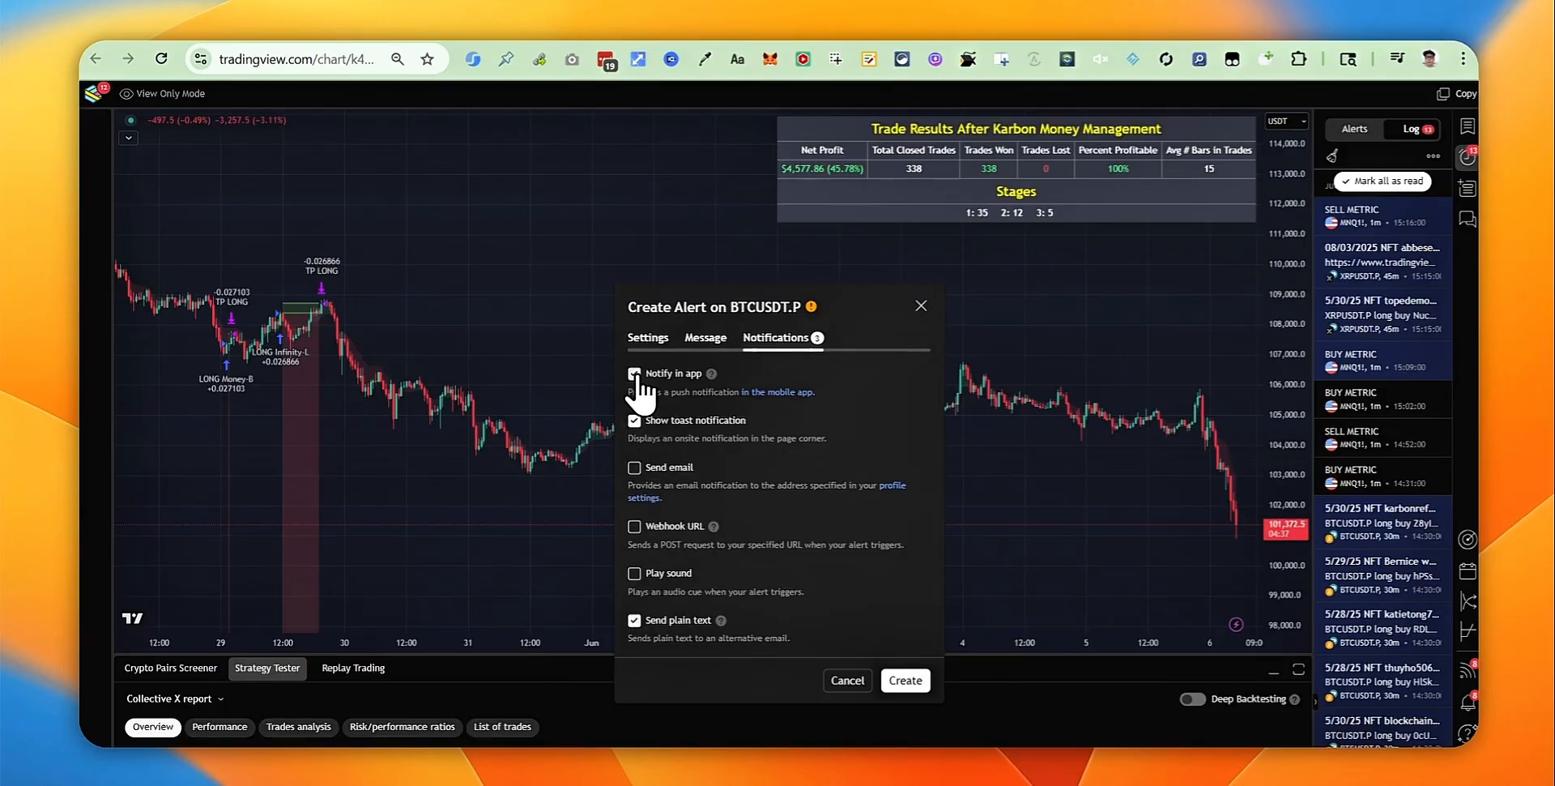
{"action": "left_click", "coordinate": [634, 619]}
{"action": "left_click", "coordinate": [635, 527]}
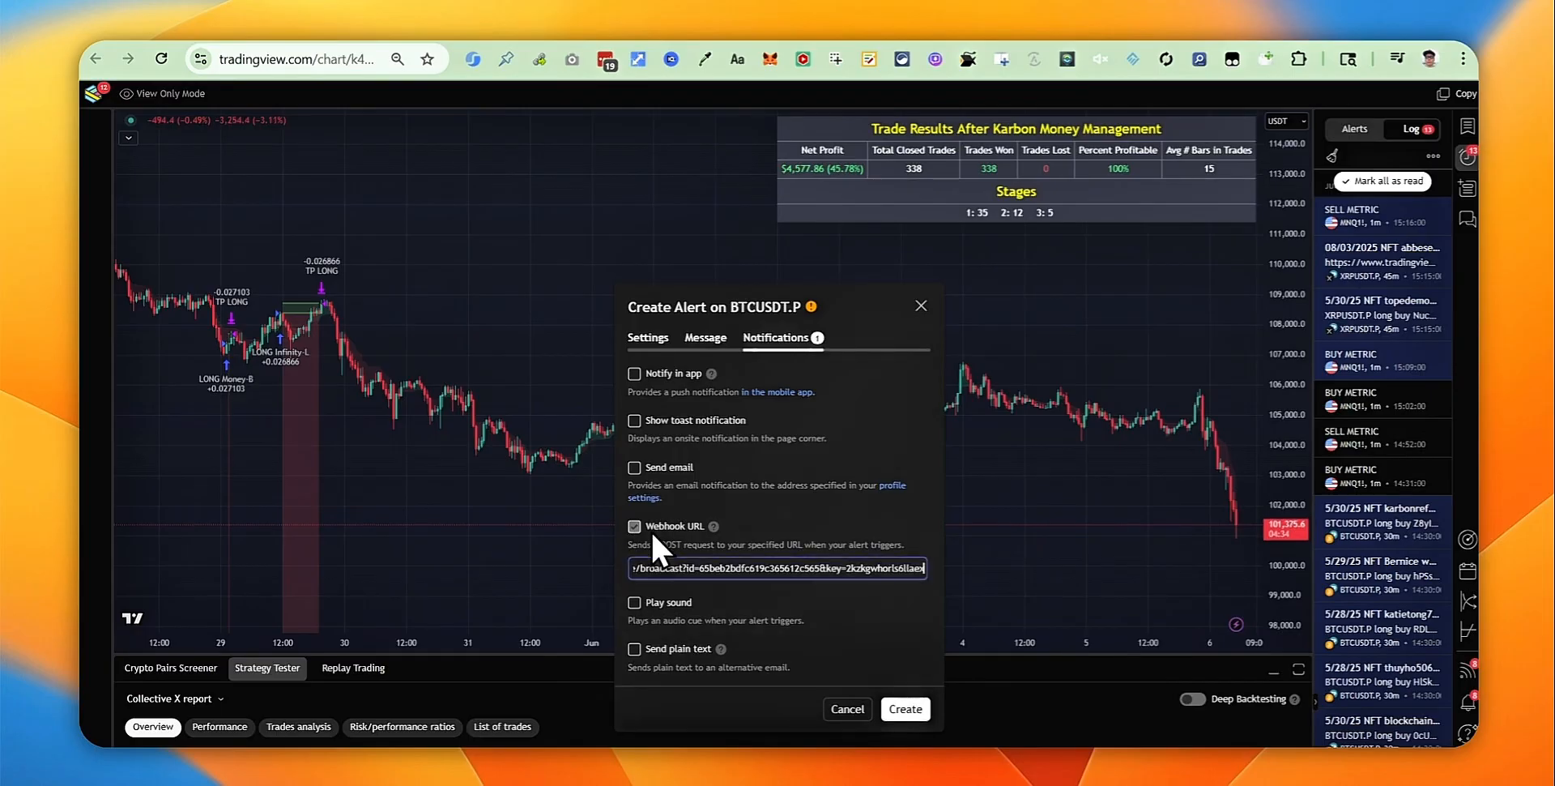
{"action": "double_click", "coordinate": [660, 575]}
{"action": "key", "text": "super+a"}
{"action": "key", "text": "BackSpace"}
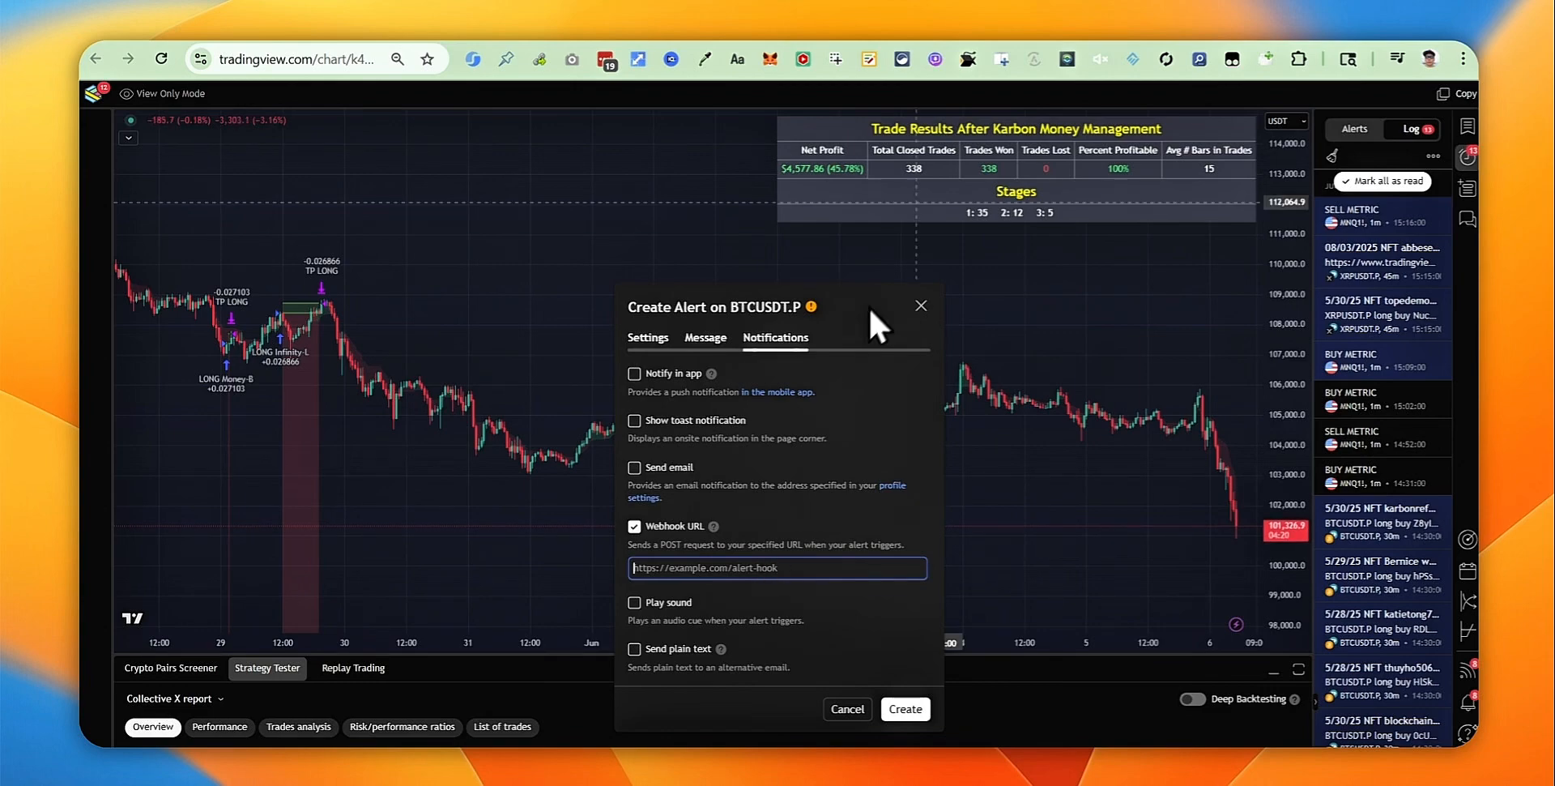
Step: Paste row 6's webhook URL from F6 into the alert's webhook field
{"action": "left_click", "coordinate": [1033, 11]}
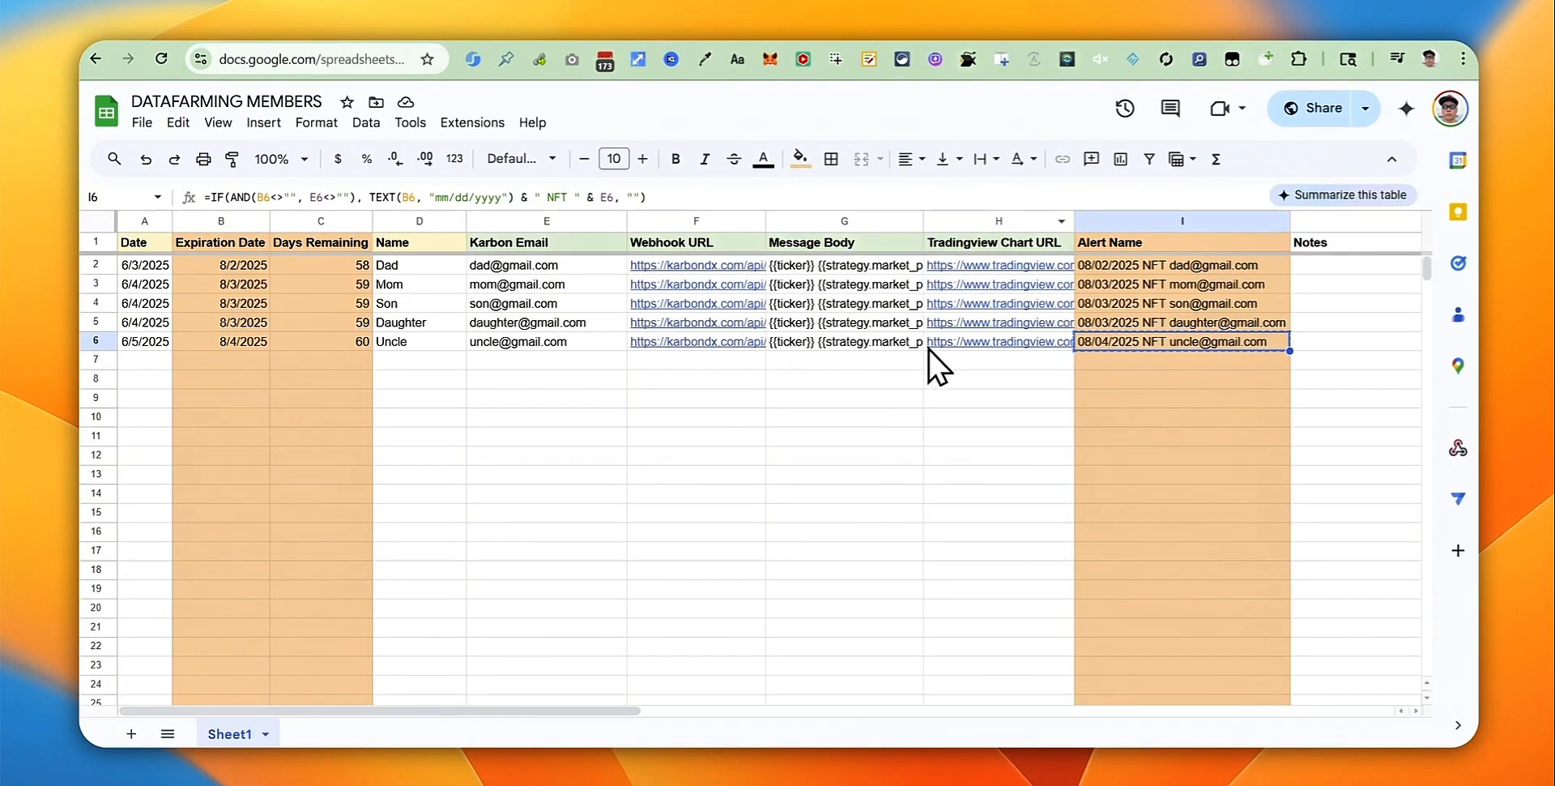
{"action": "mouse_move", "coordinate": [975, 343]}
{"action": "left_click", "coordinate": [744, 343]}
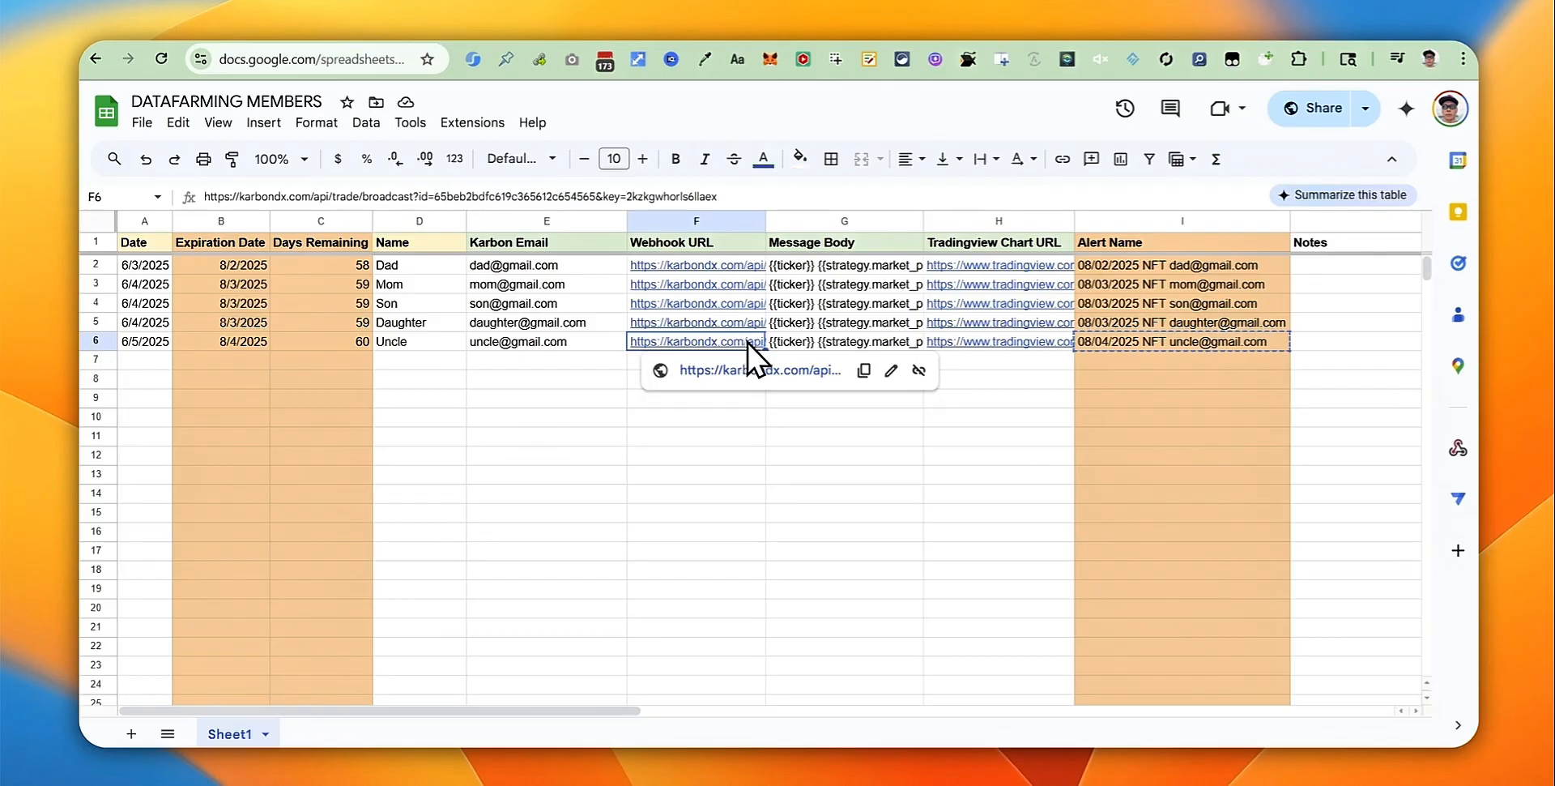
{"action": "right_click", "coordinate": [747, 344]}
{"action": "left_click", "coordinate": [810, 203]}
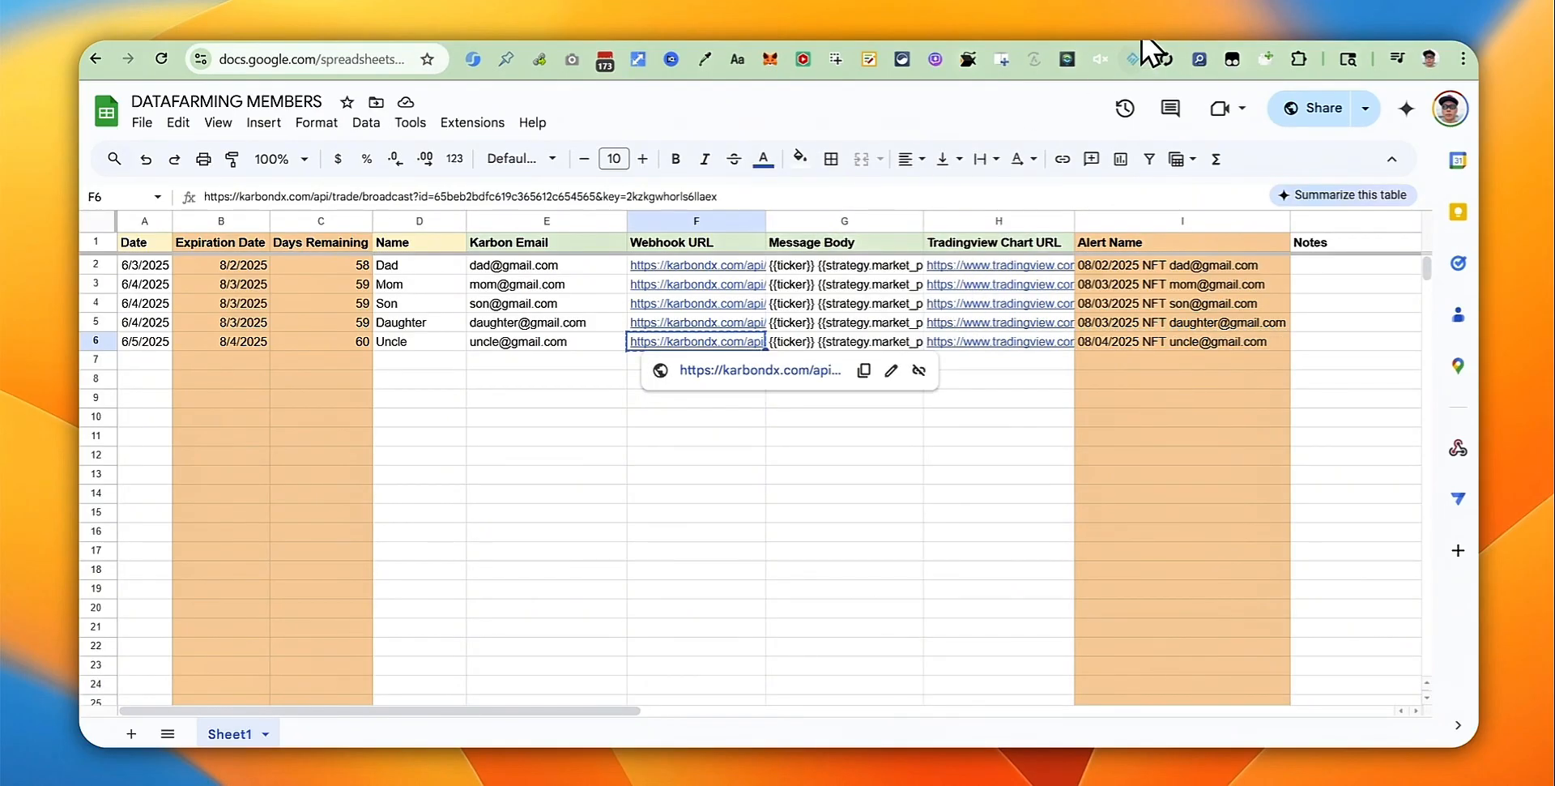
{"action": "left_click", "coordinate": [1132, 13]}
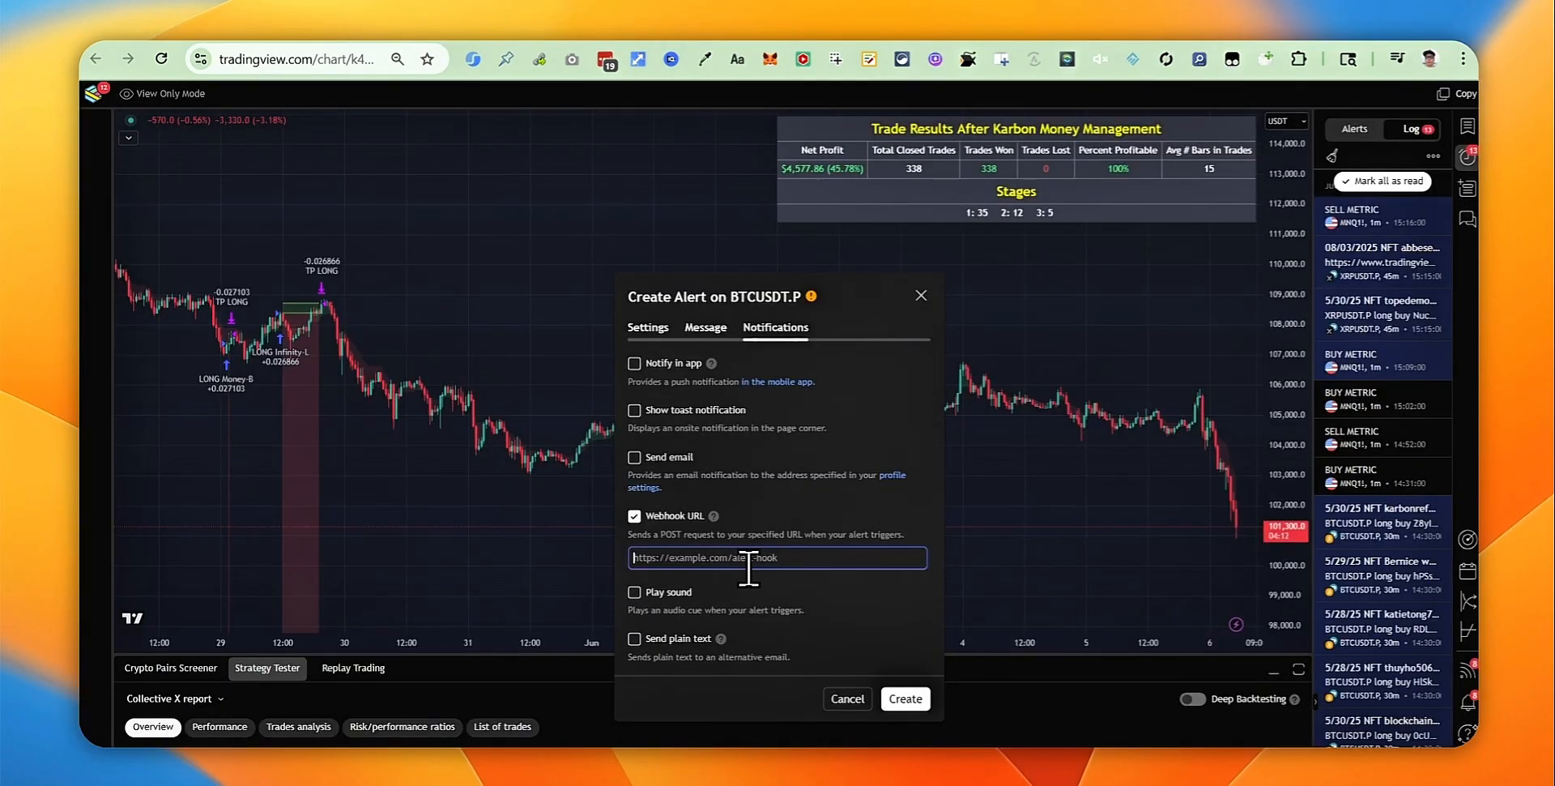
{"action": "key", "text": "ctrl+v"}
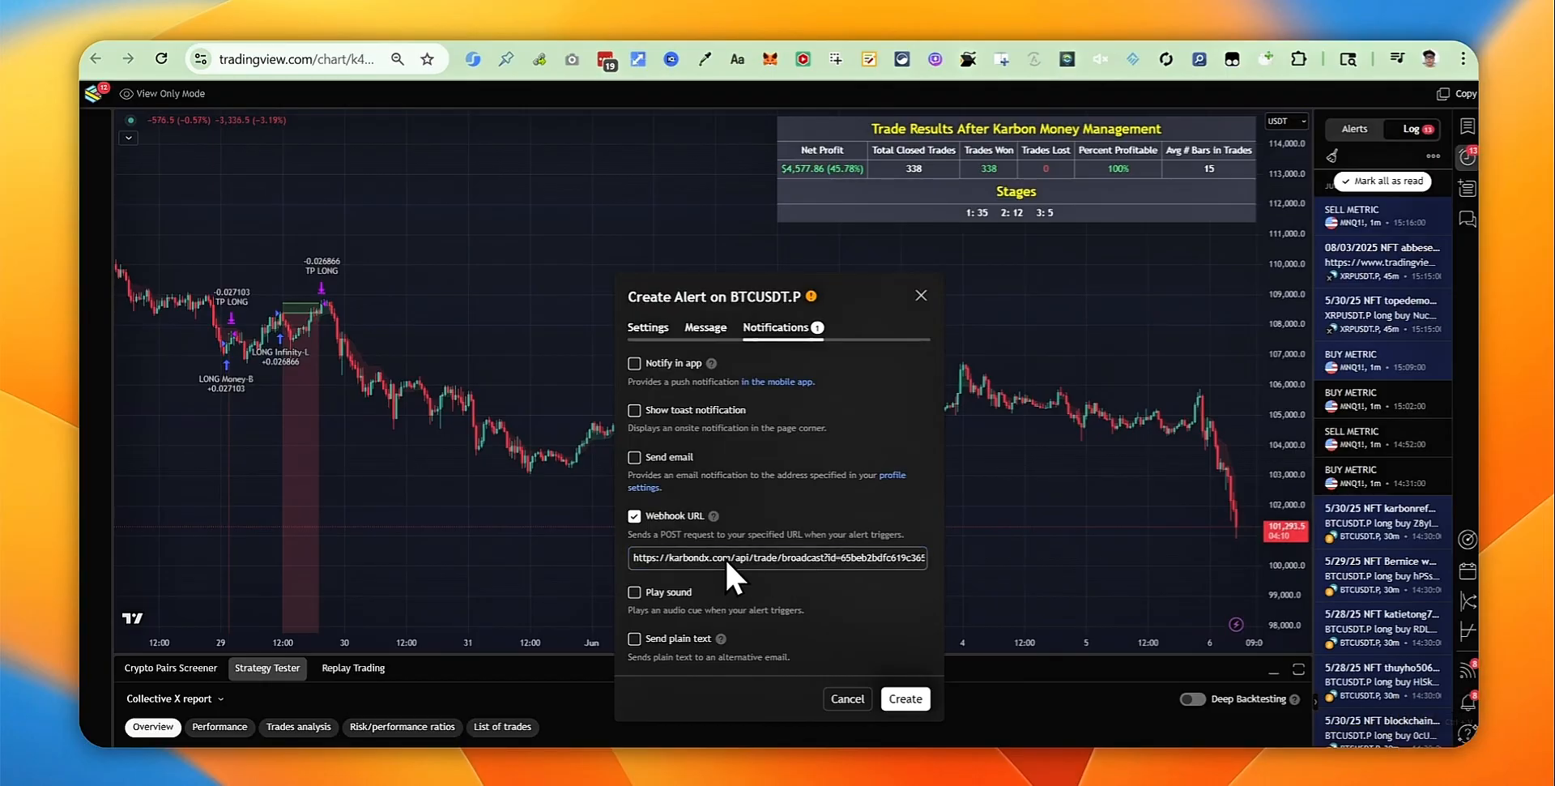
Step: Review the alert message and create the BTCUSDT.P alert
{"action": "left_click", "coordinate": [713, 326]}
{"action": "left_click_drag", "start_coordinate": [729, 444], "coordinate": [638, 438]}
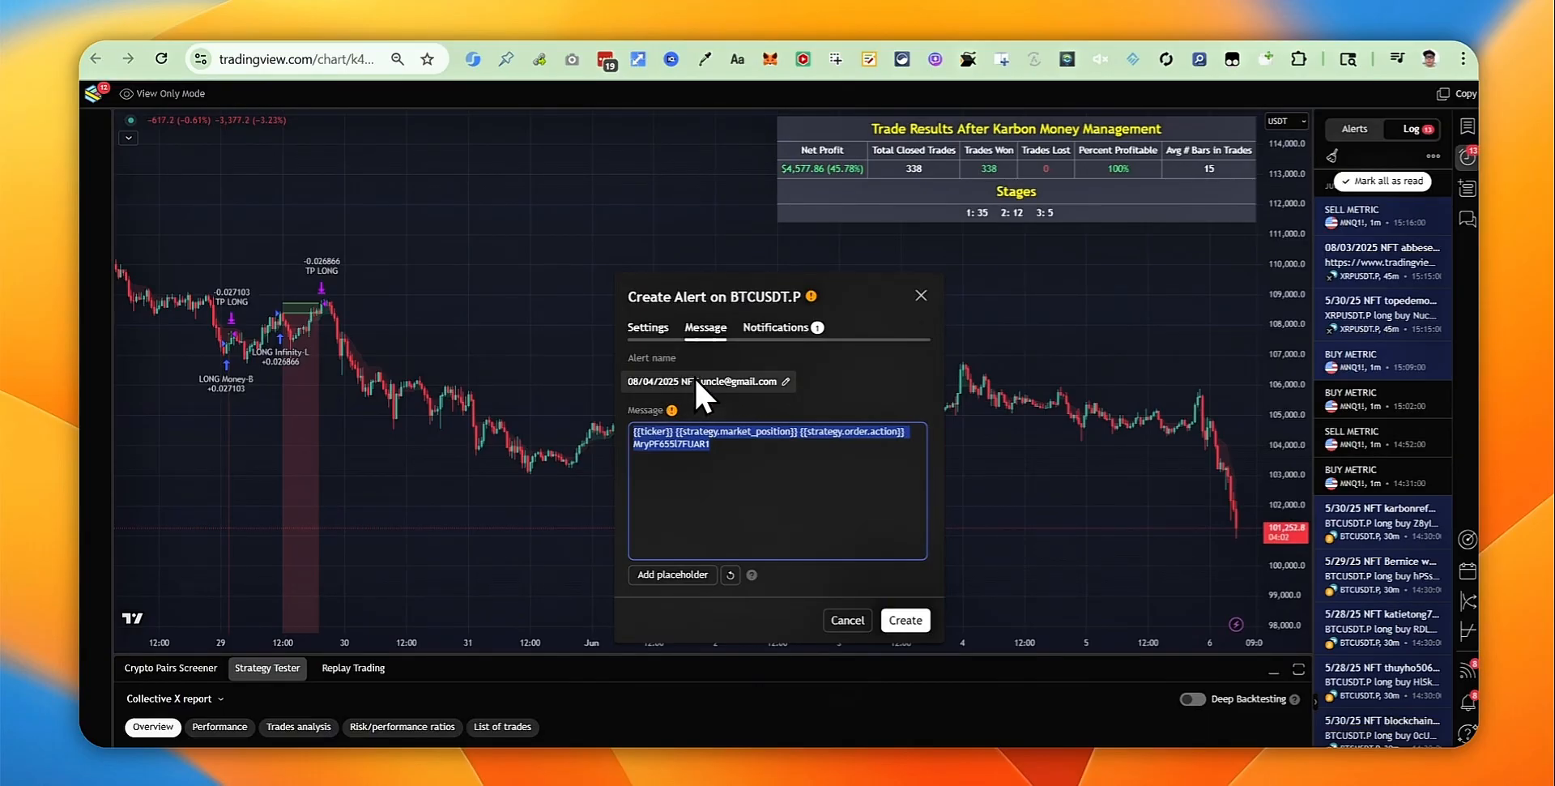
{"action": "left_click", "coordinate": [660, 327]}
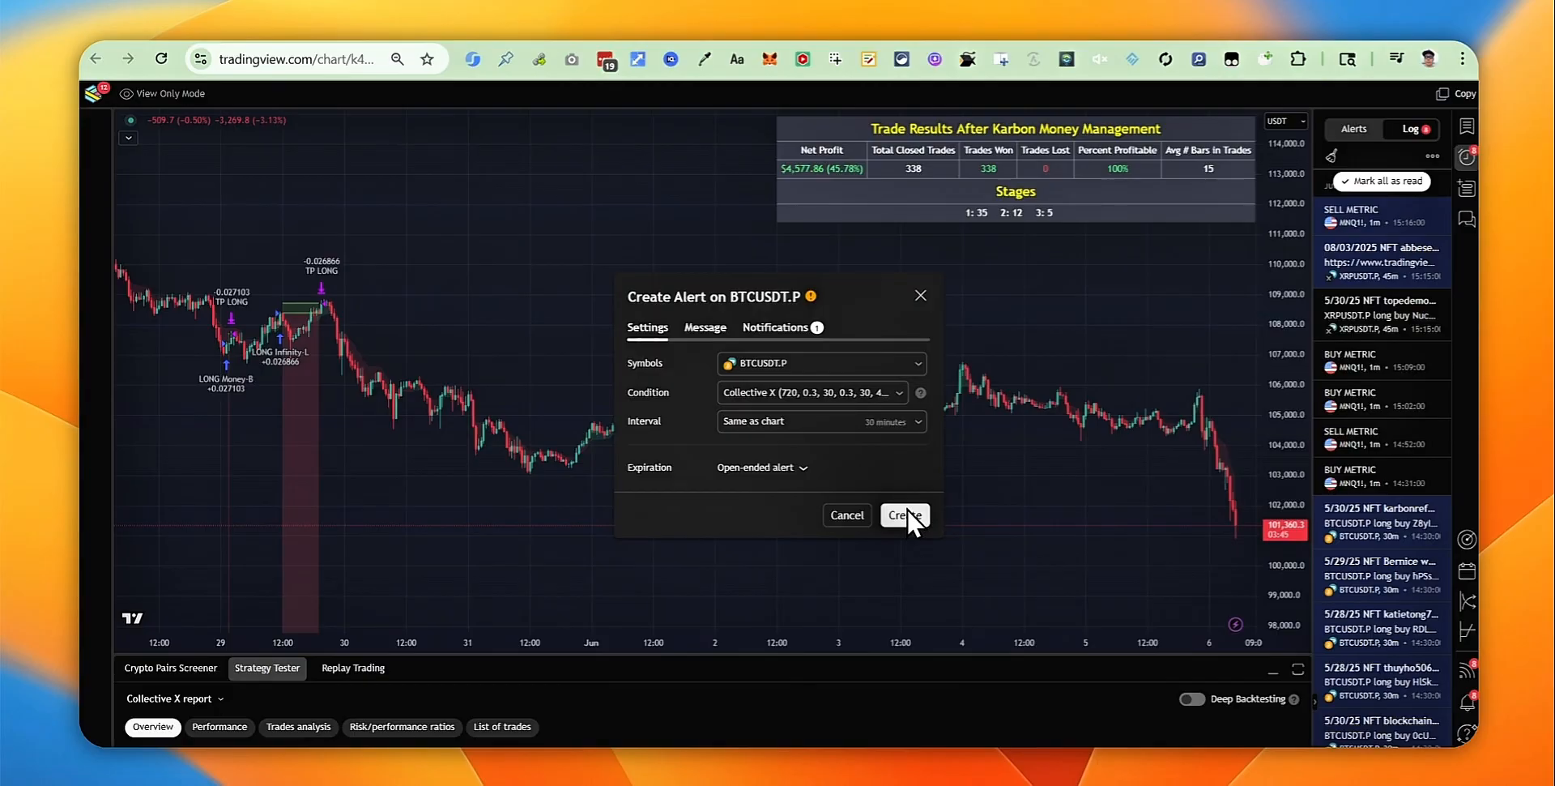
{"action": "left_click", "coordinate": [907, 510]}
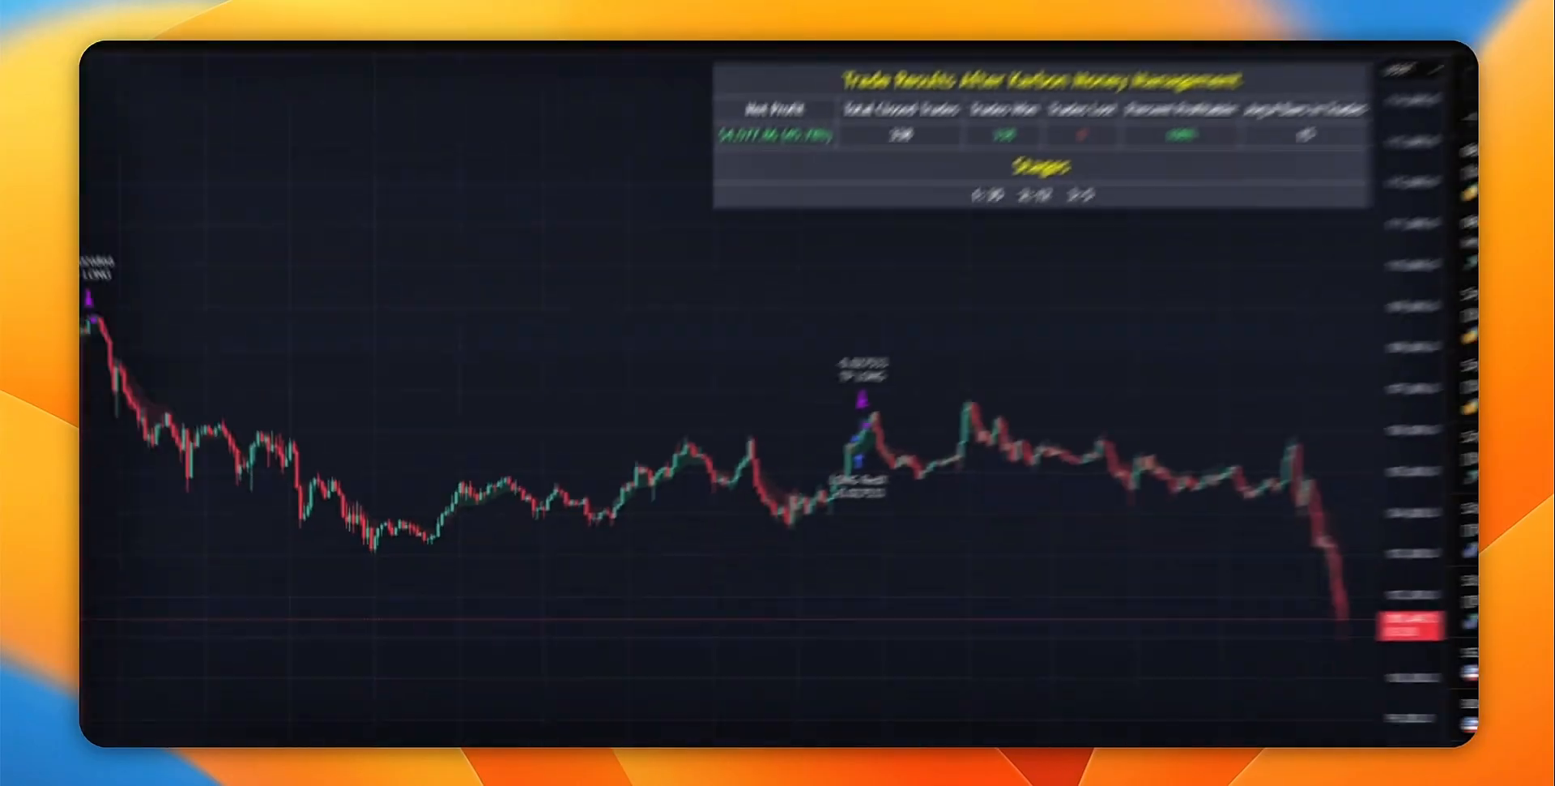
Step: Test C6 with a value of 9, then undo to restore the 60-day formula
{"action": "left_click", "coordinate": [1026, 34]}
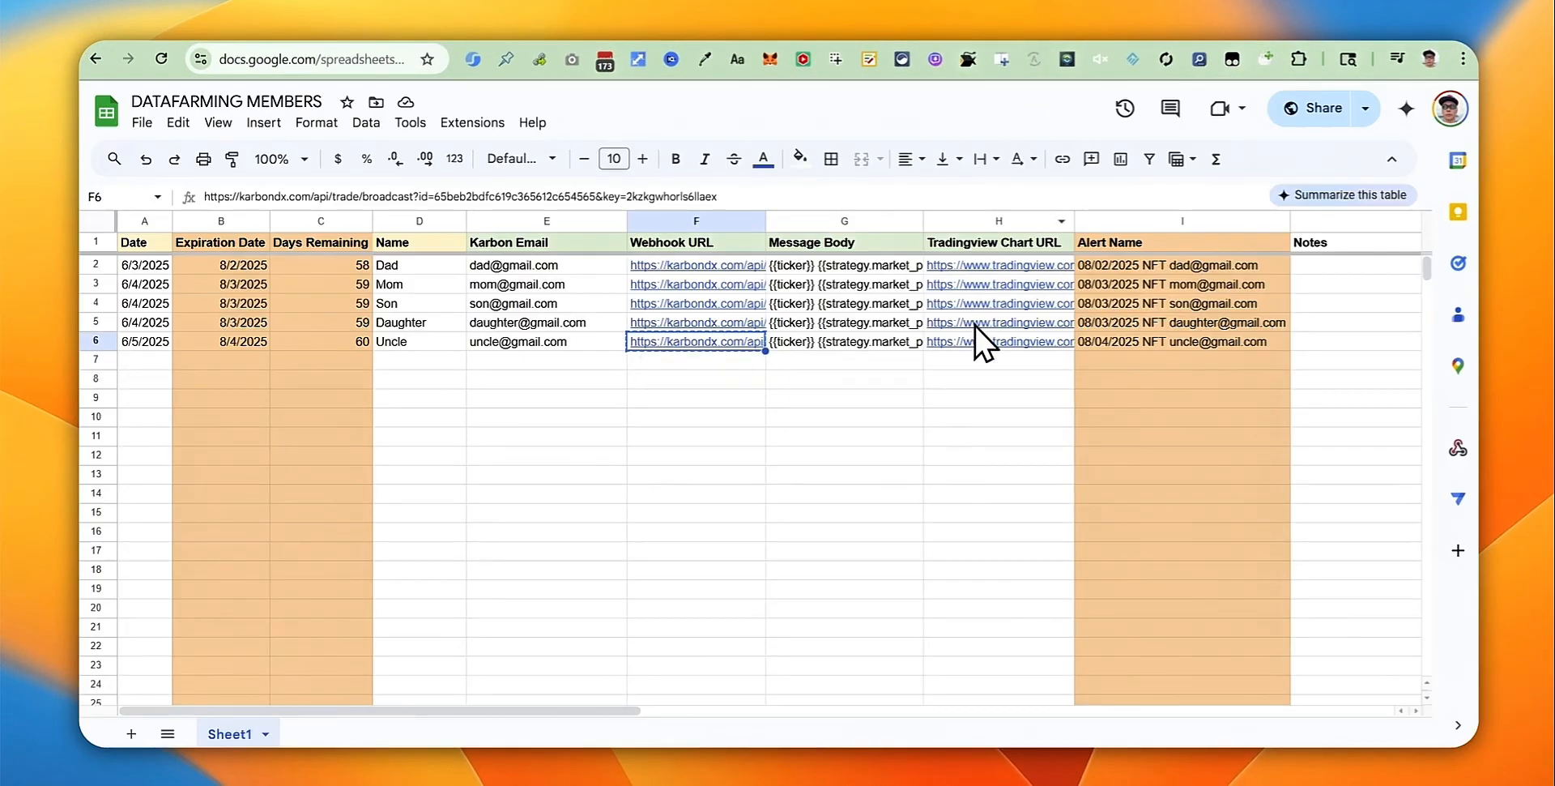
{"action": "left_click", "coordinate": [982, 377]}
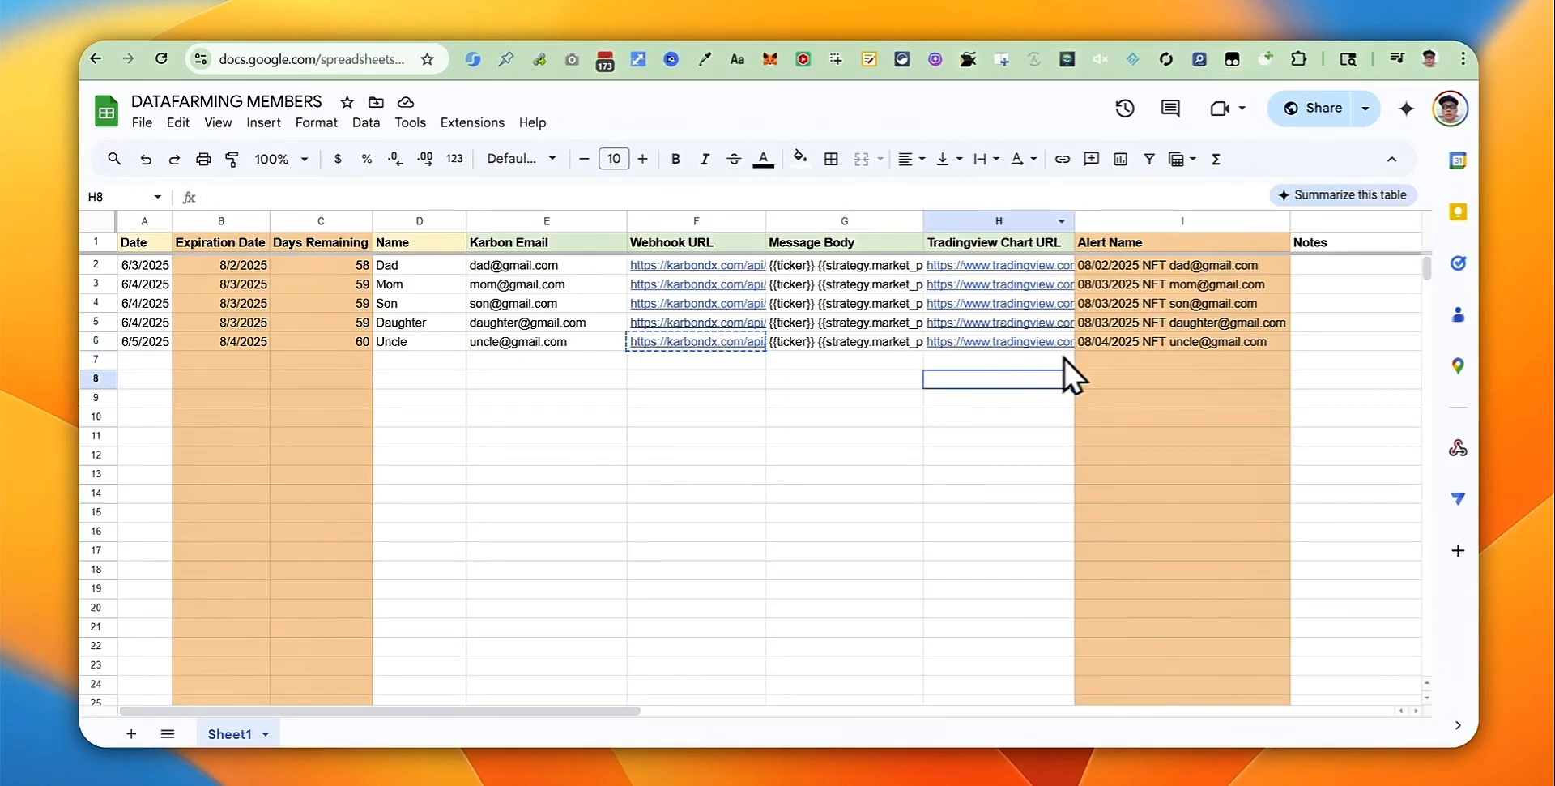
{"action": "left_click", "coordinate": [96, 341]}
{"action": "left_click", "coordinate": [431, 491]}
{"action": "left_click", "coordinate": [363, 340]}
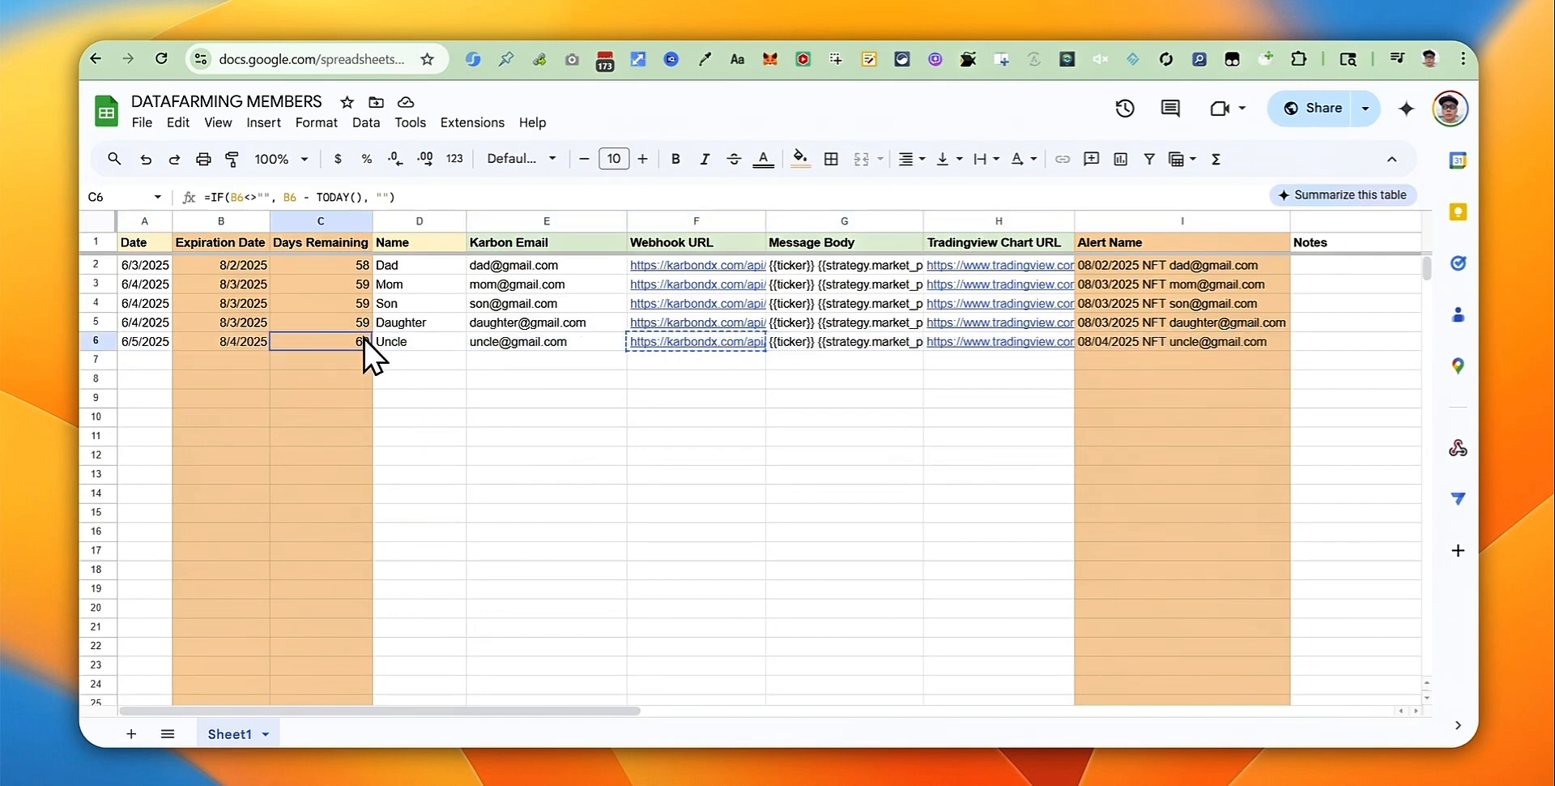
{"action": "type", "text": "9"}
{"action": "key", "text": "Return"}
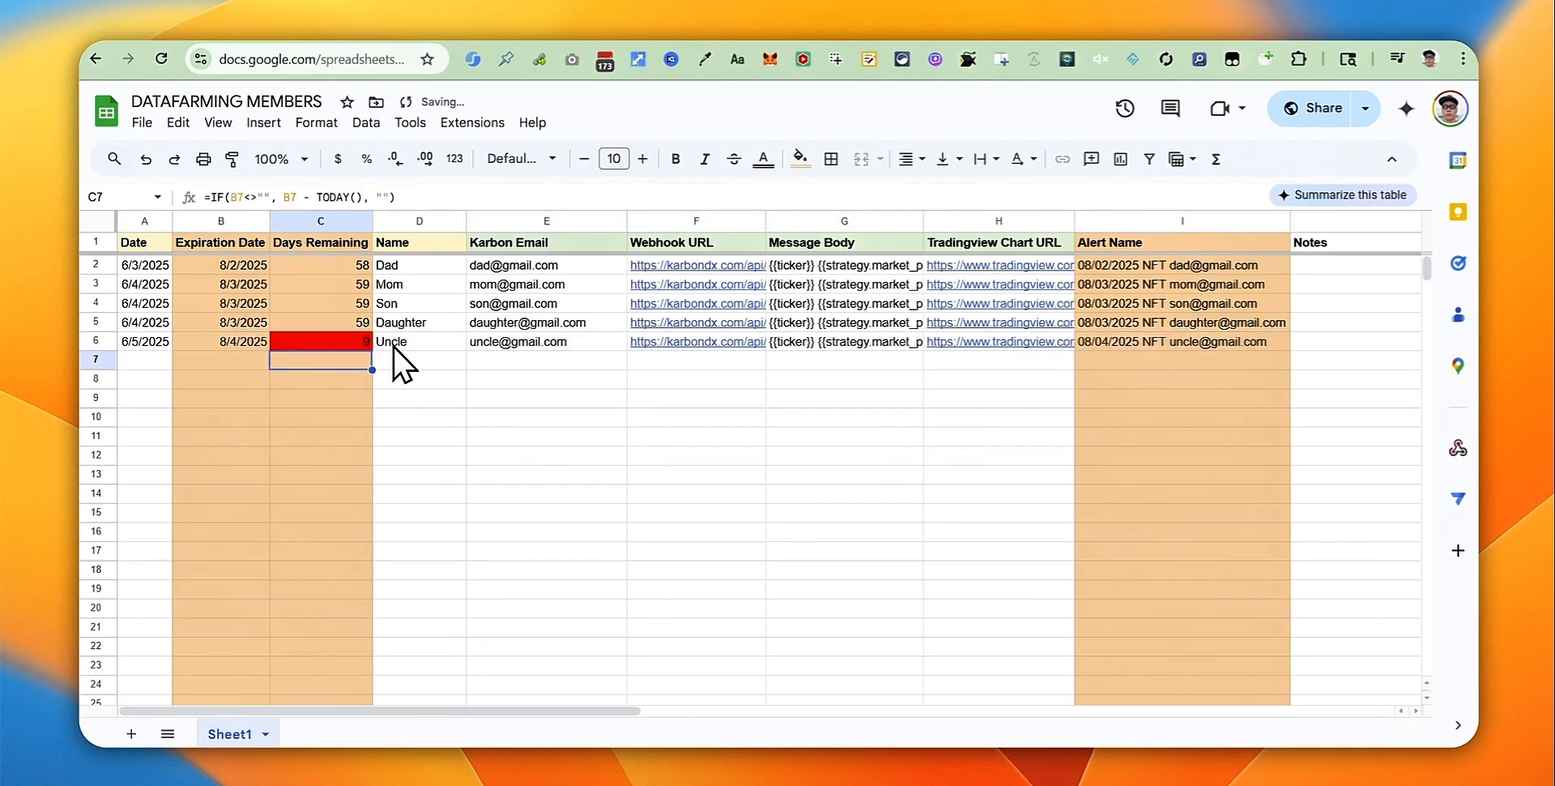
{"action": "left_click", "coordinate": [362, 340]}
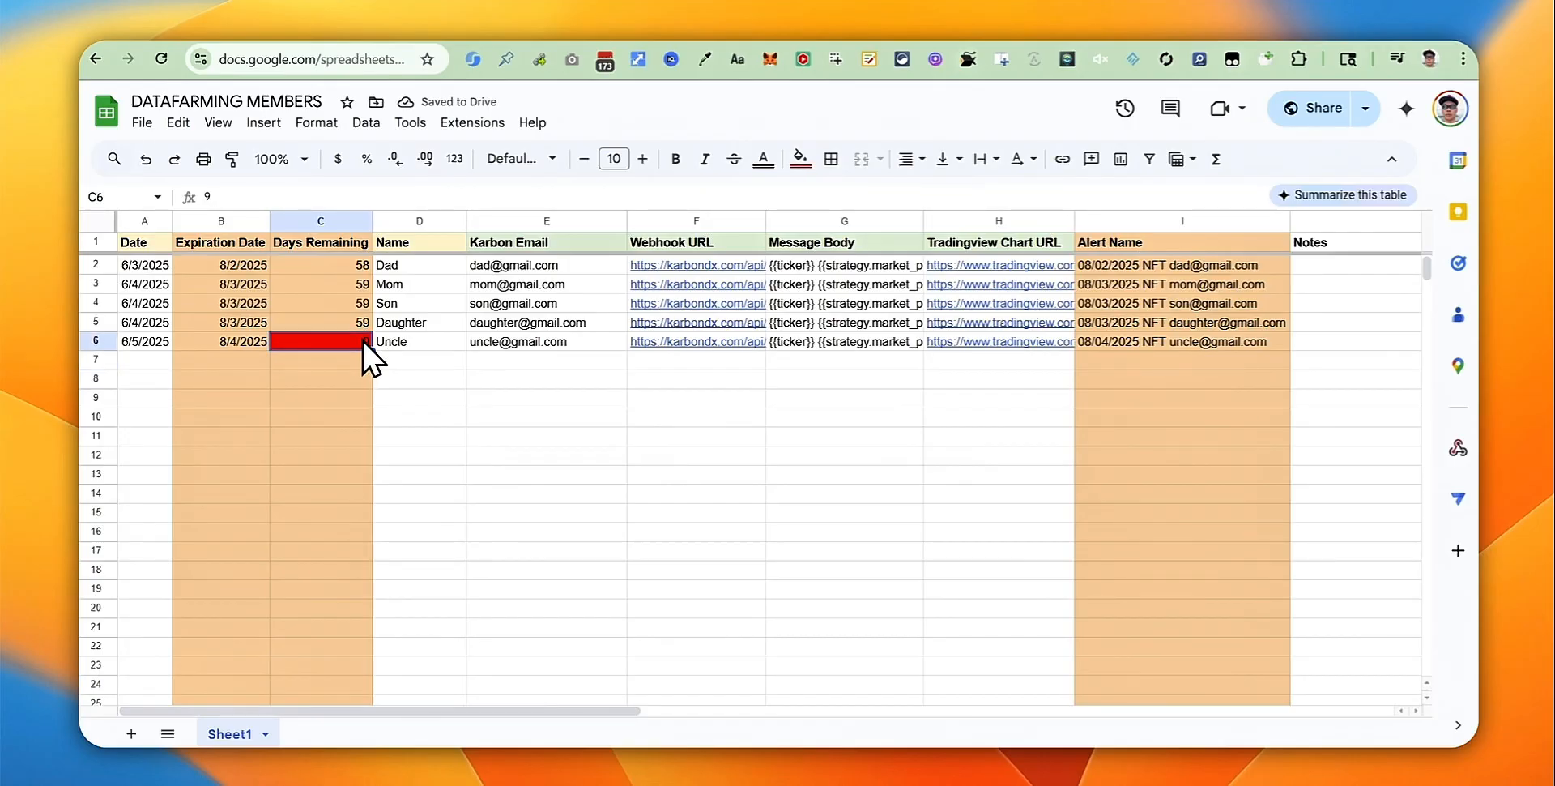
{"action": "key", "text": "ctrl+z"}
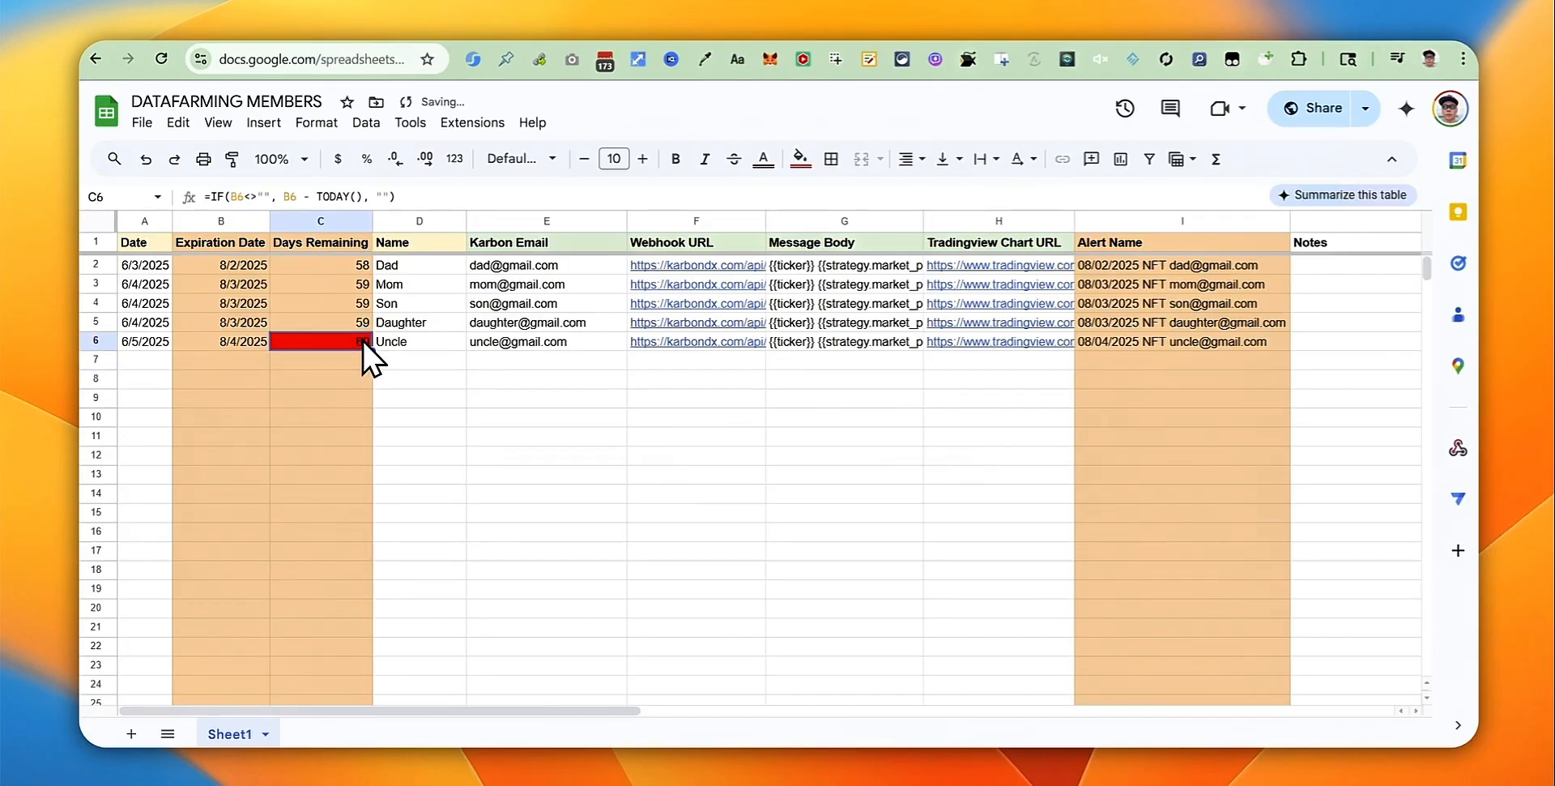
{"action": "left_click", "coordinate": [535, 434]}
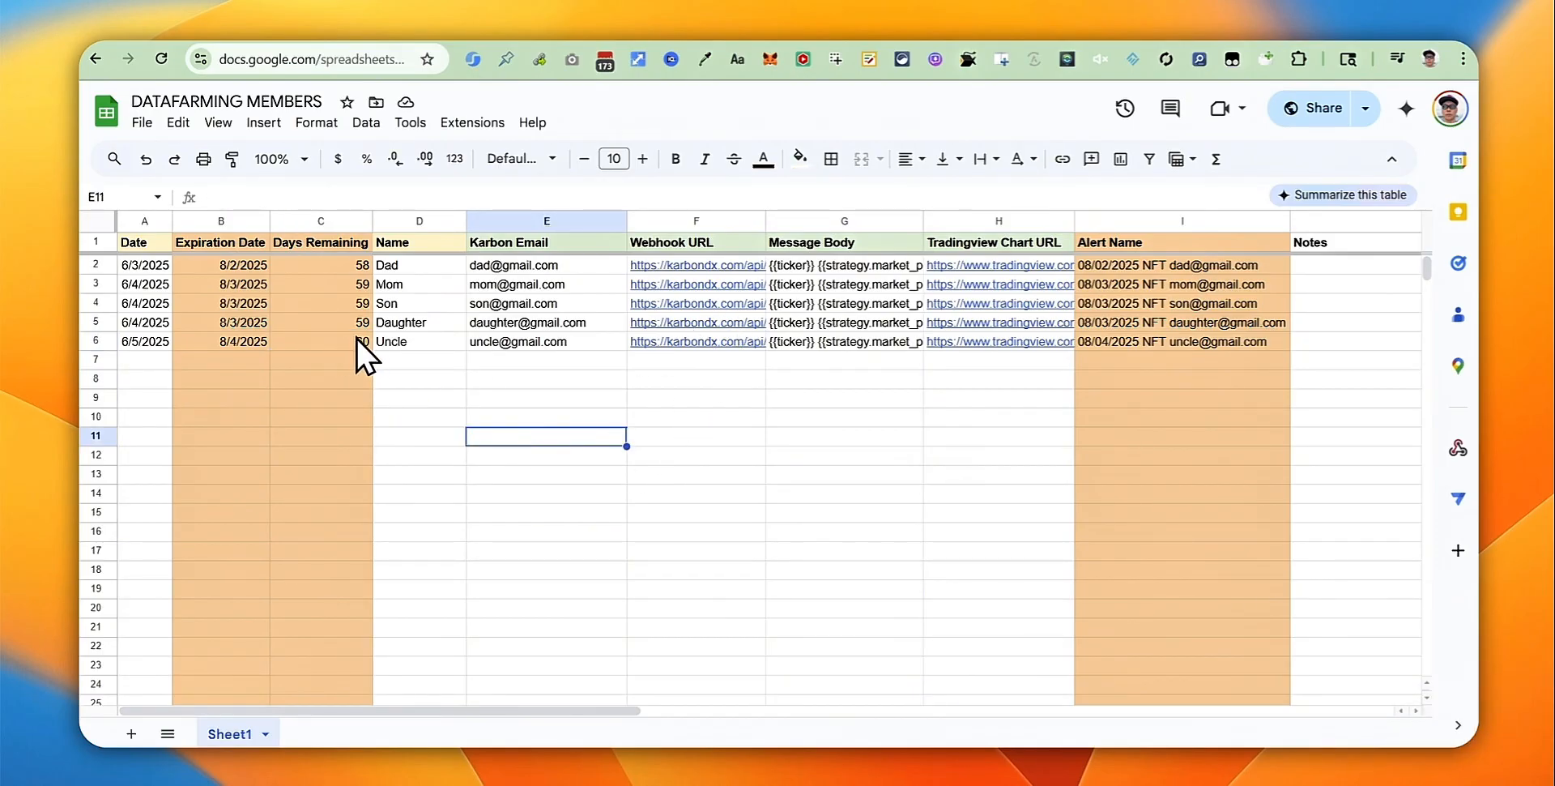
{"action": "left_click", "coordinate": [1131, 22]}
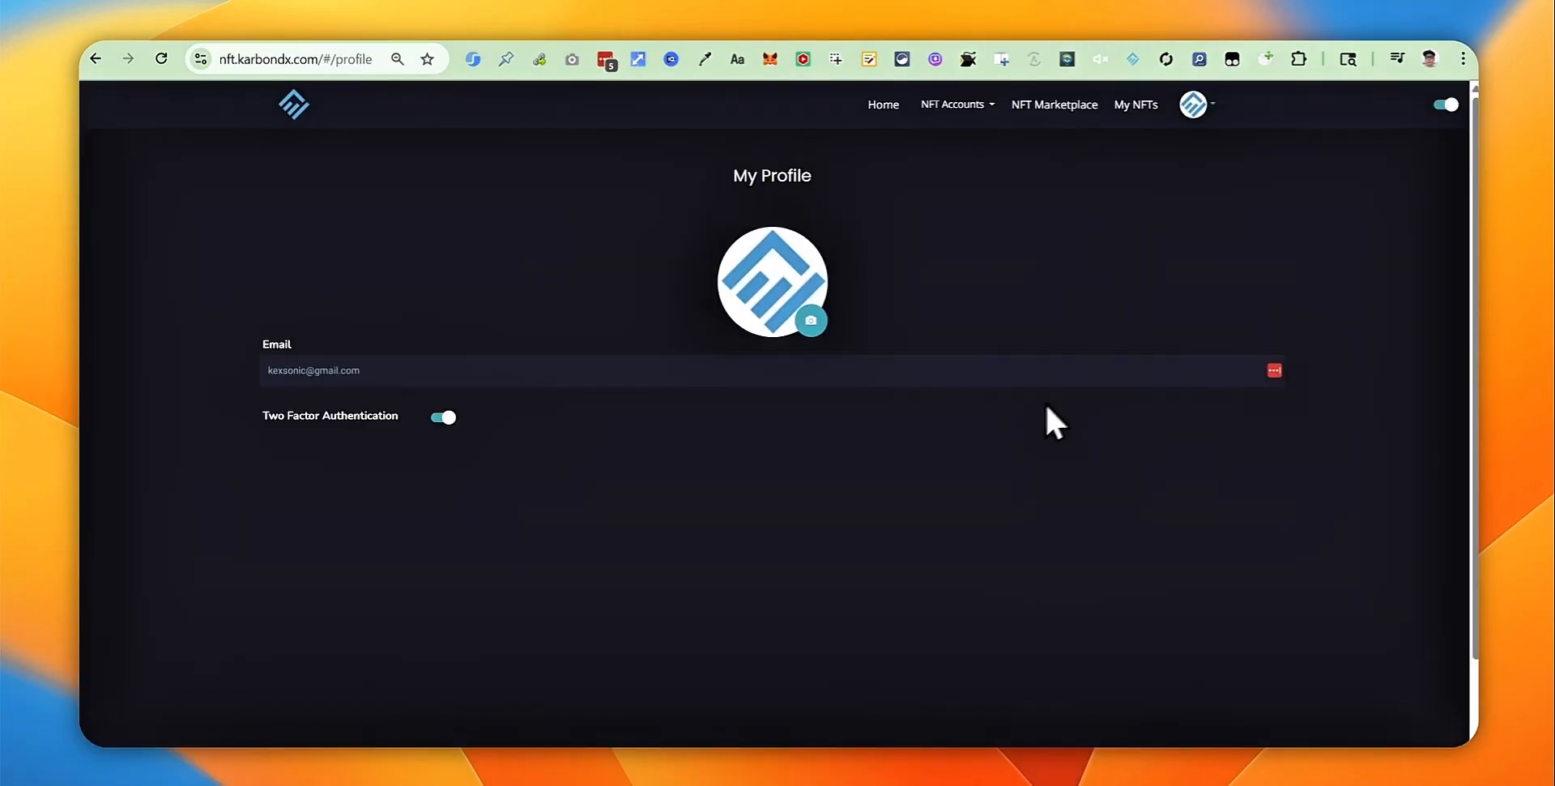
{"action": "left_click", "coordinate": [1135, 105]}
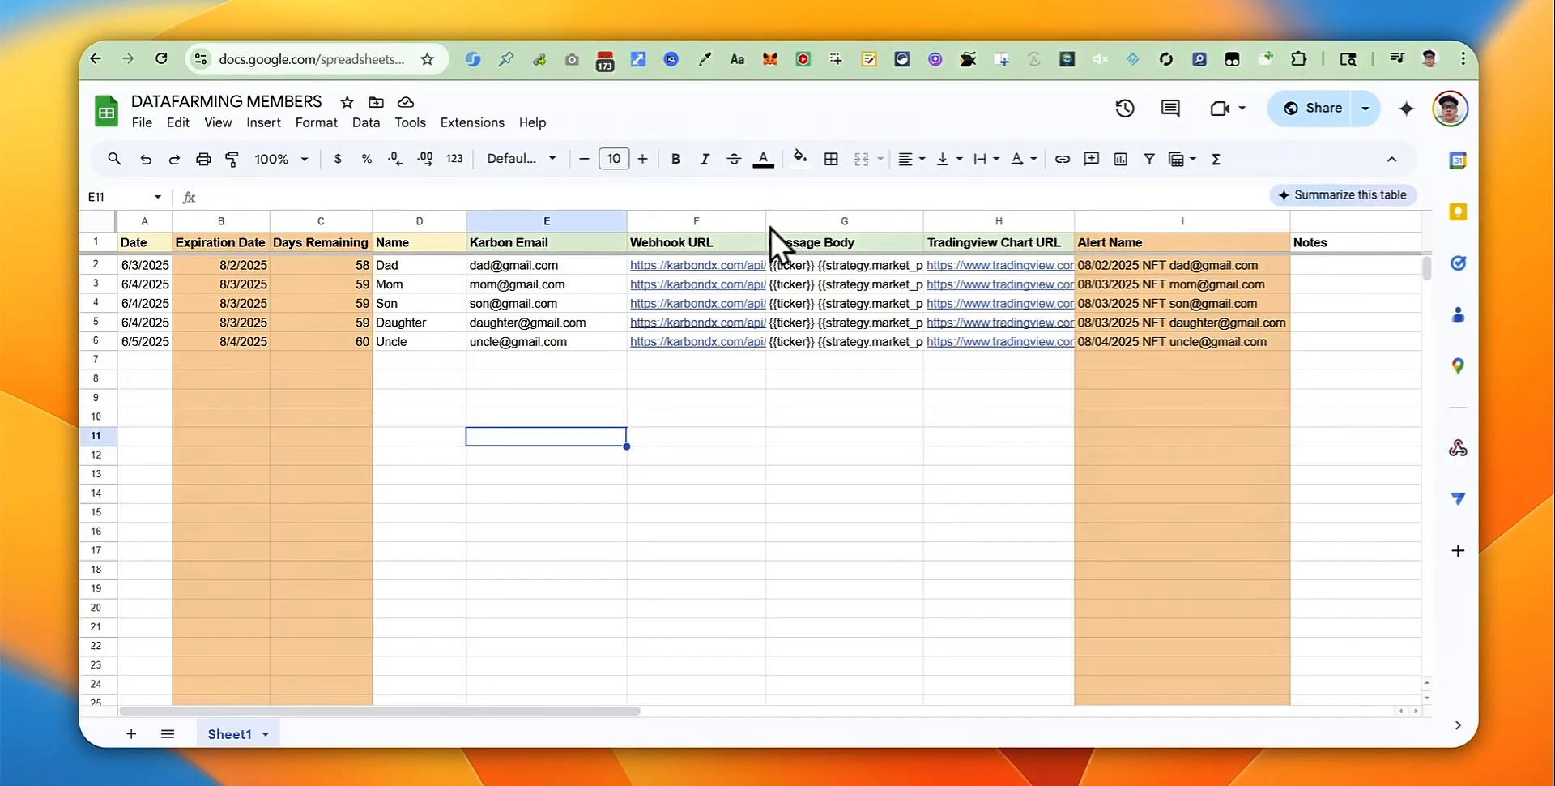
Step: Review row 6 and the Karbon Email to Tradingview Chart URL headers, then return to KarbonDX
{"action": "left_click_drag", "start_coordinate": [648, 343], "coordinate": [548, 340]}
{"action": "left_click", "coordinate": [513, 343]}
{"action": "left_click_drag", "start_coordinate": [519, 243], "coordinate": [1008, 247]}
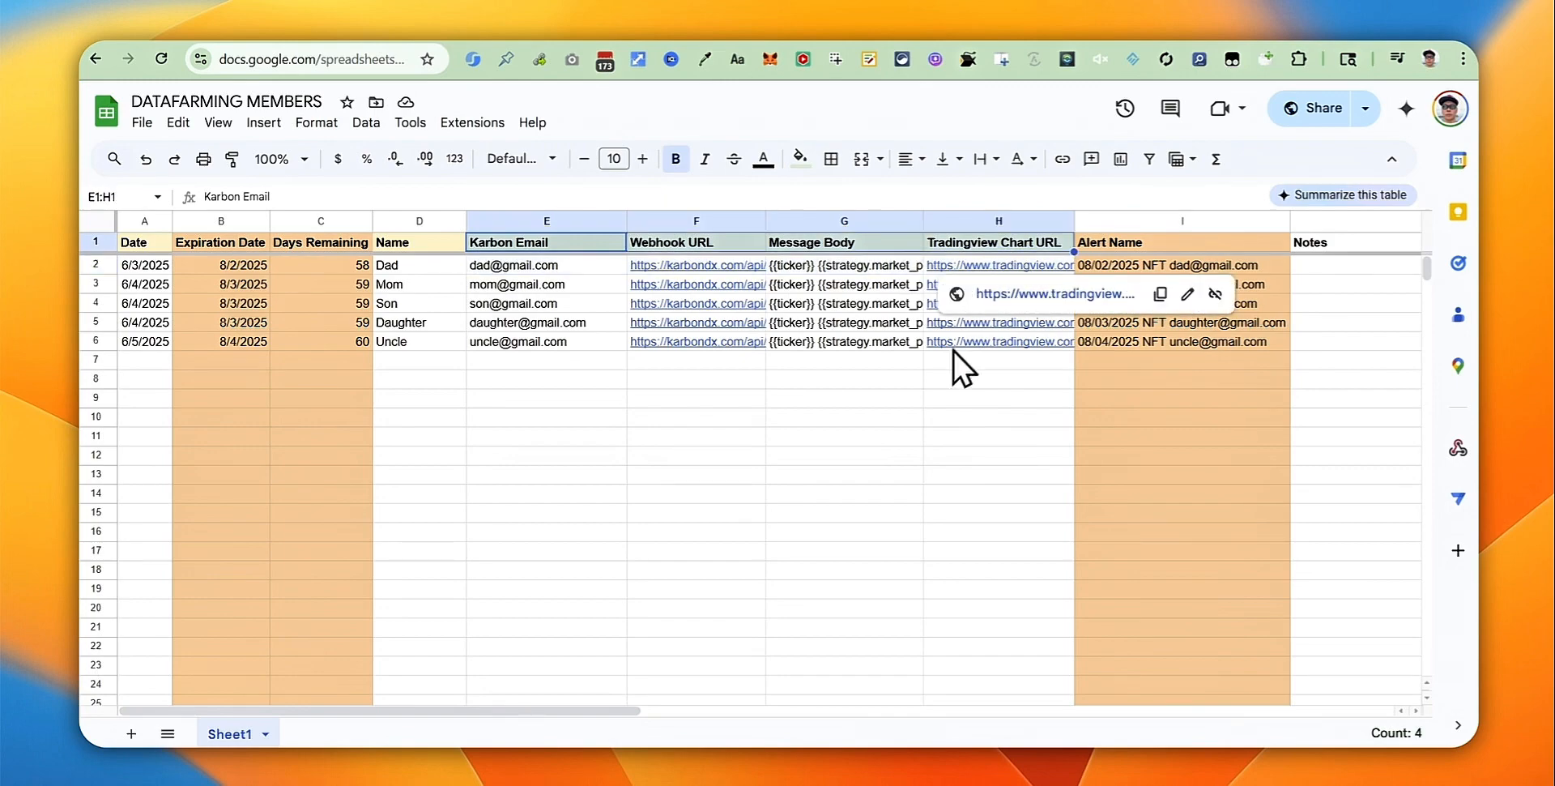
{"action": "left_click", "coordinate": [839, 496]}
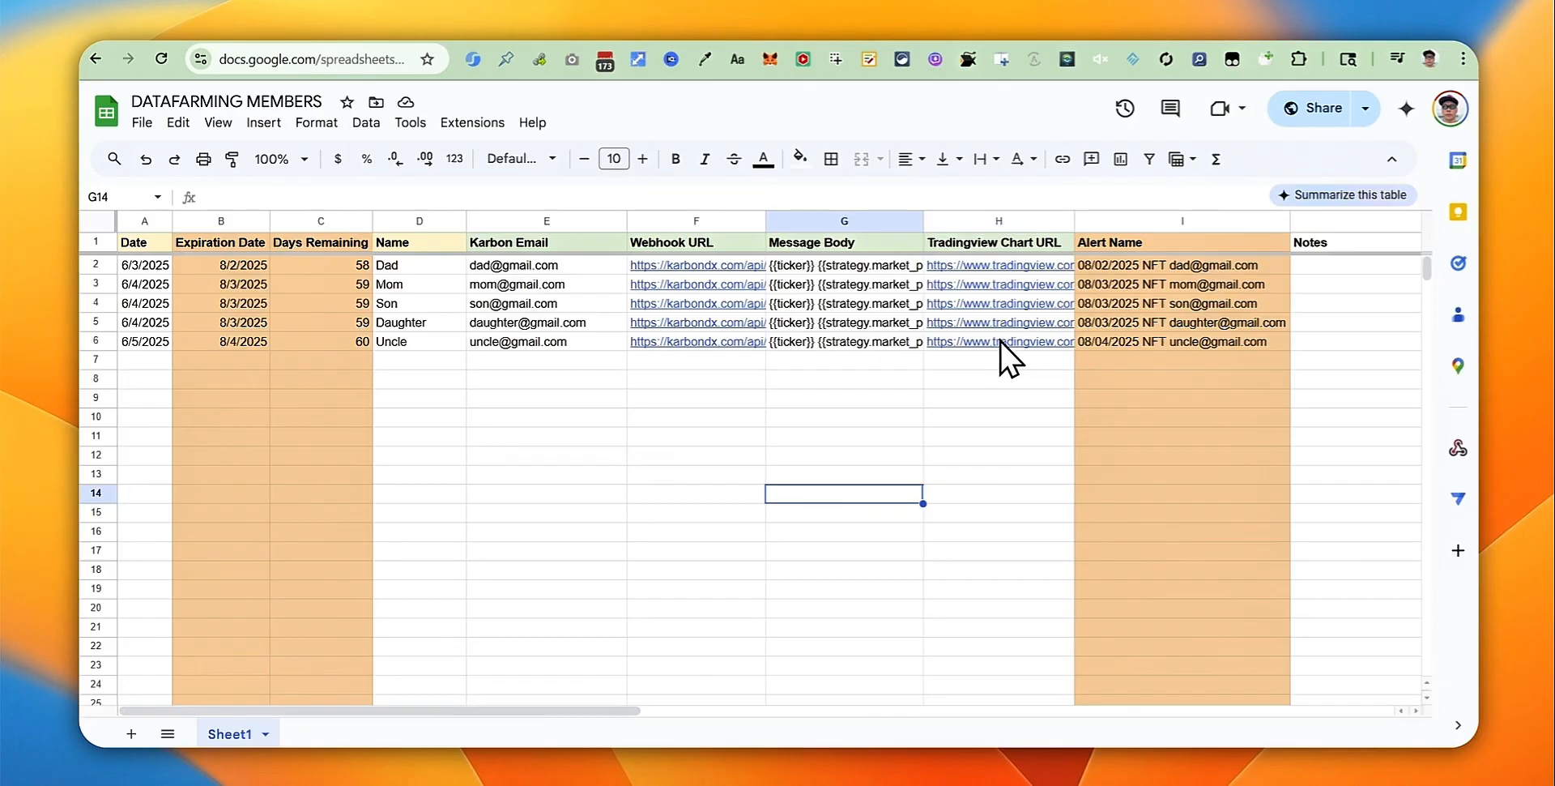
{"action": "mouse_move", "coordinate": [975, 343]}
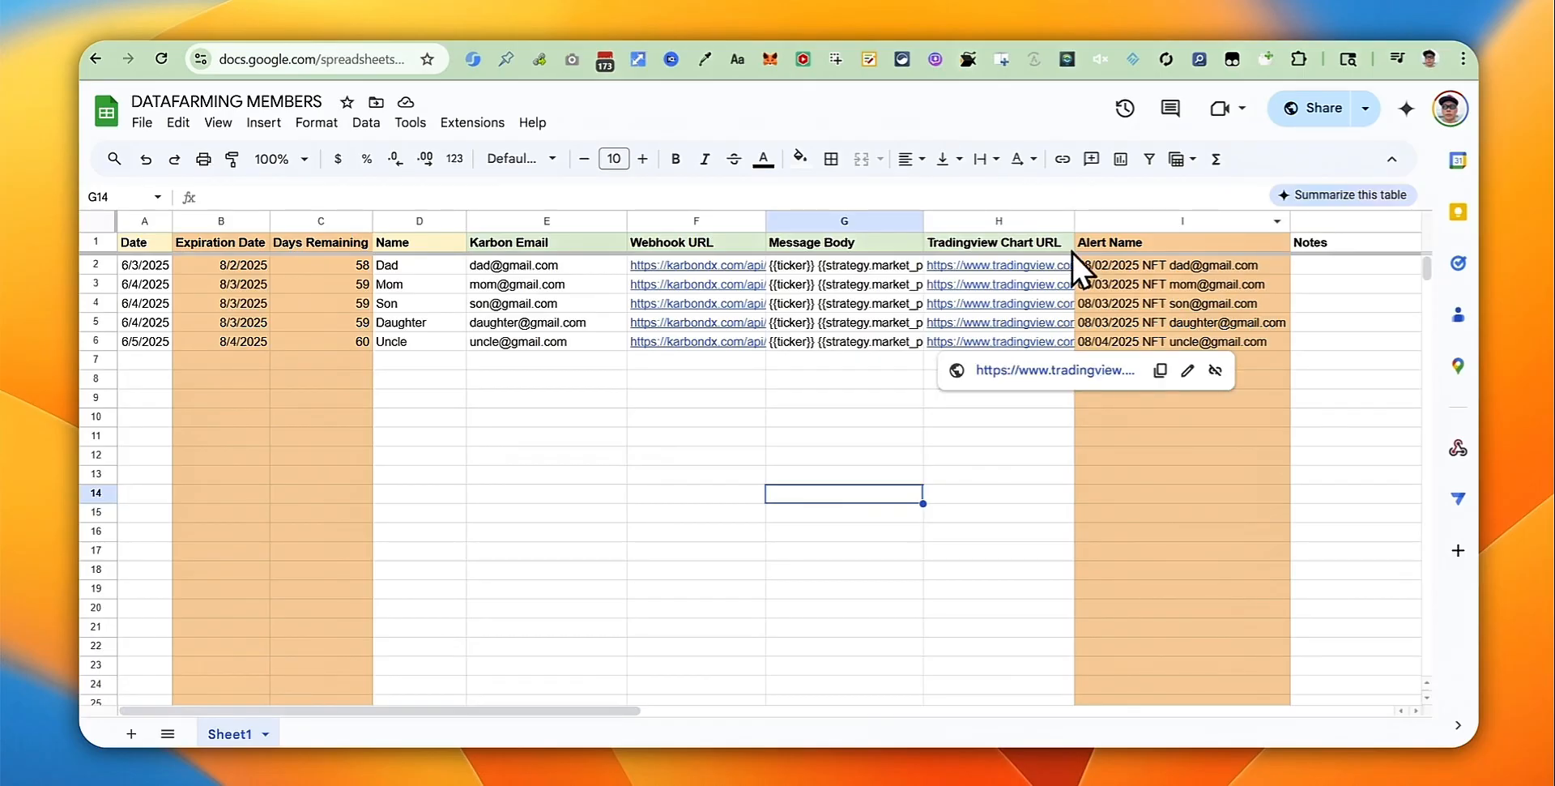
{"action": "left_click", "coordinate": [1151, 37]}
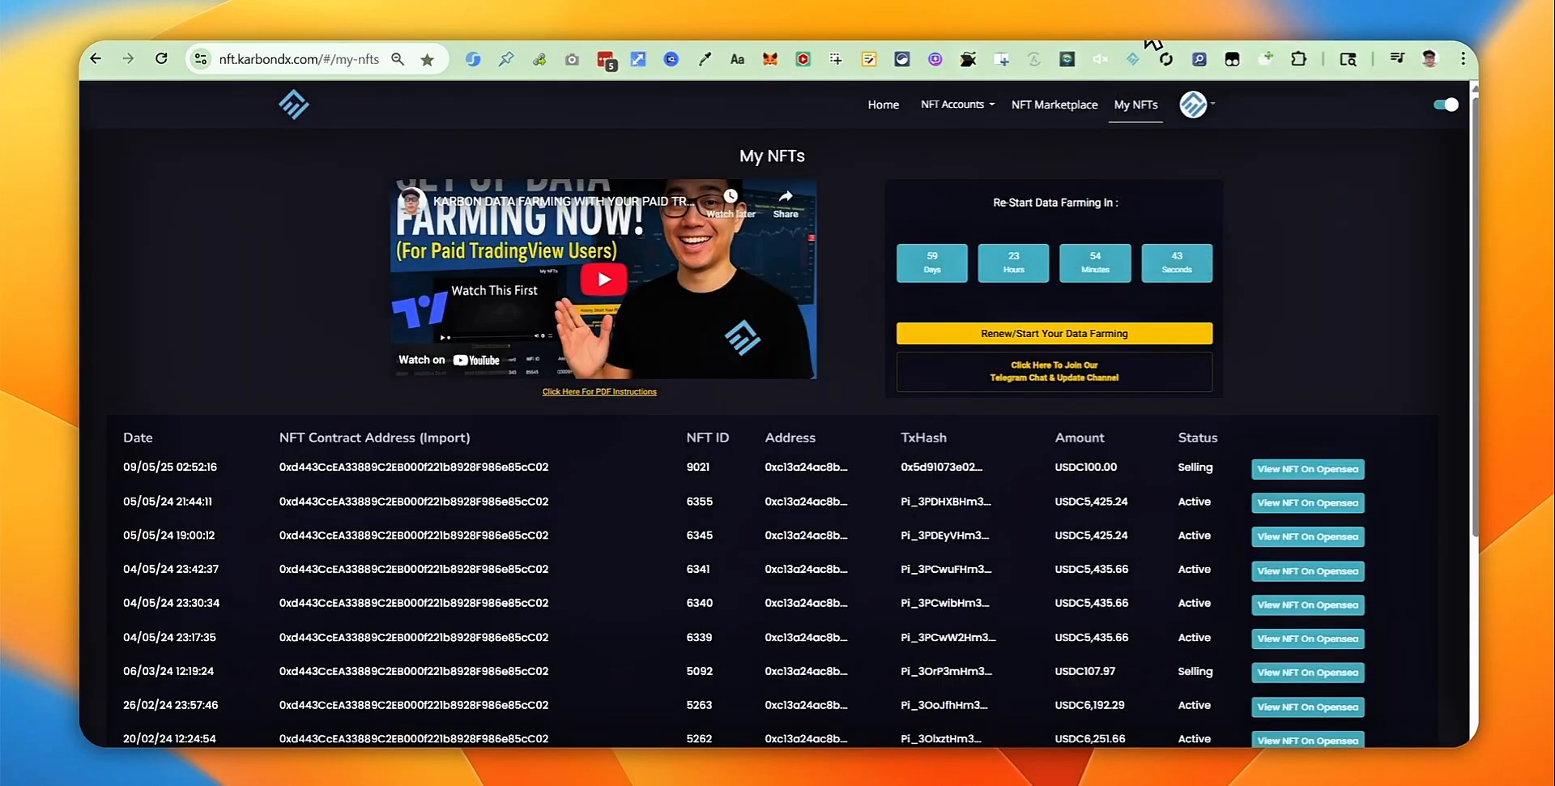
Step: Reopen the data-farming TradingView strategy chart, copy its address, and return to the members sheet
{"action": "left_click", "coordinate": [1009, 333]}
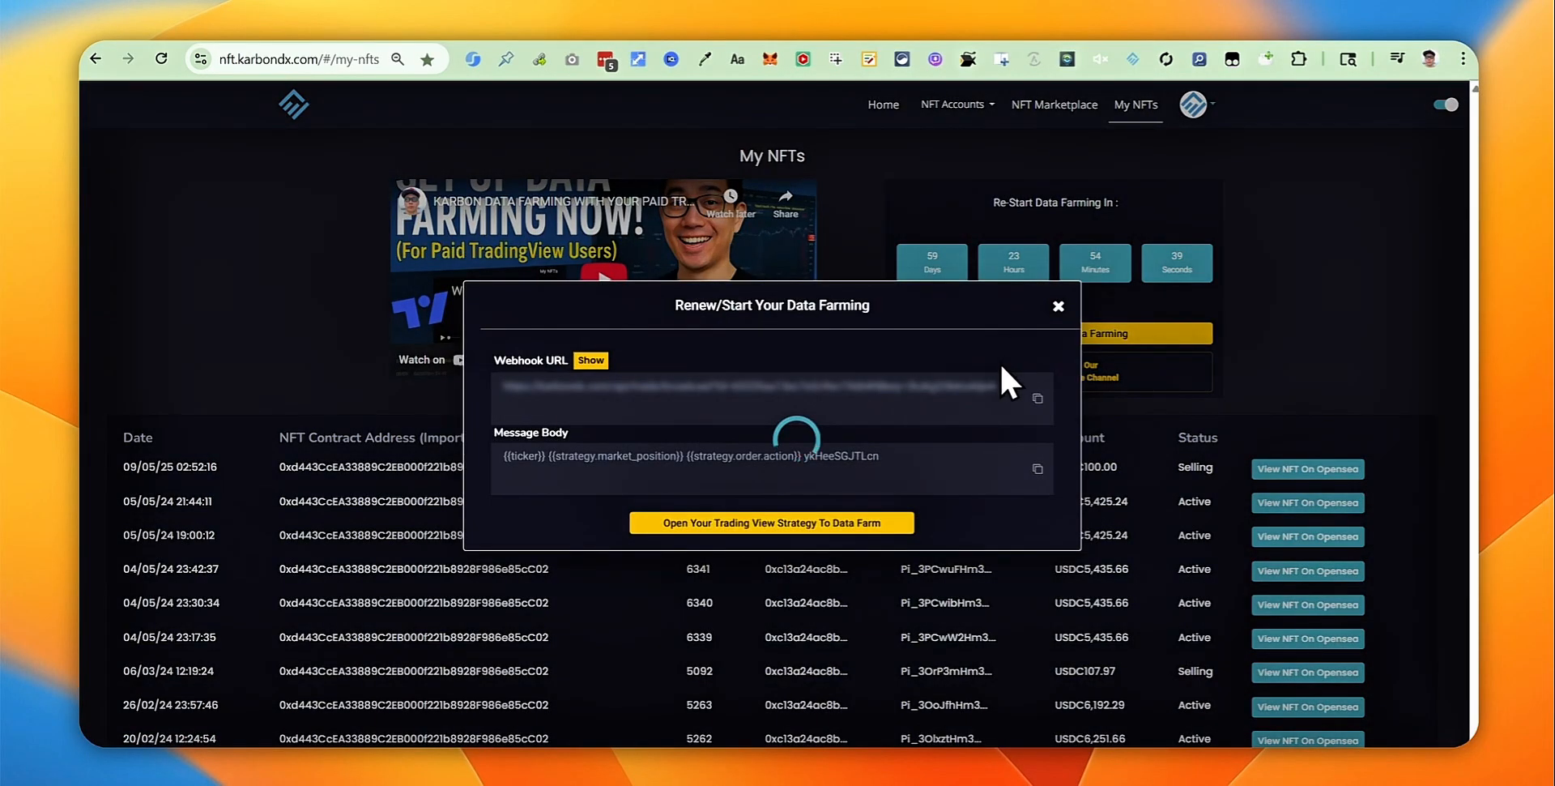
{"action": "left_click", "coordinate": [784, 523]}
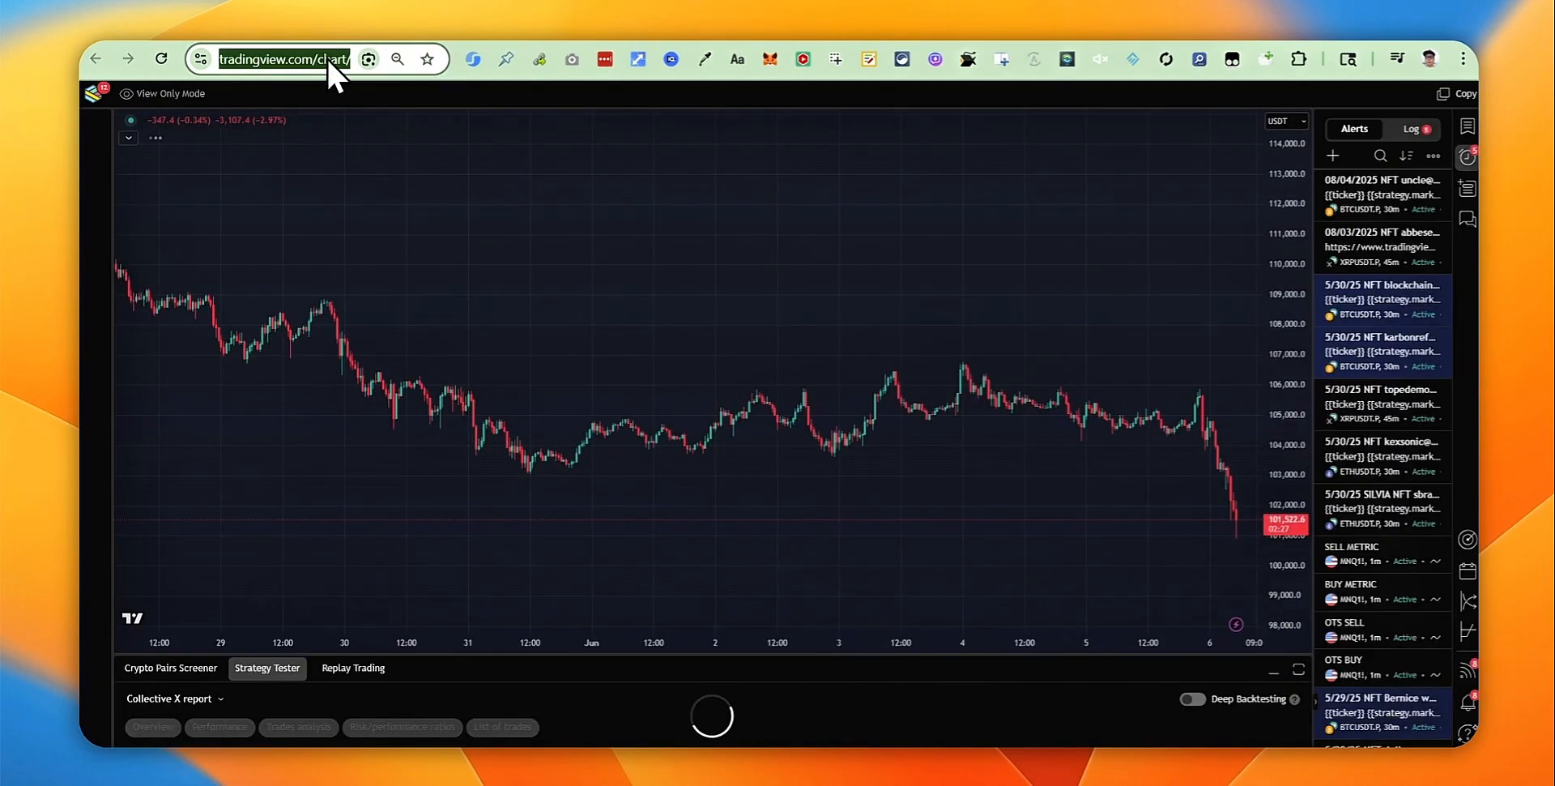
{"action": "right_click", "coordinate": [327, 59]}
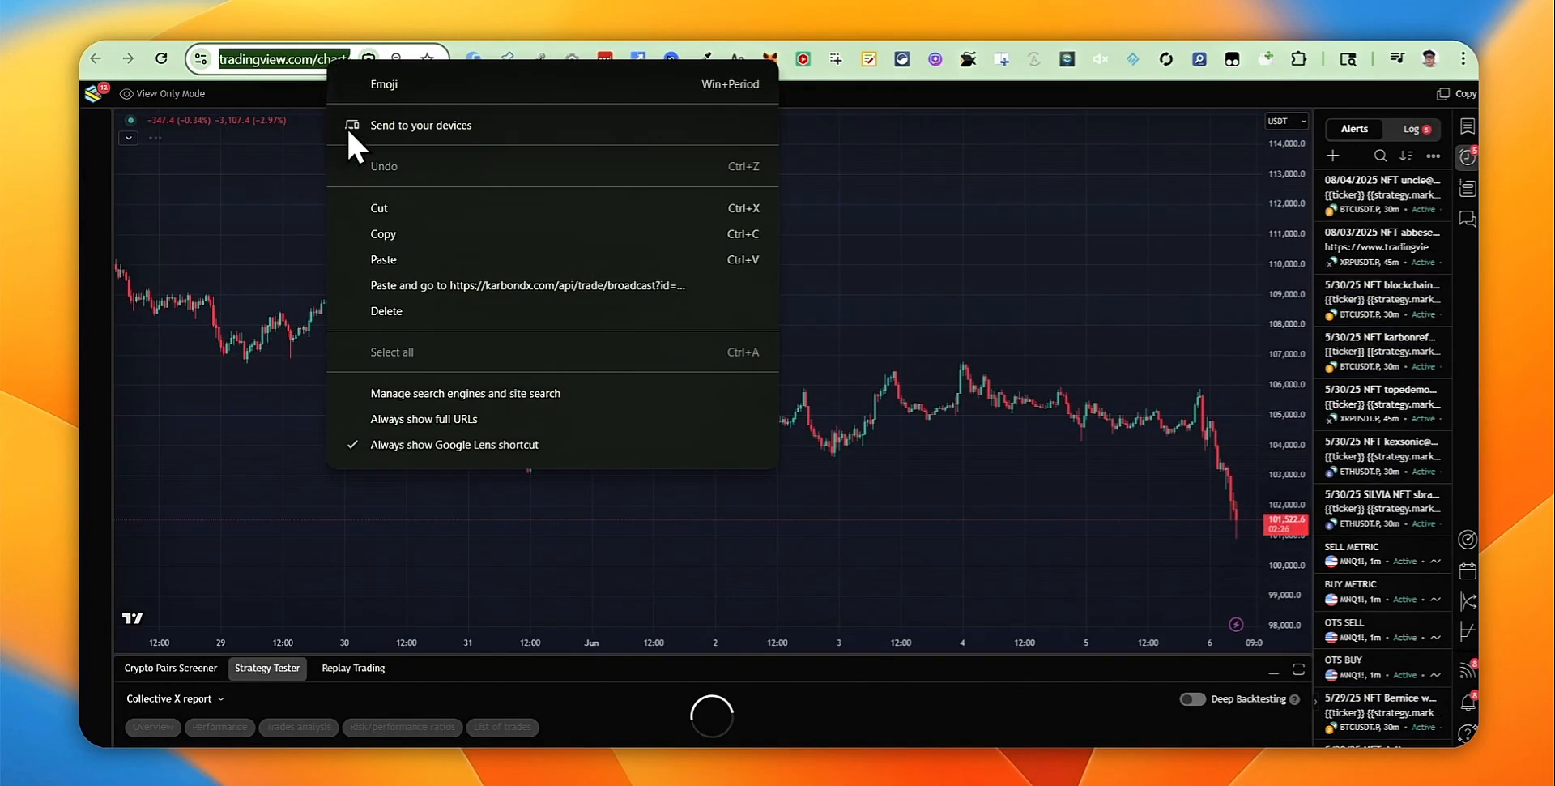
{"action": "left_click", "coordinate": [392, 235]}
{"action": "left_click", "coordinate": [1009, 22]}
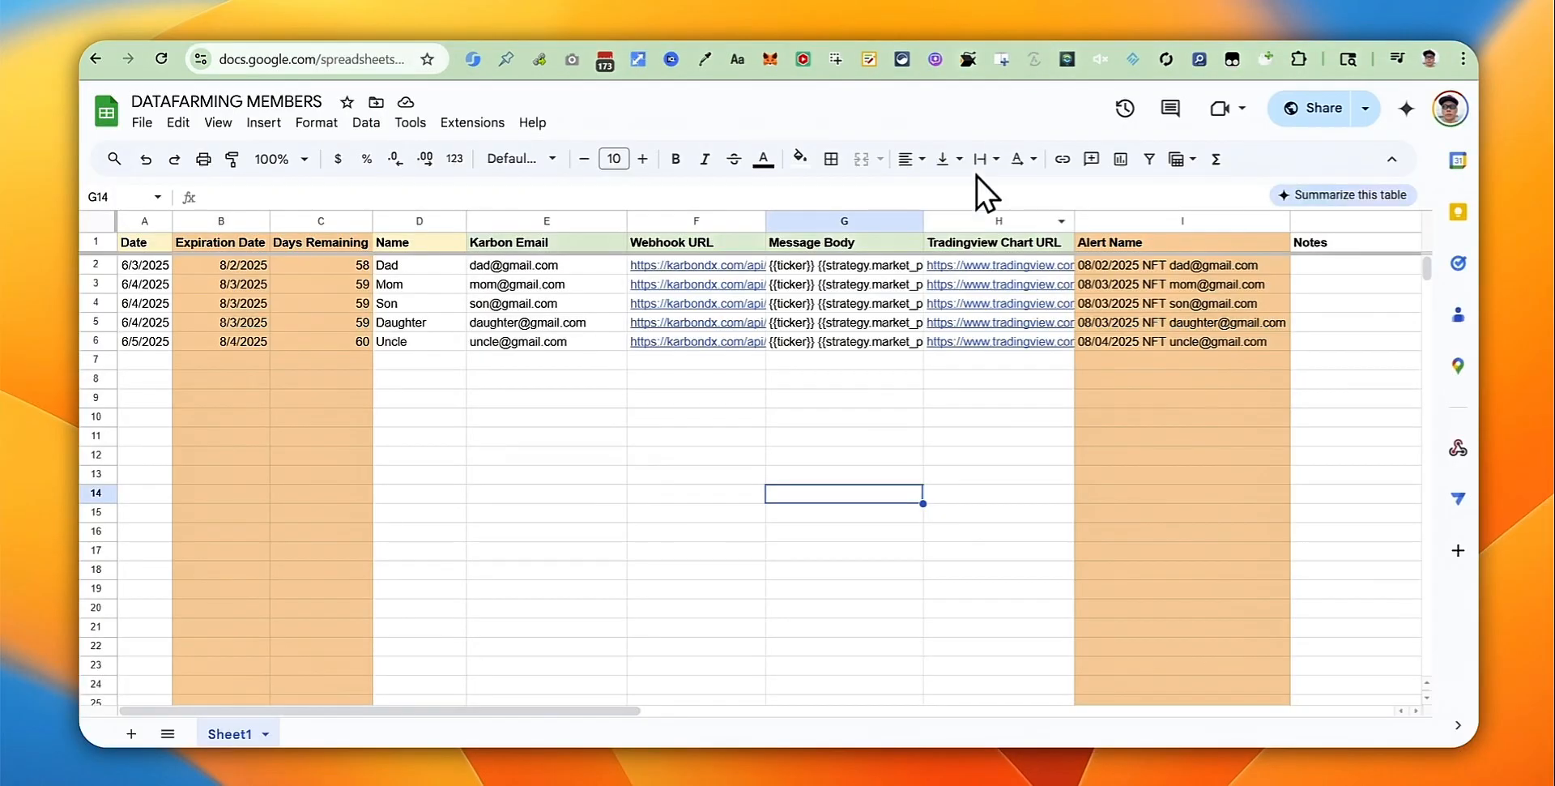
Step: Paste the copied chart link as plain text into Uncle's Tradingview Chart URL cell H6
{"action": "left_click", "coordinate": [971, 335]}
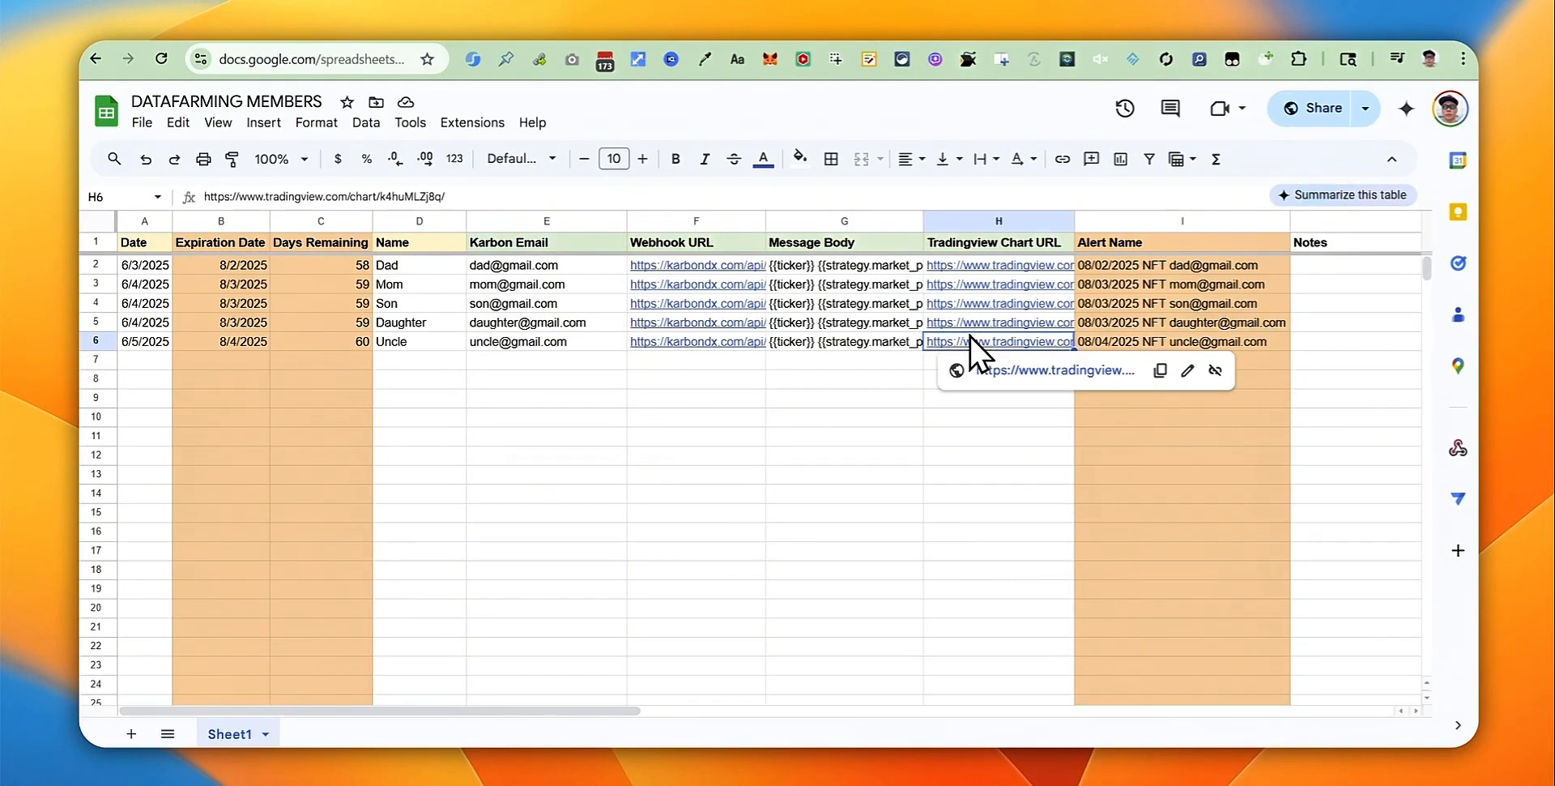
{"action": "key", "text": "ctrl+shift+v"}
{"action": "left_click", "coordinate": [920, 453]}
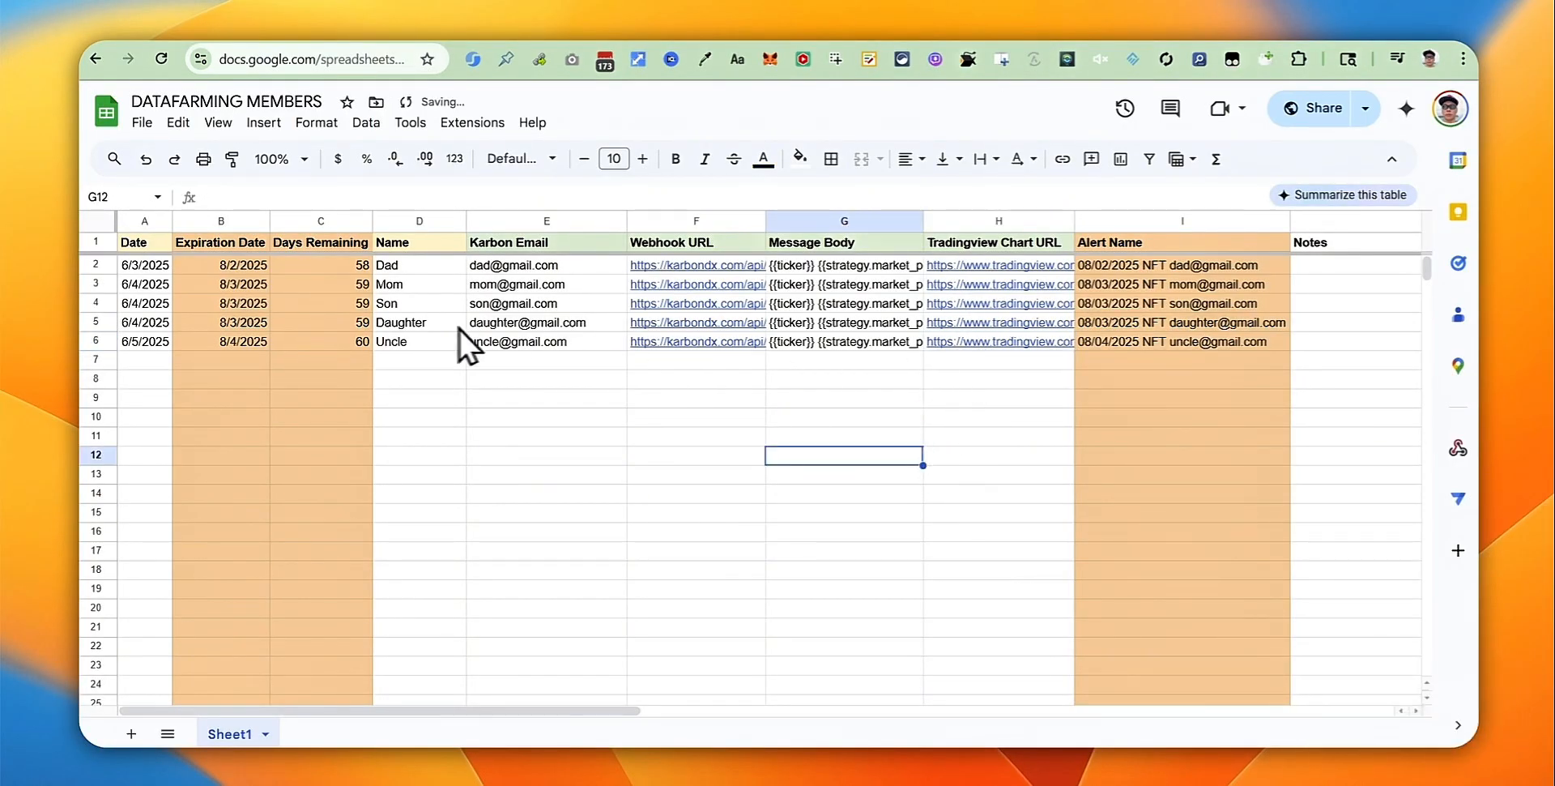
{"action": "left_click", "coordinate": [95, 341]}
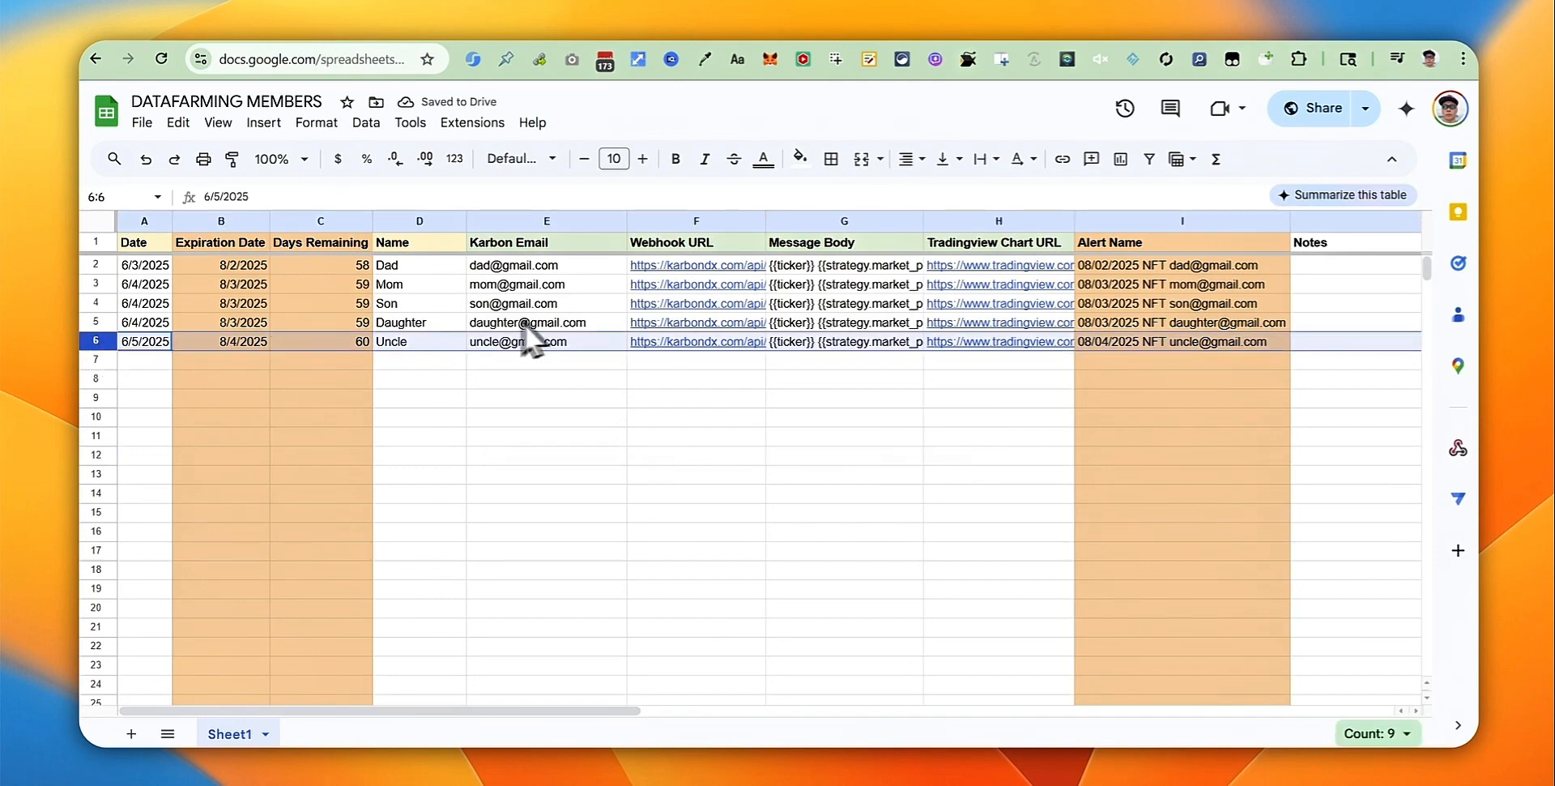
Step: Start adding a new alert from the Collective X strategy report in TradingView
{"action": "left_click", "coordinate": [1104, 38]}
{"action": "mouse_move", "coordinate": [1413, 193]}
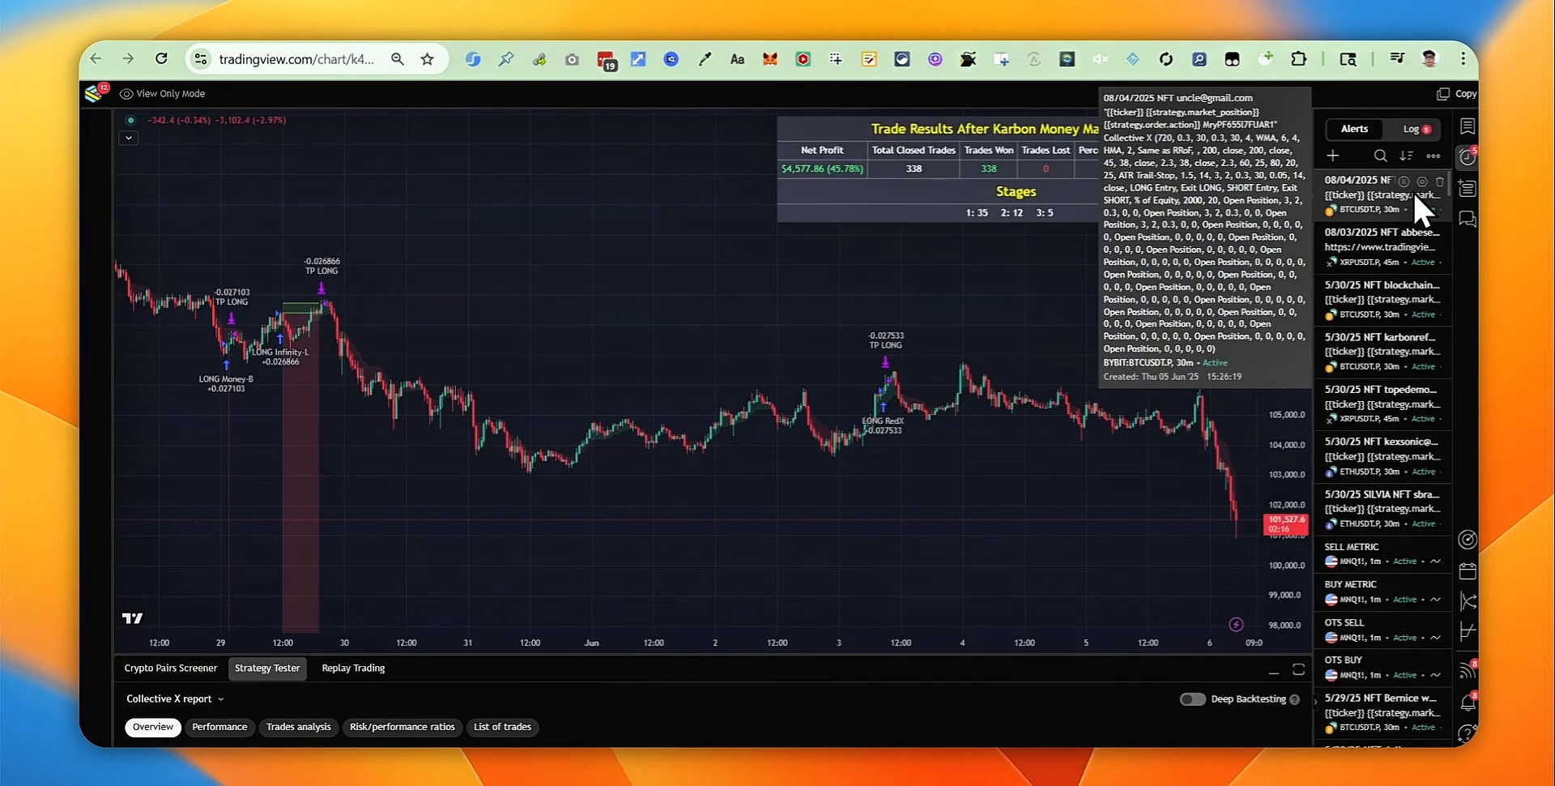
{"action": "left_click", "coordinate": [217, 698]}
{"action": "left_click", "coordinate": [212, 598]}
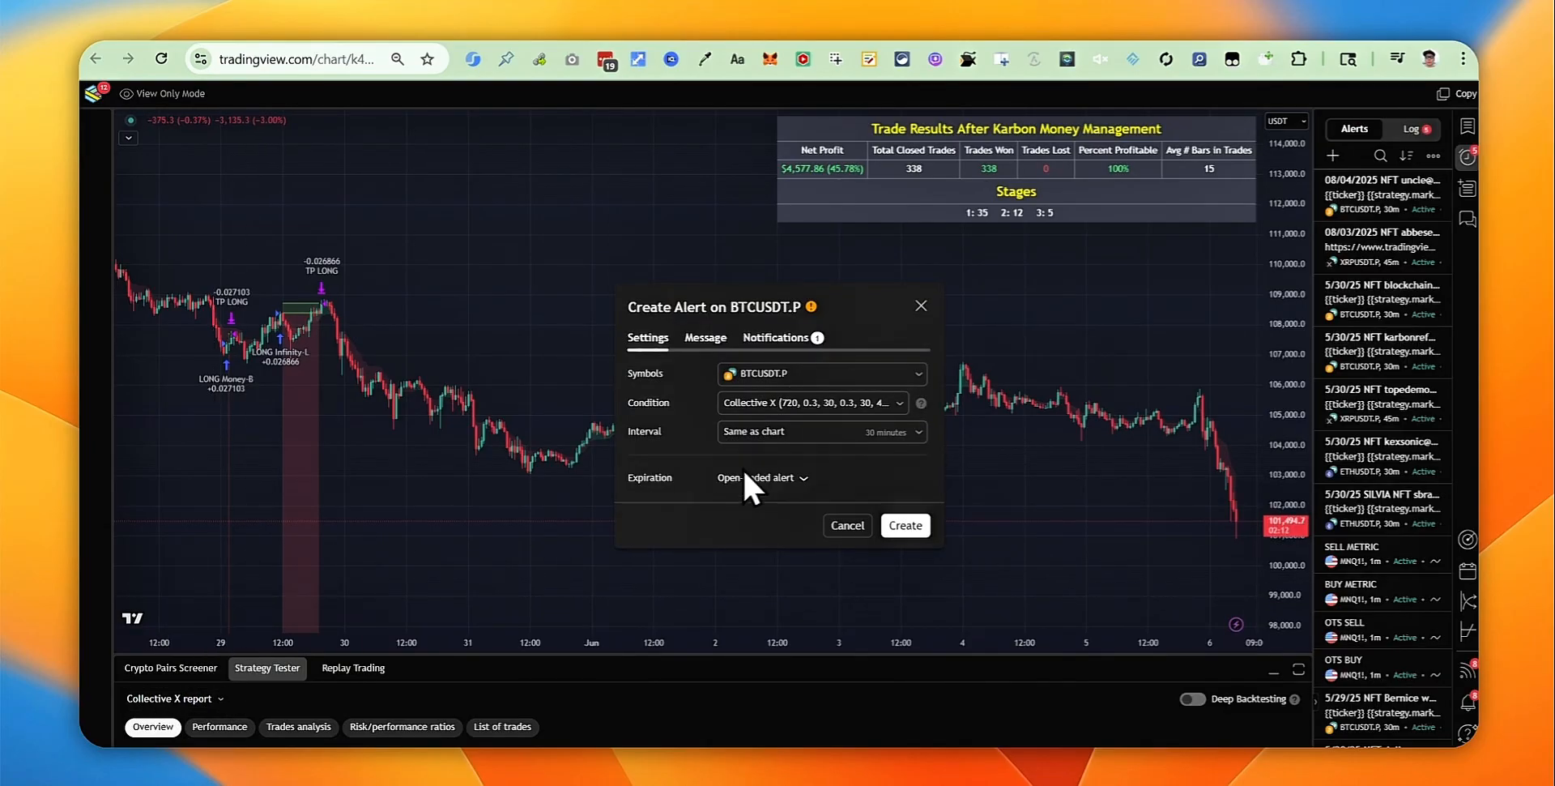
Step: Review Uncle's Karbon Email, Webhook URL and Message Body cells, then bring up KarbonDX's data farming panel
{"action": "left_click", "coordinate": [1045, 42]}
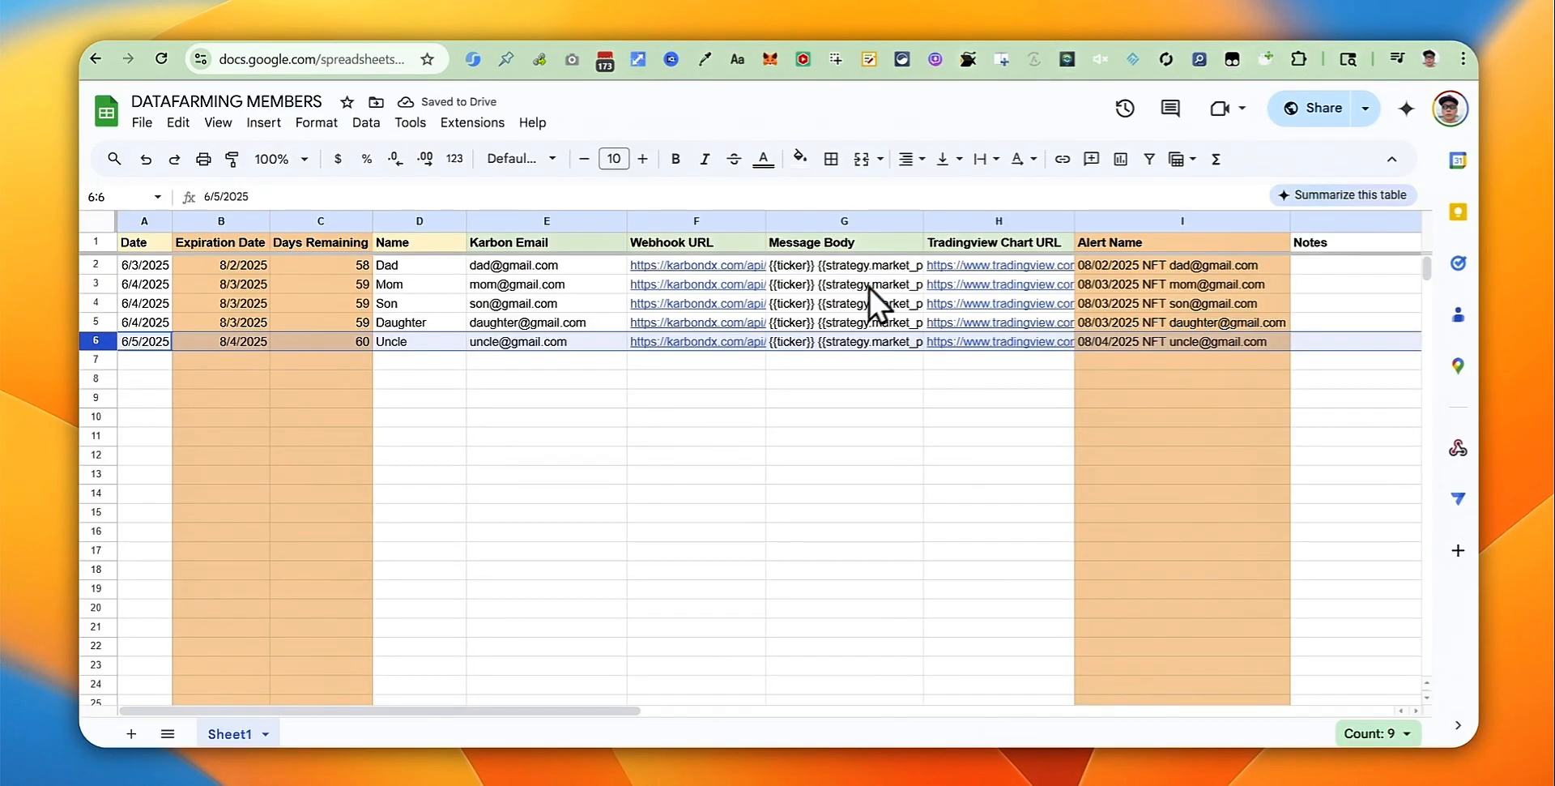
{"action": "left_click", "coordinate": [590, 341]}
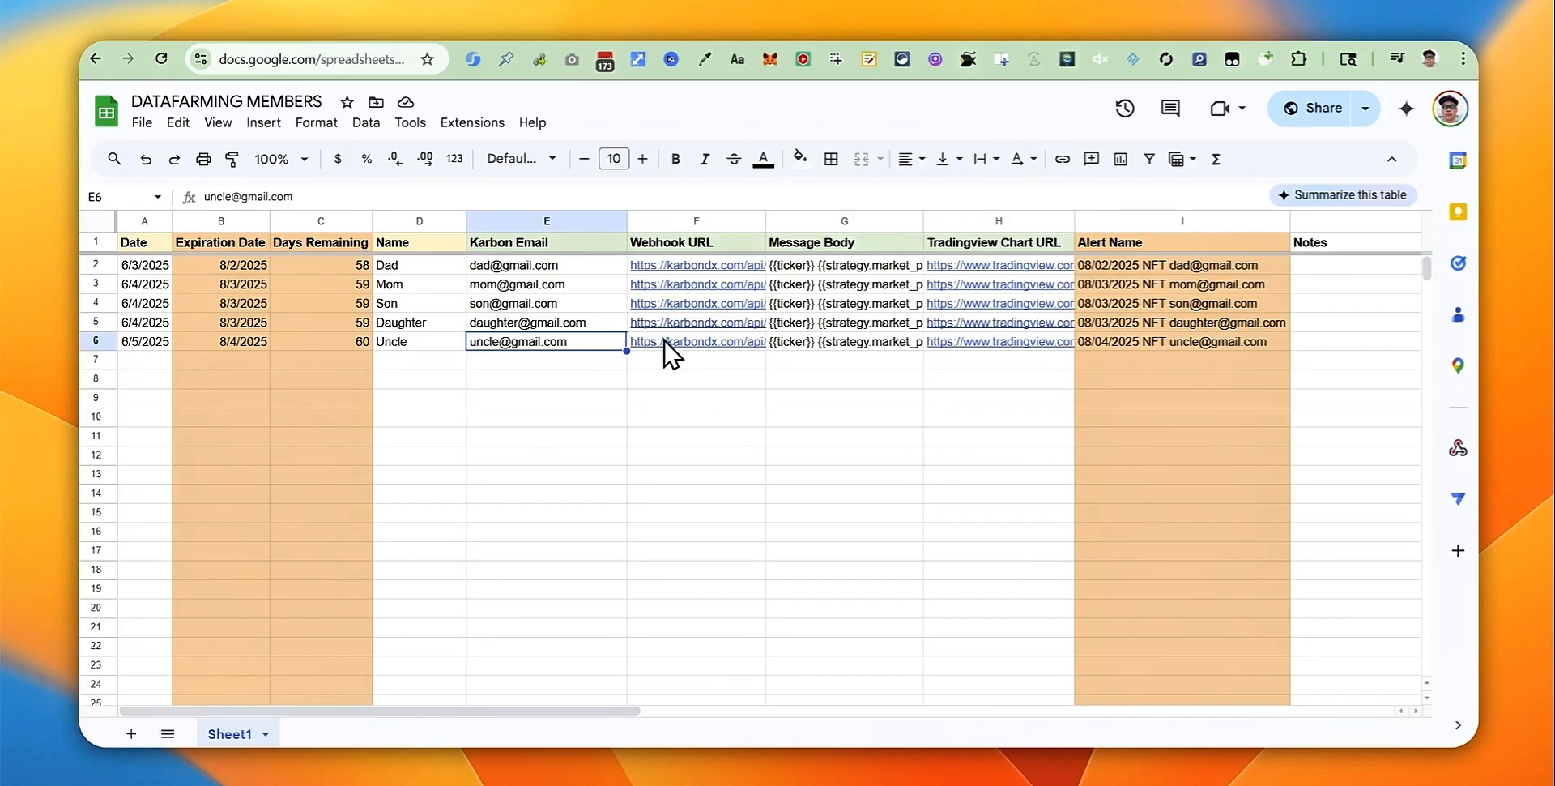
{"action": "left_click", "coordinate": [707, 341]}
{"action": "left_click", "coordinate": [804, 344]}
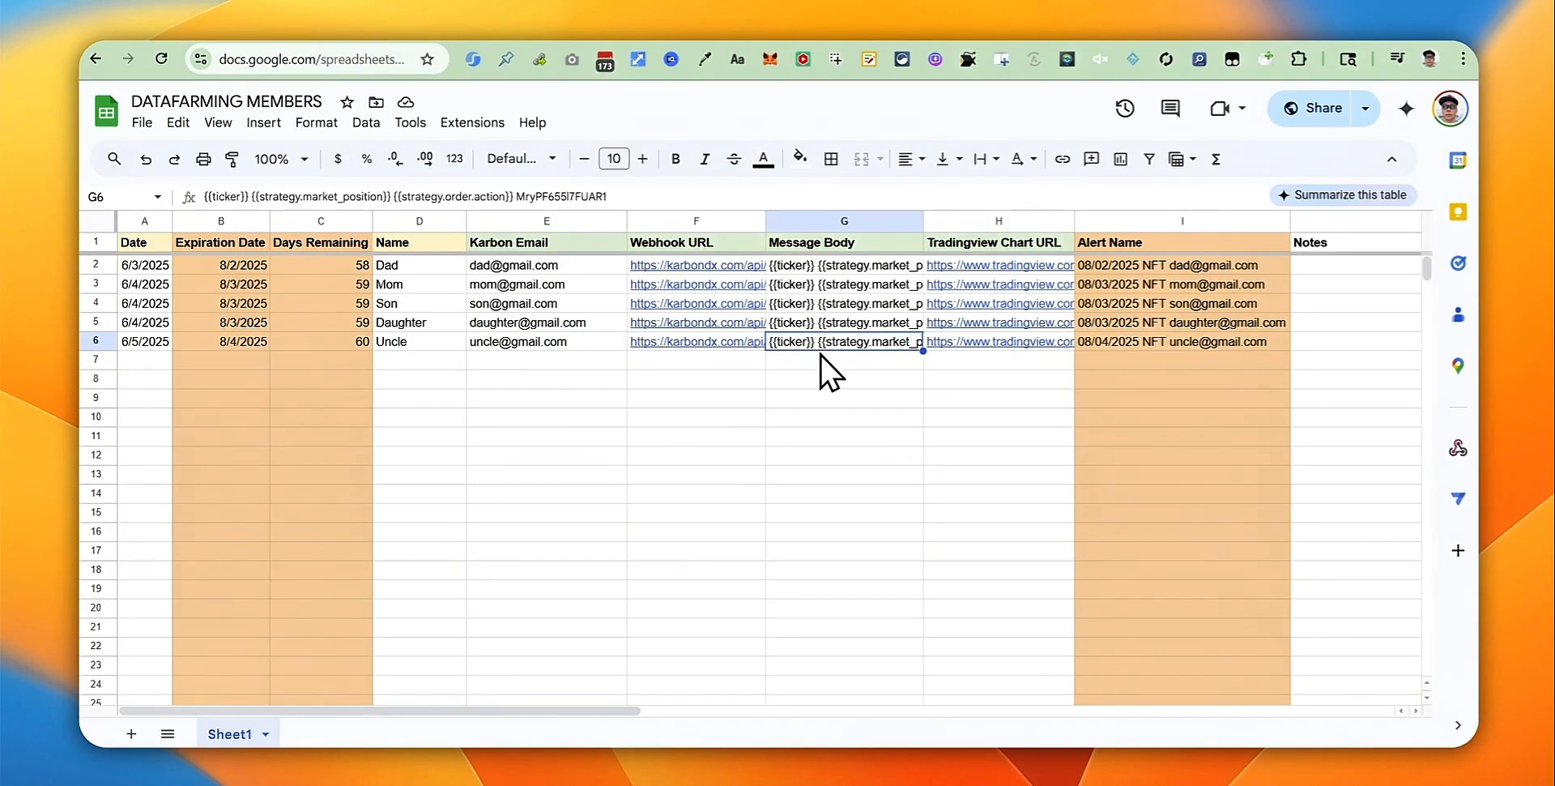
{"action": "mouse_move", "coordinate": [989, 340]}
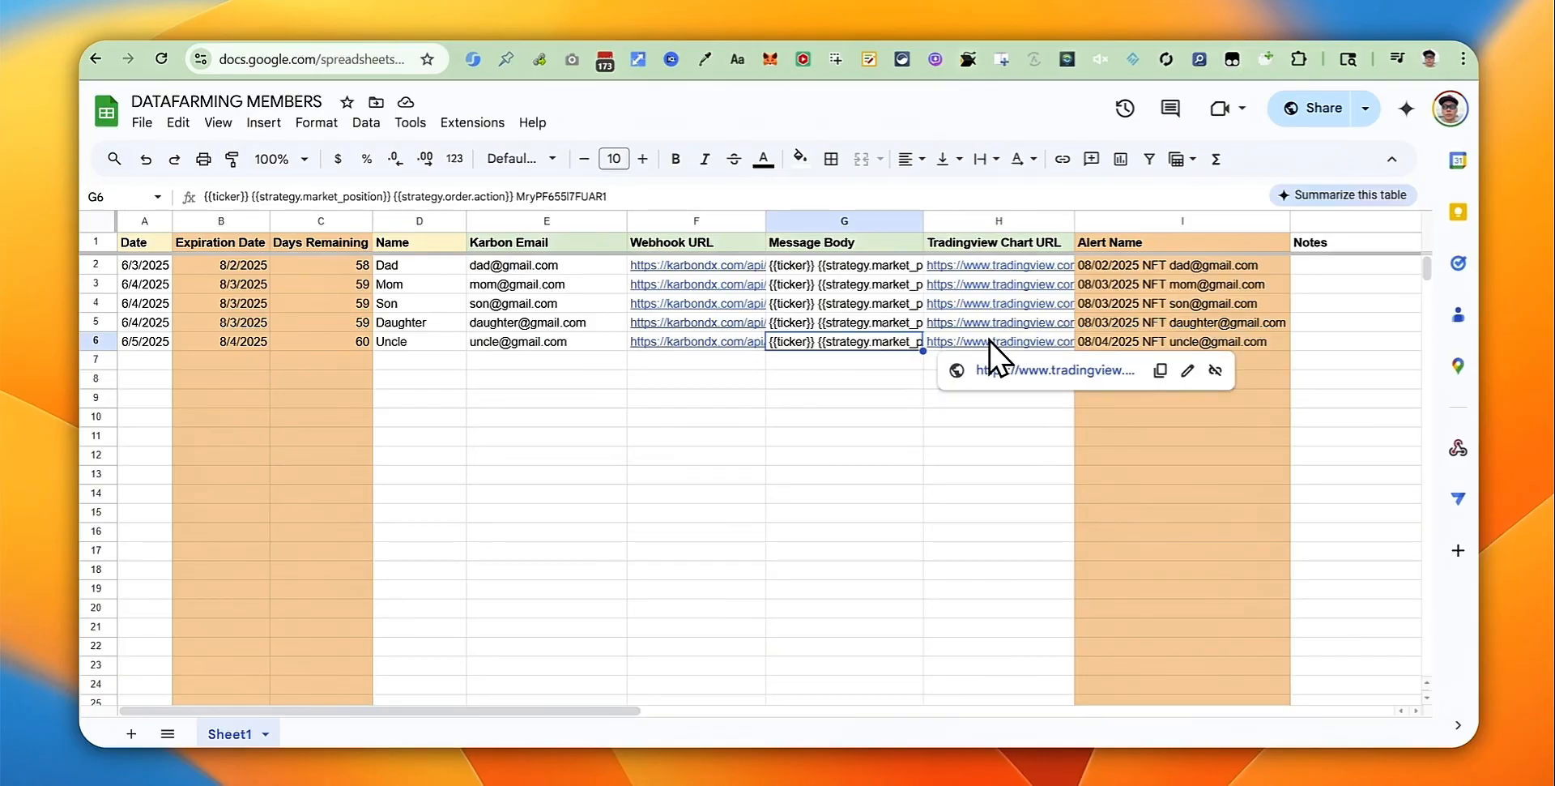
{"action": "left_click", "coordinate": [1144, 35]}
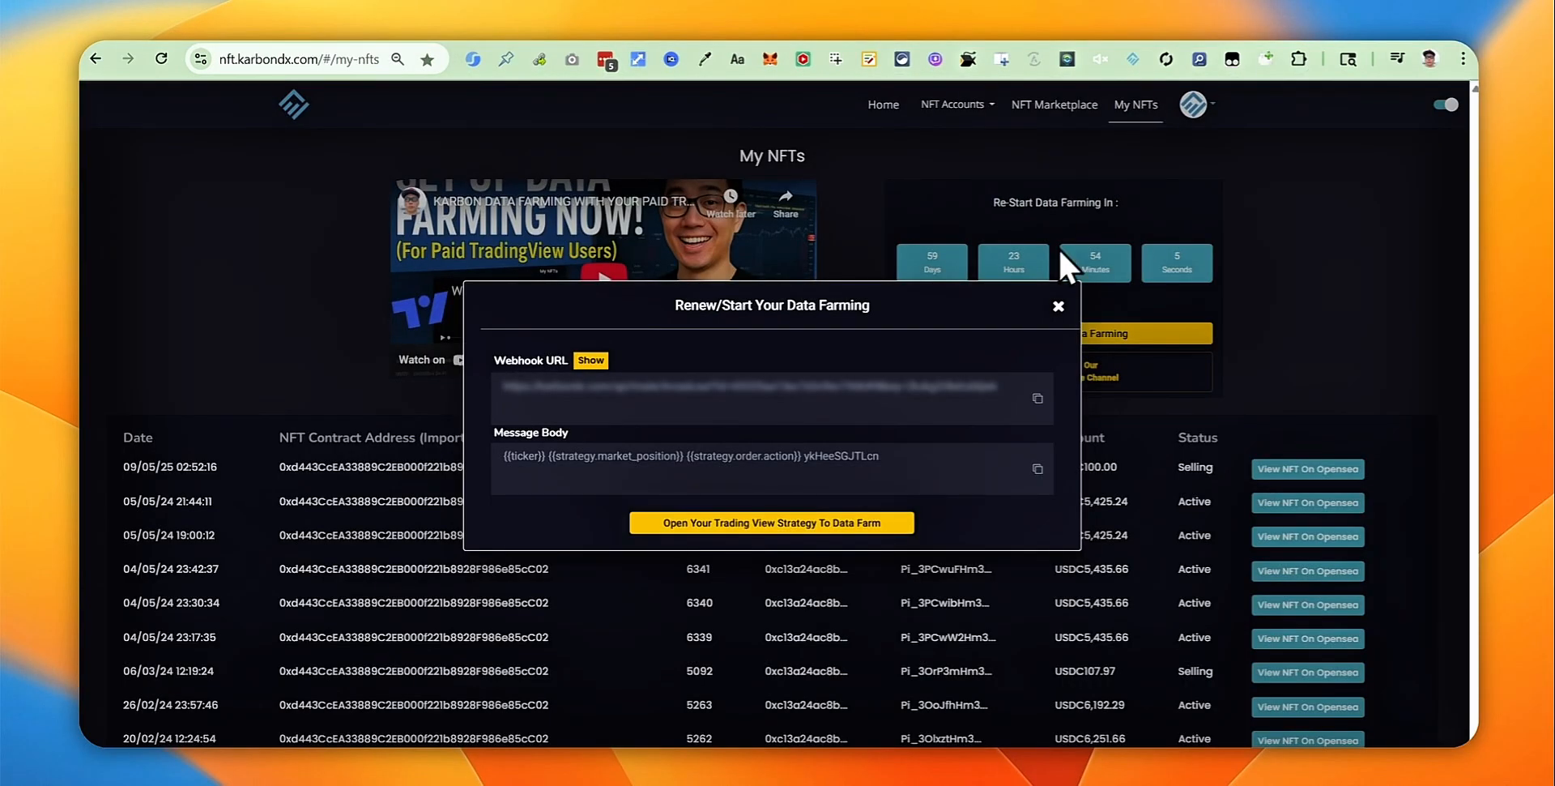